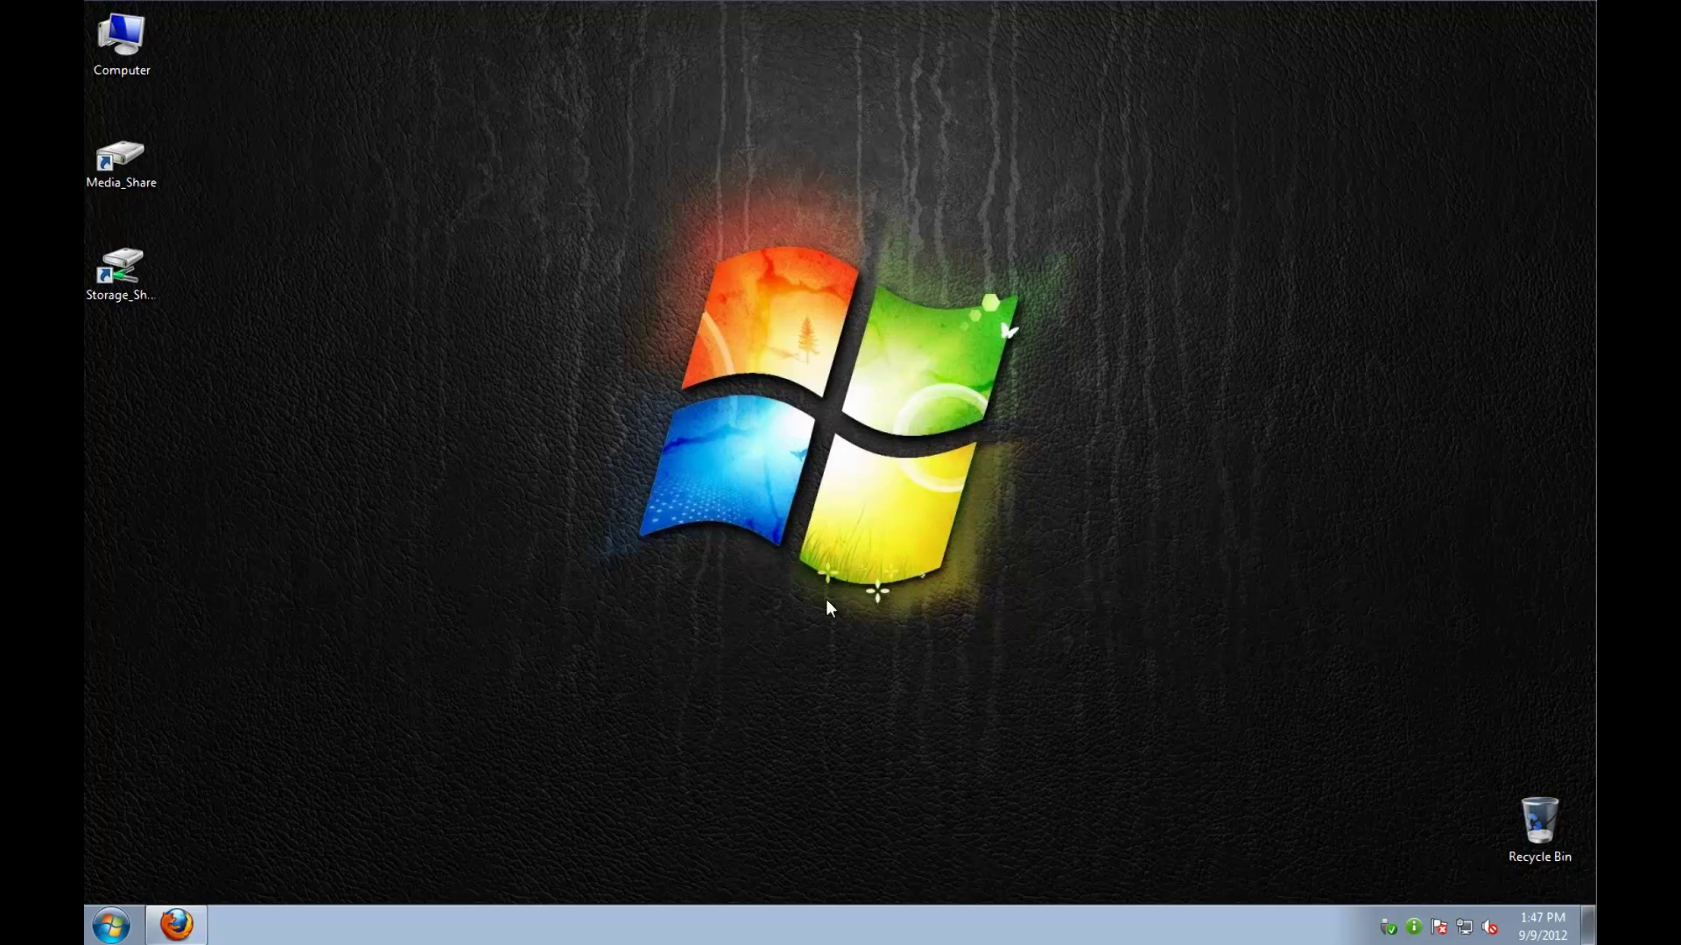
In Firefox, go to the Serviio download page and save the Windows installer serviio-1.0.1-win-setup.exe
{"action": "left_click", "coordinate": [199, 921]}
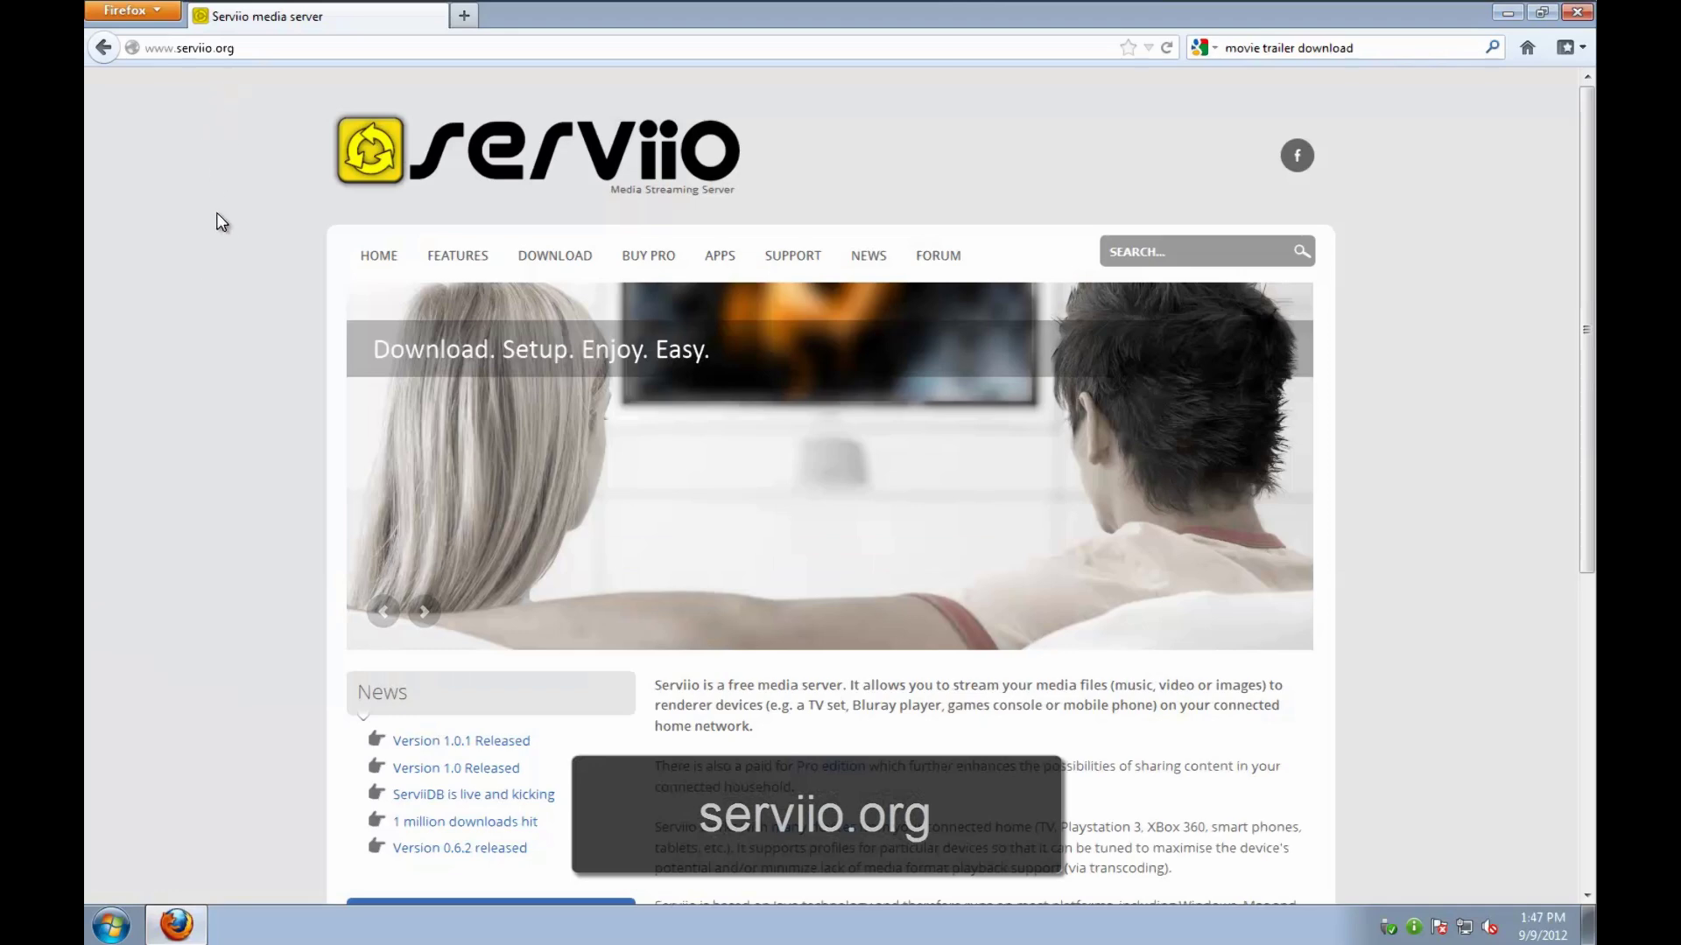
{"action": "left_click", "coordinate": [544, 259]}
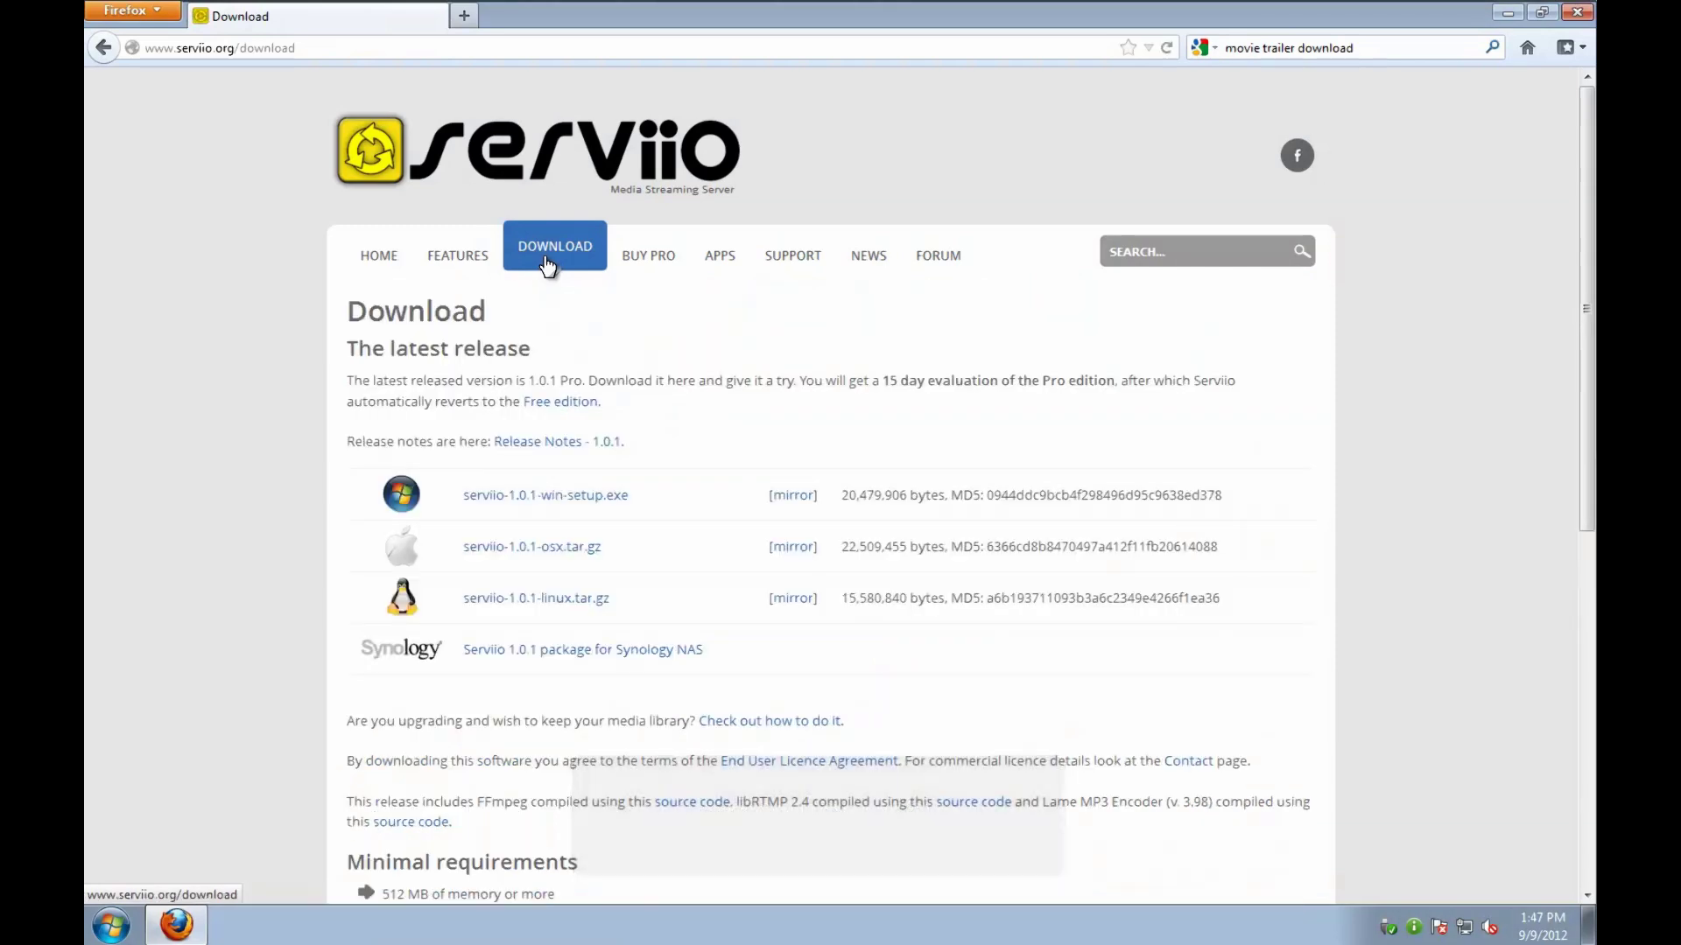
{"action": "left_click", "coordinate": [488, 508]}
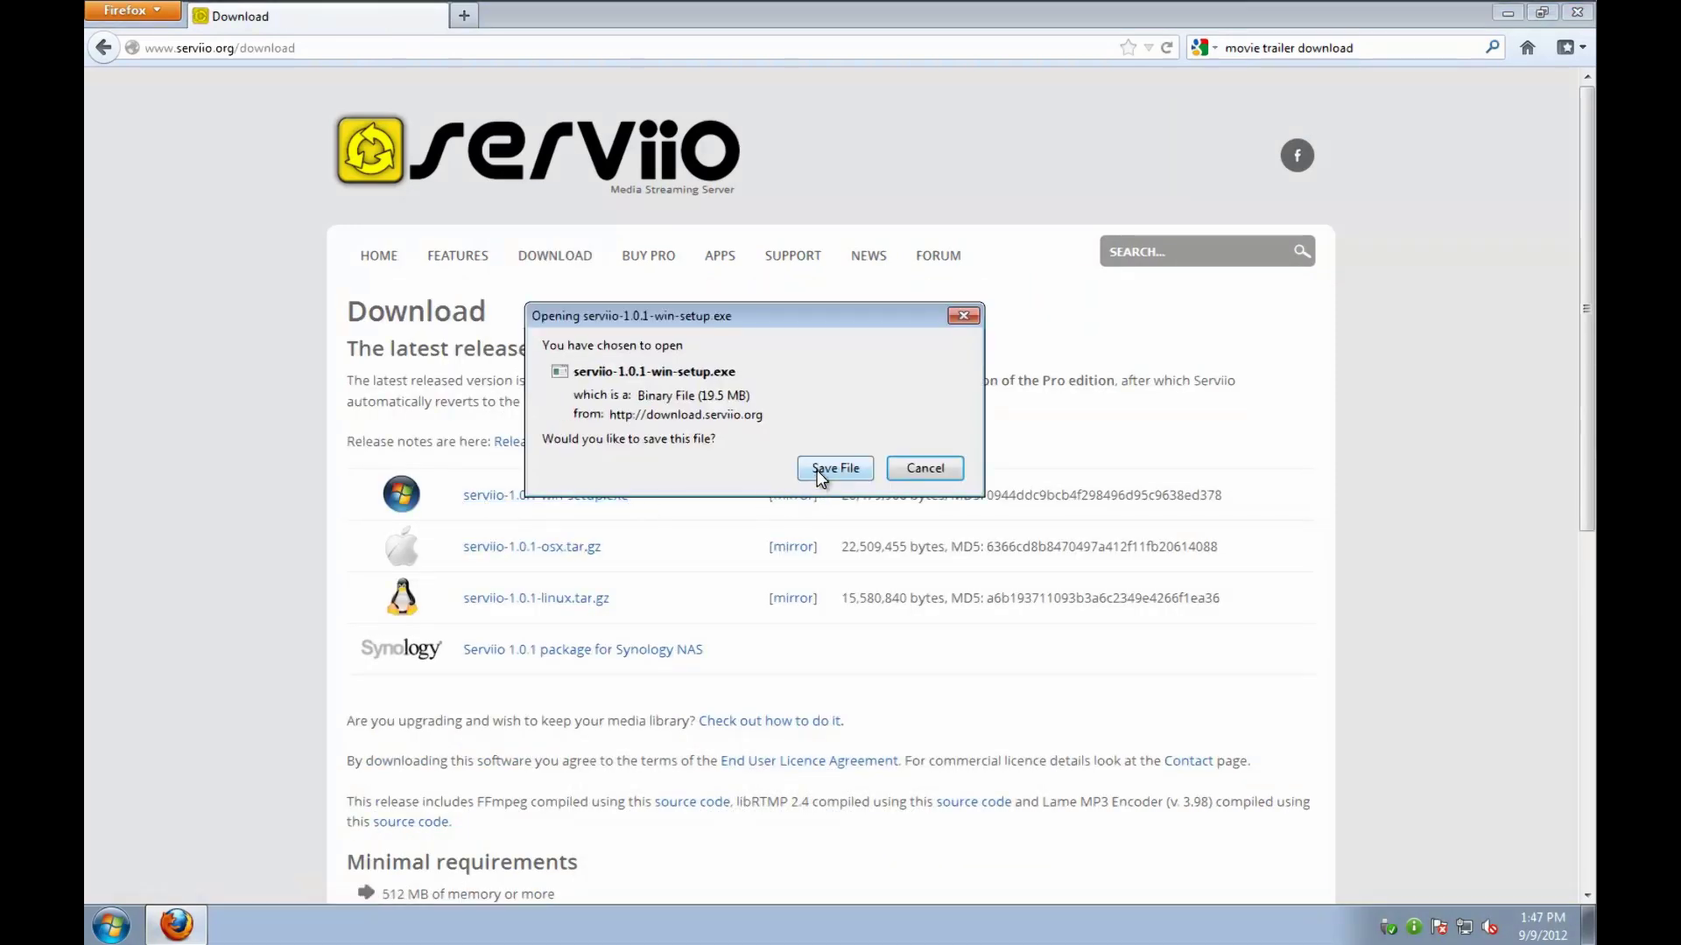
{"action": "left_click", "coordinate": [817, 470]}
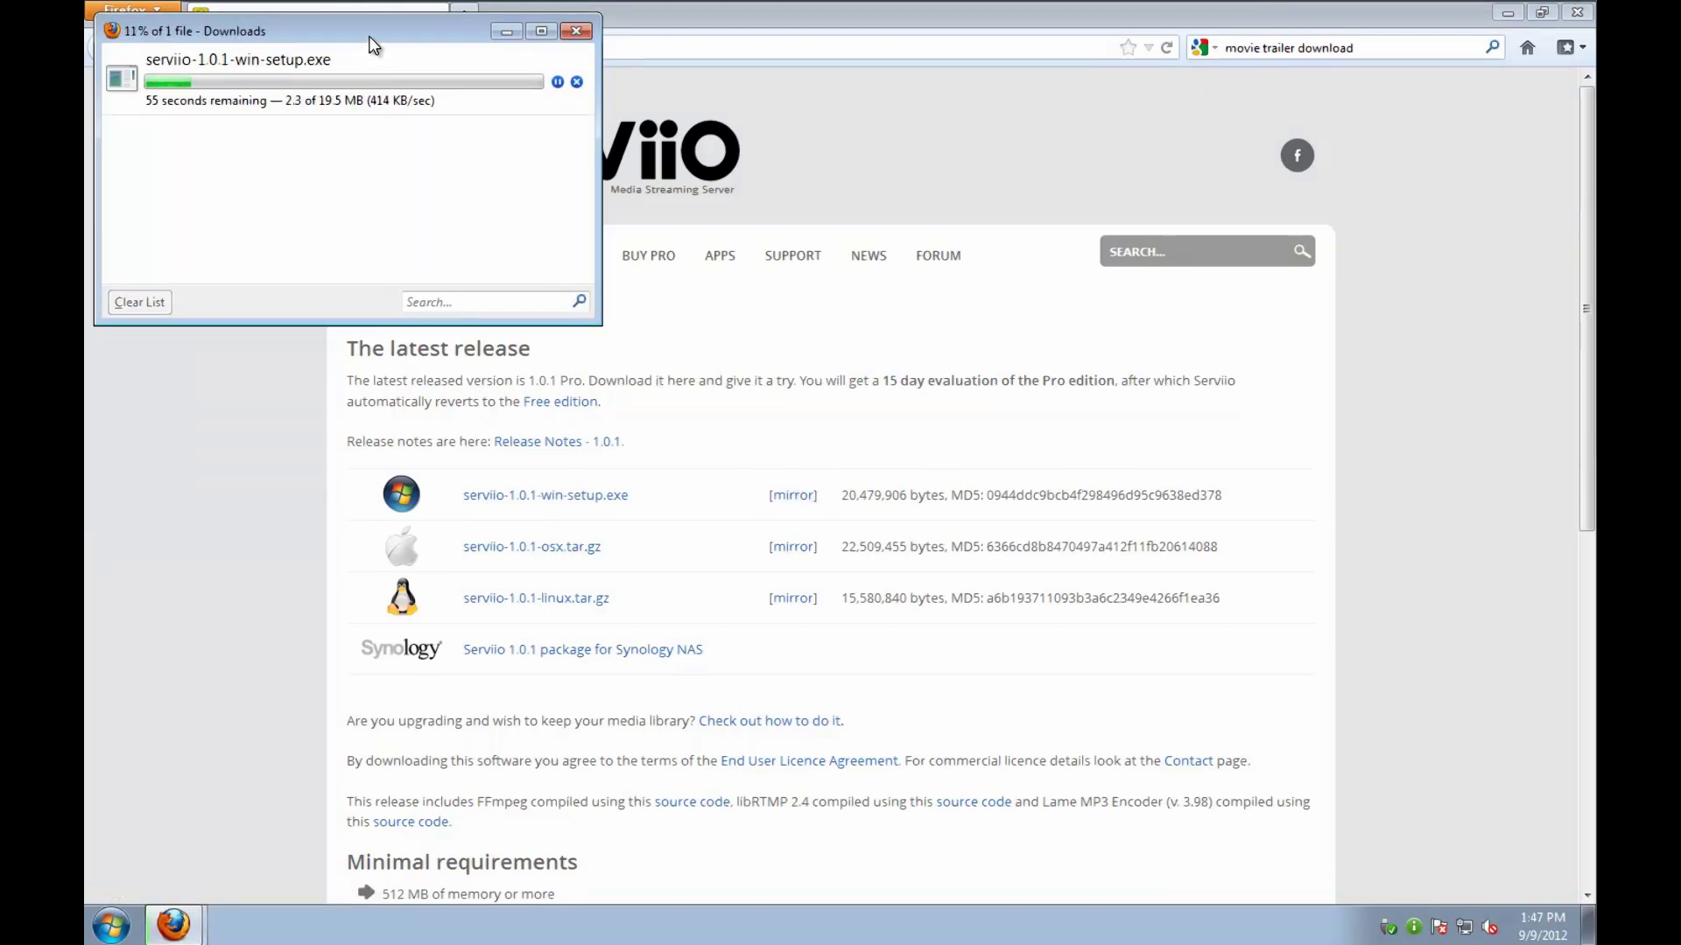
Move the download progress window aside and review the minimal requirements on the Serviio download page
{"action": "left_click_drag", "start_coordinate": [371, 35], "coordinate": [374, 195]}
{"action": "left_click_drag", "start_coordinate": [369, 292], "coordinate": [377, 268]}
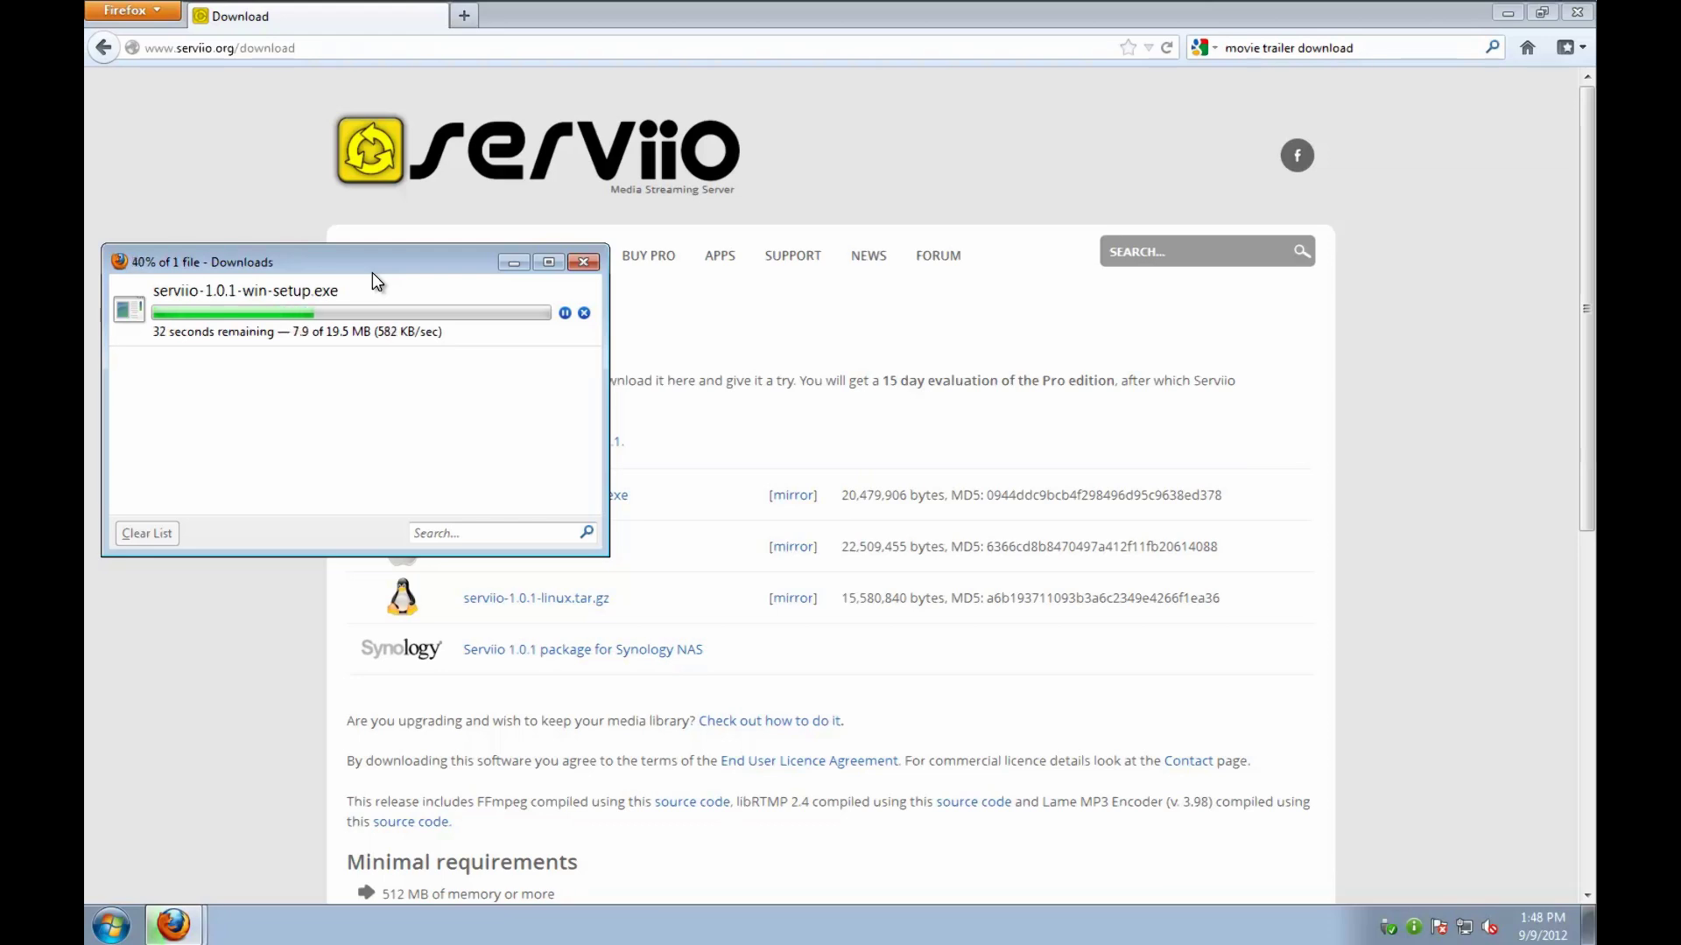
{"action": "left_click", "coordinate": [799, 856]}
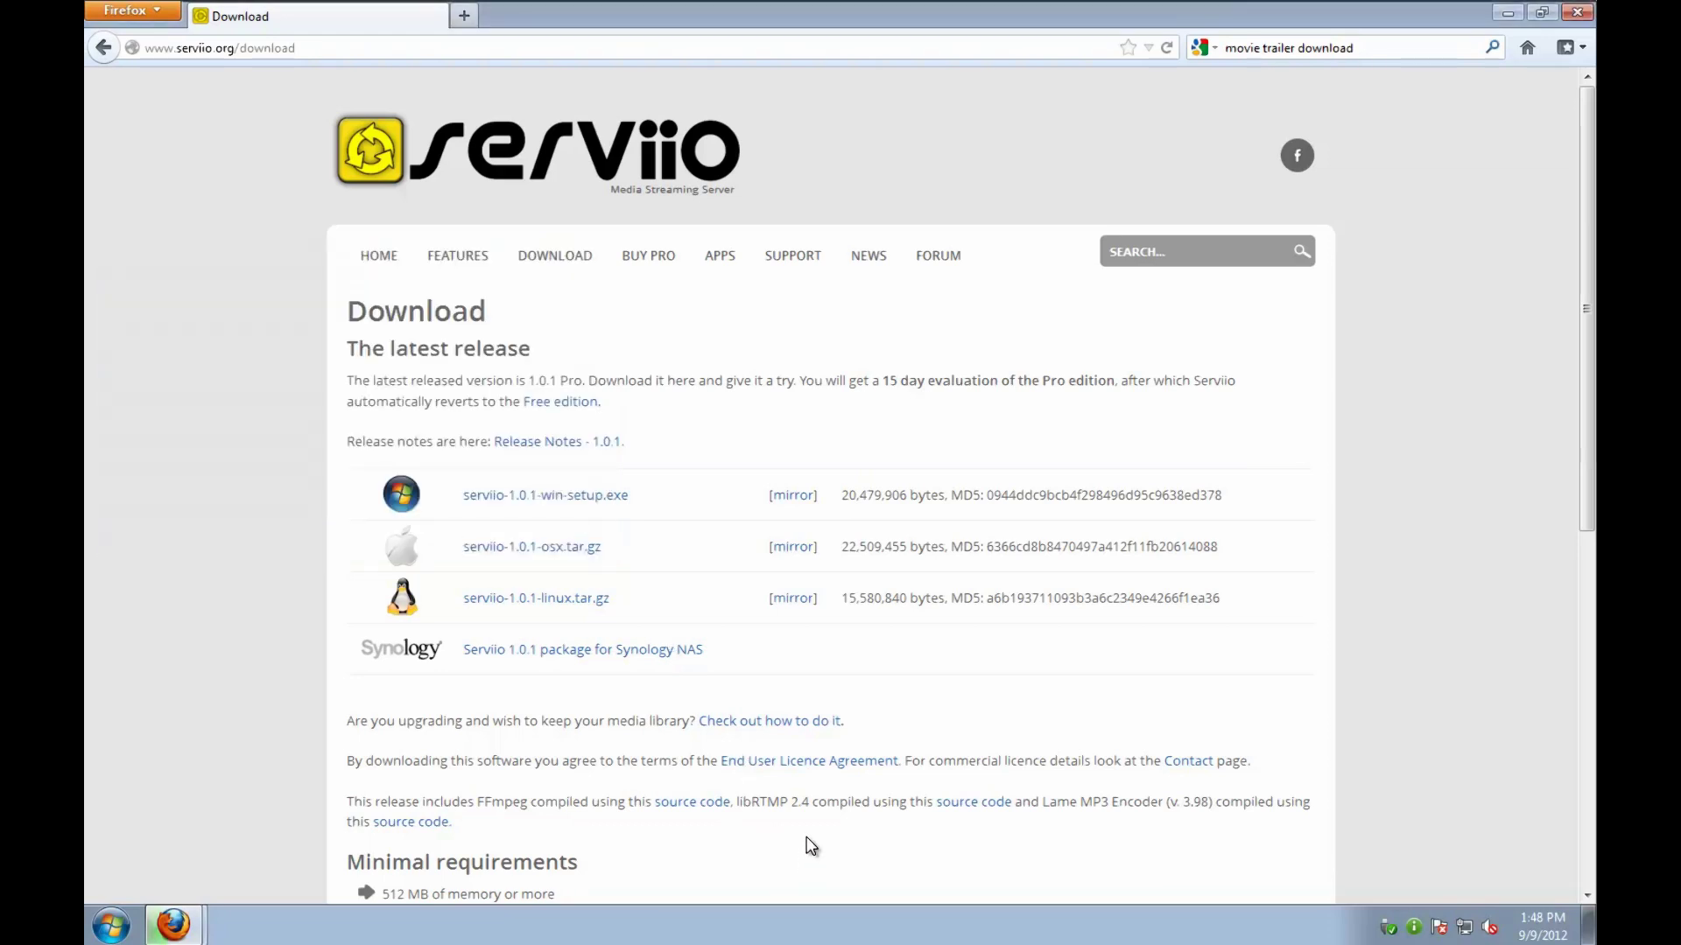
{"action": "scroll", "coordinate": [807, 836], "scroll_direction": "down", "scroll_amount": 2}
{"action": "scroll", "coordinate": [807, 834], "scroll_direction": "down", "scroll_amount": 3}
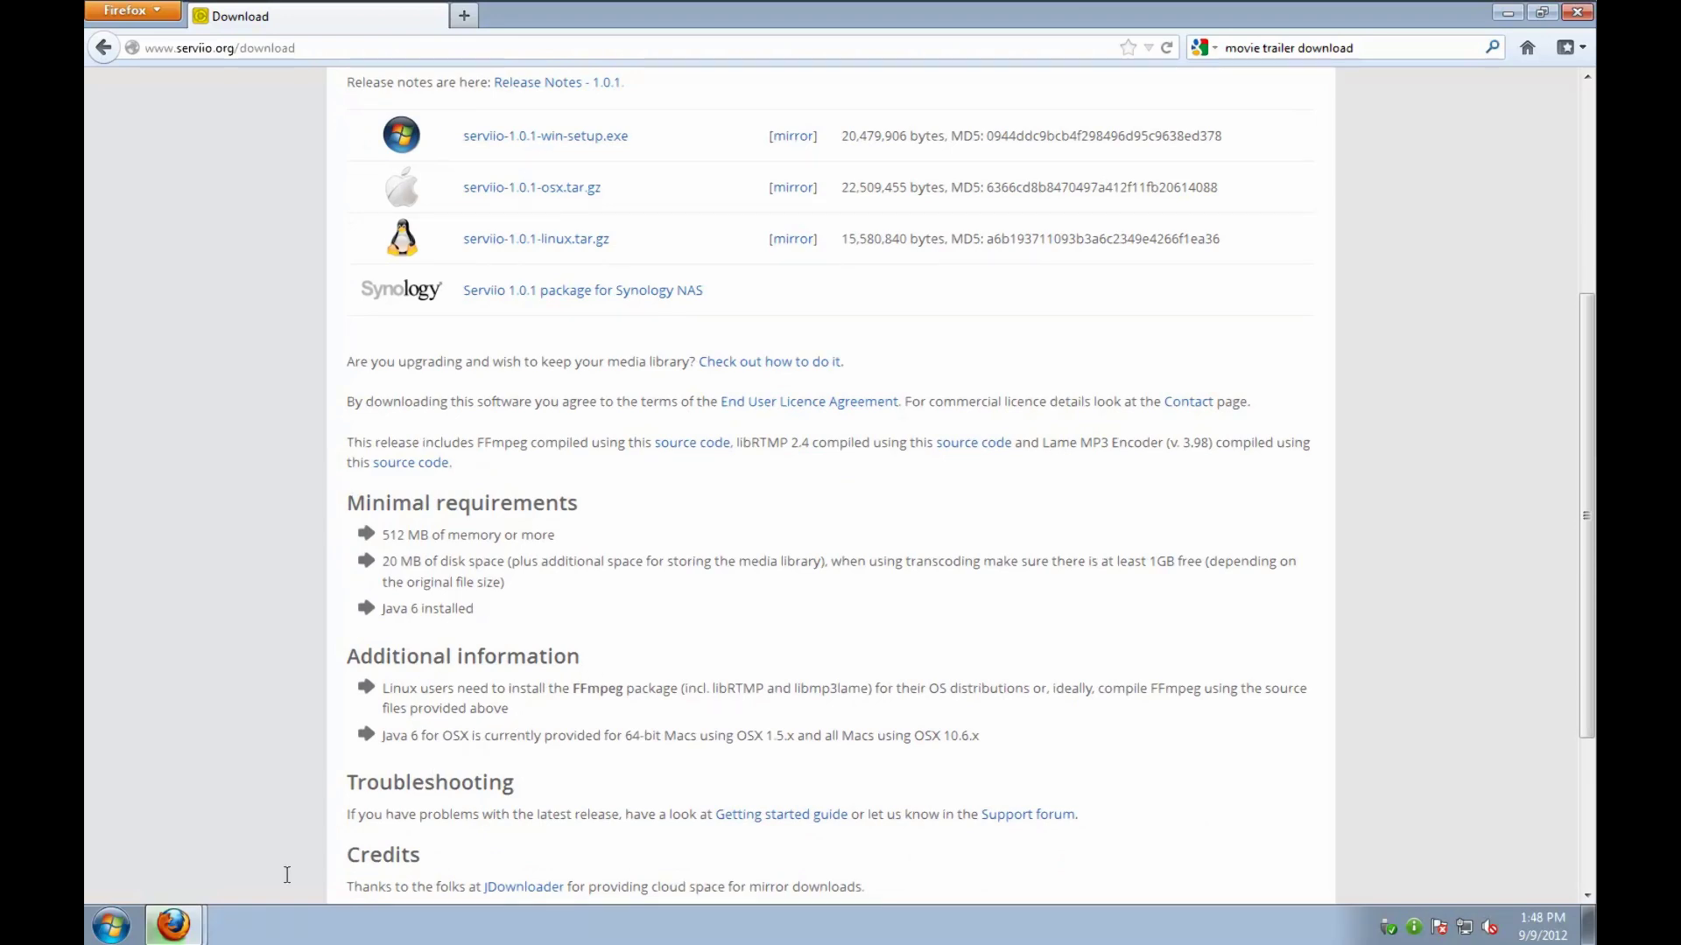
Bring back the list of downloads, run serviio-1.0.1-win-setup.exe and allow it to make changes to the computer
{"action": "left_click", "coordinate": [169, 937]}
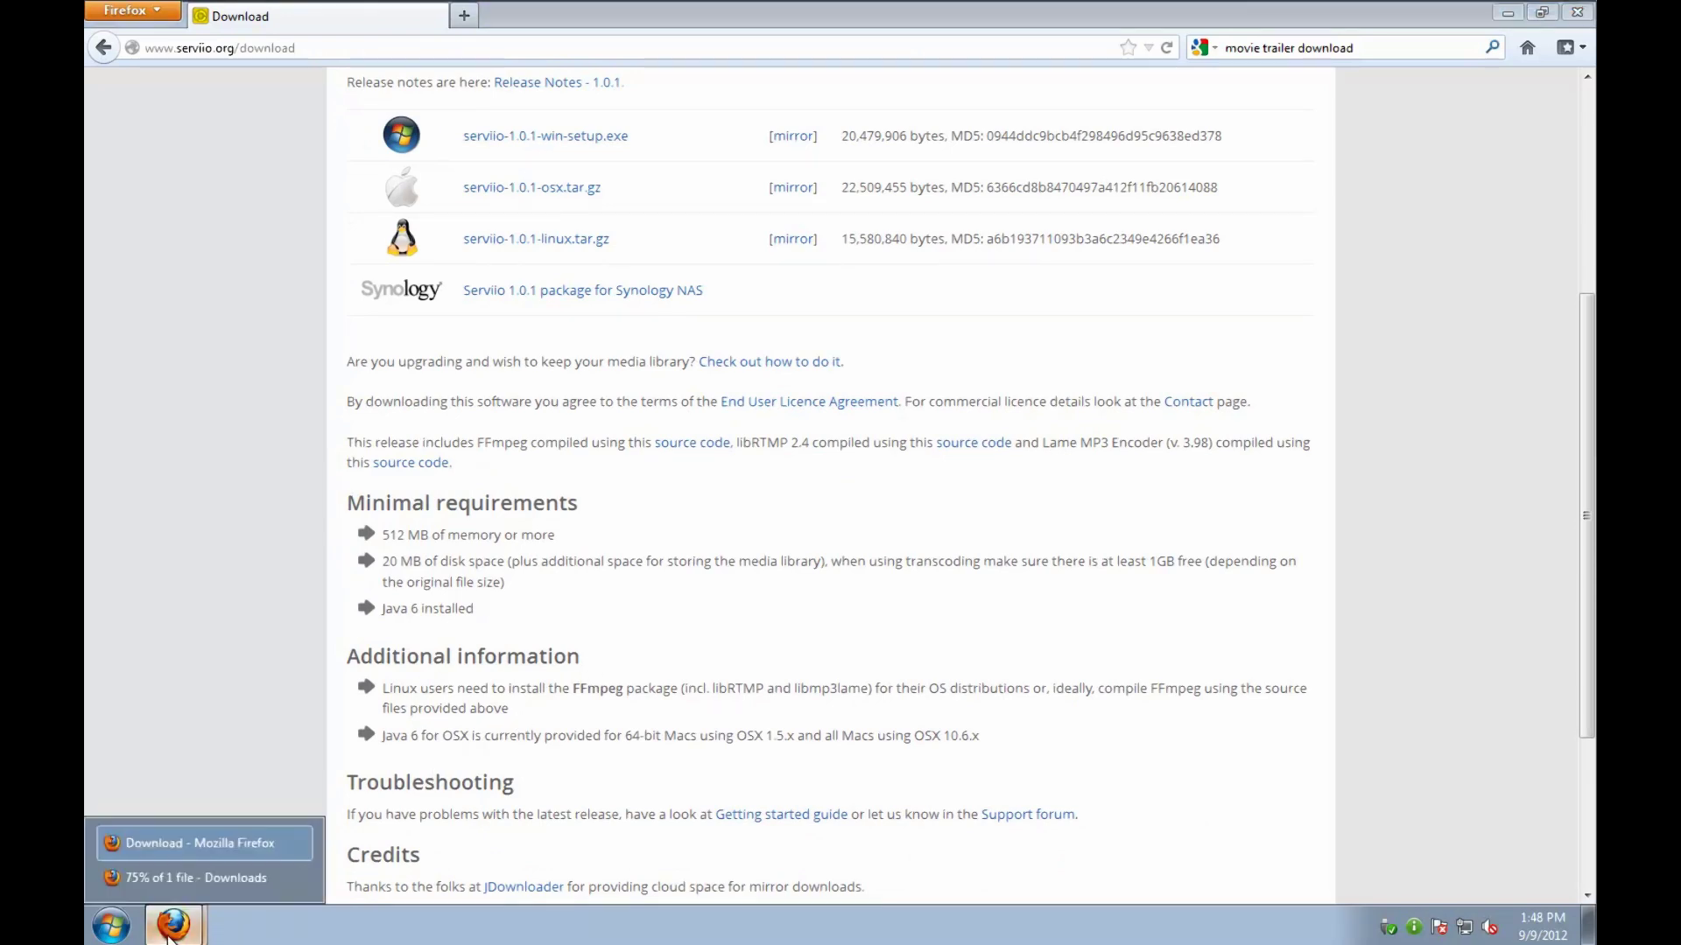
{"action": "left_click", "coordinate": [197, 878]}
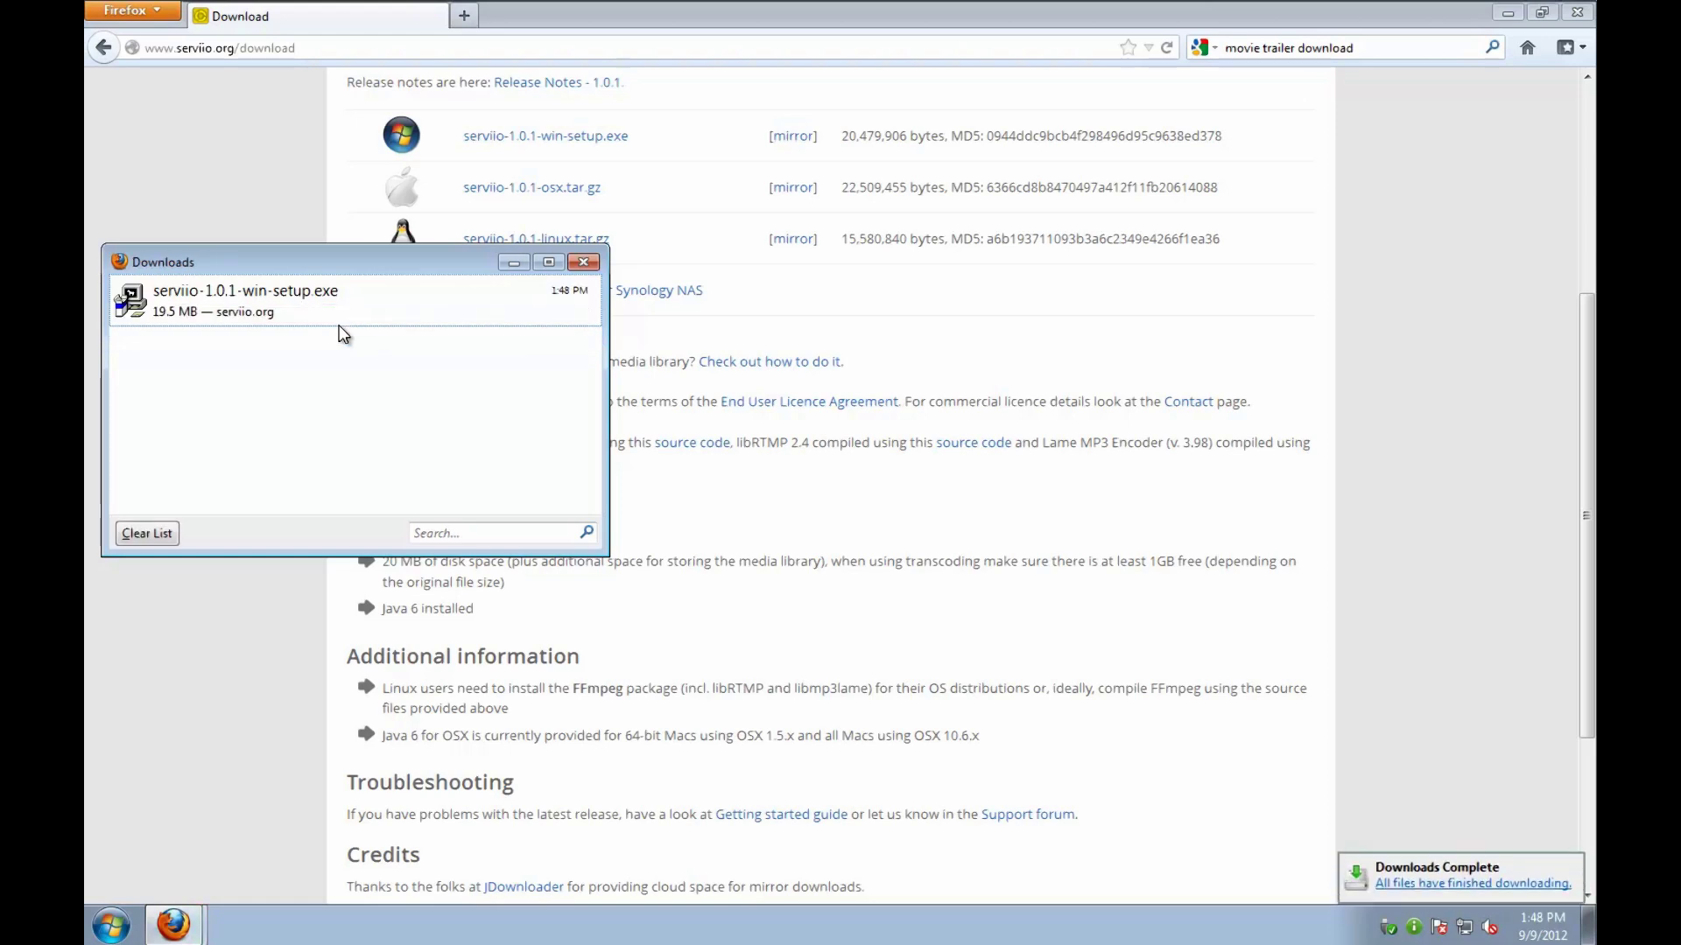
{"action": "right_click", "coordinate": [345, 302]}
{"action": "left_click", "coordinate": [366, 319]}
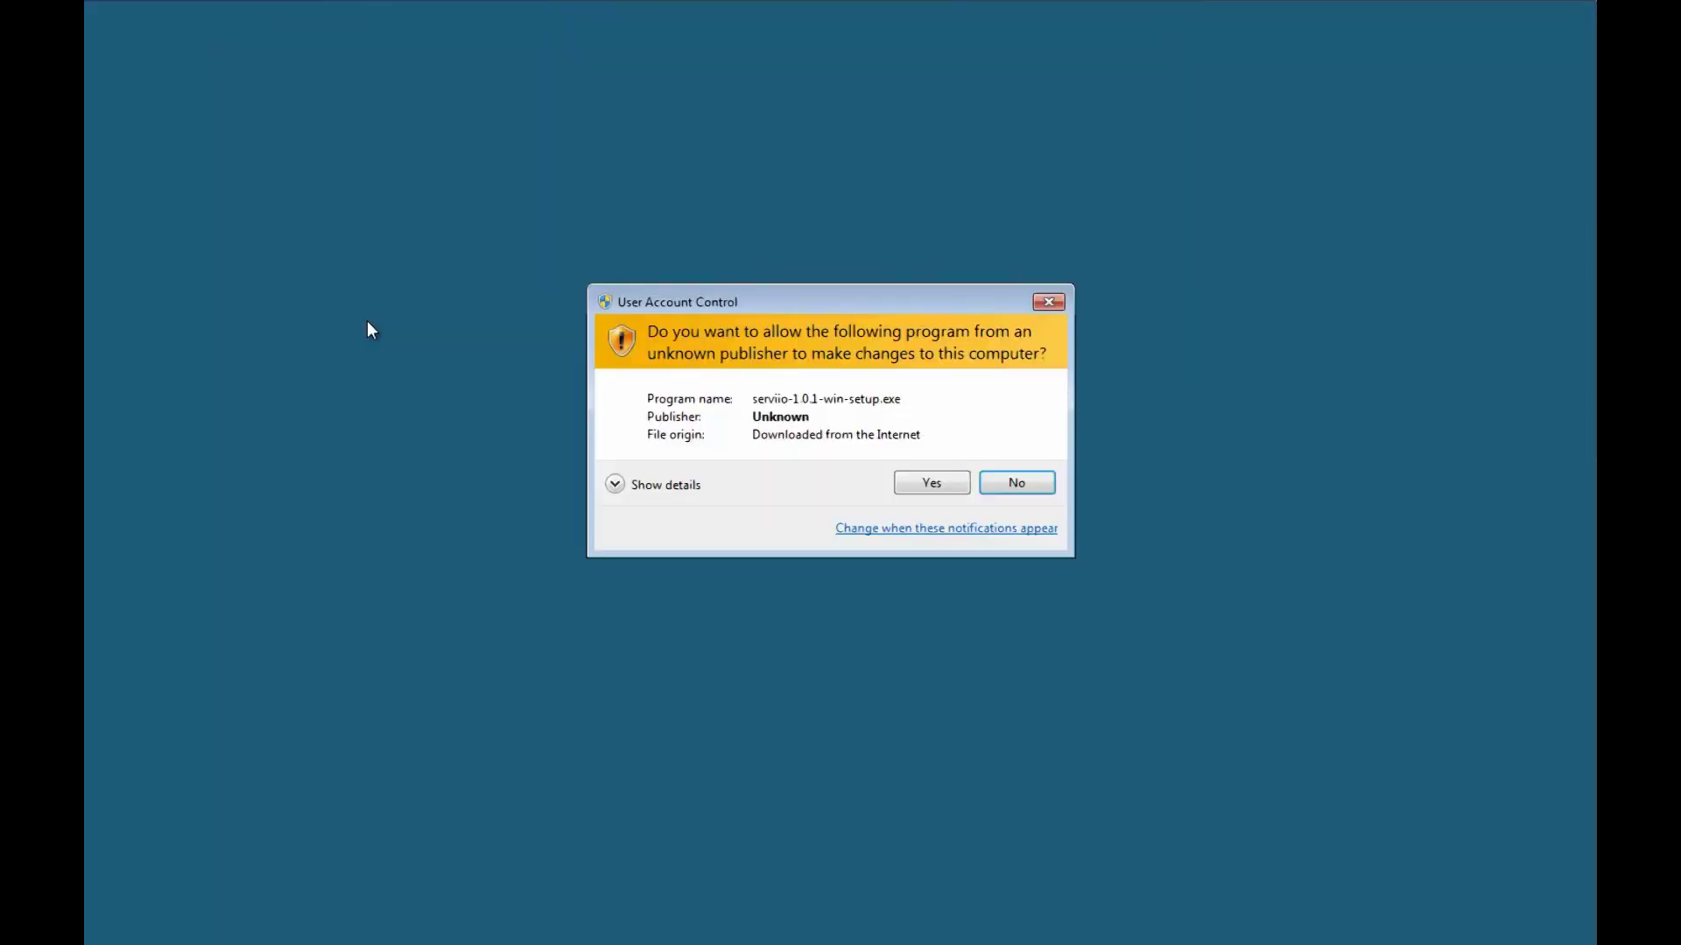
{"action": "left_click", "coordinate": [916, 482]}
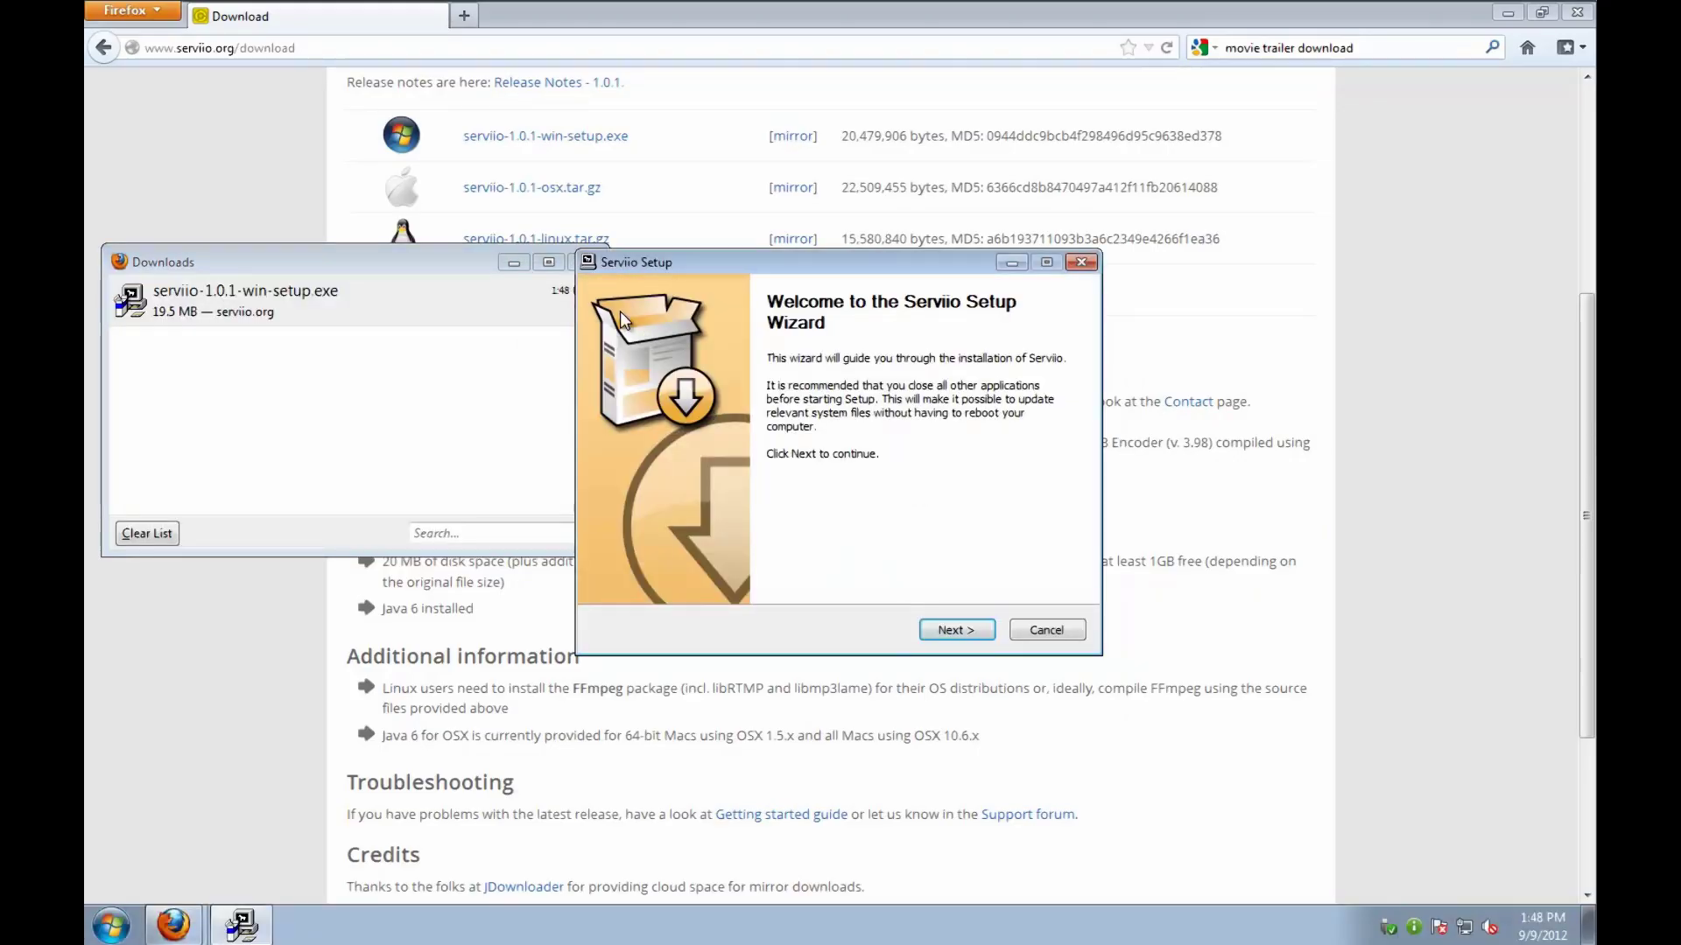
Minimize the browser windows and install Serviio in C:\Program Files\Serviio with the common files, server and console components
{"action": "left_click", "coordinate": [516, 263]}
{"action": "left_click", "coordinate": [1506, 12]}
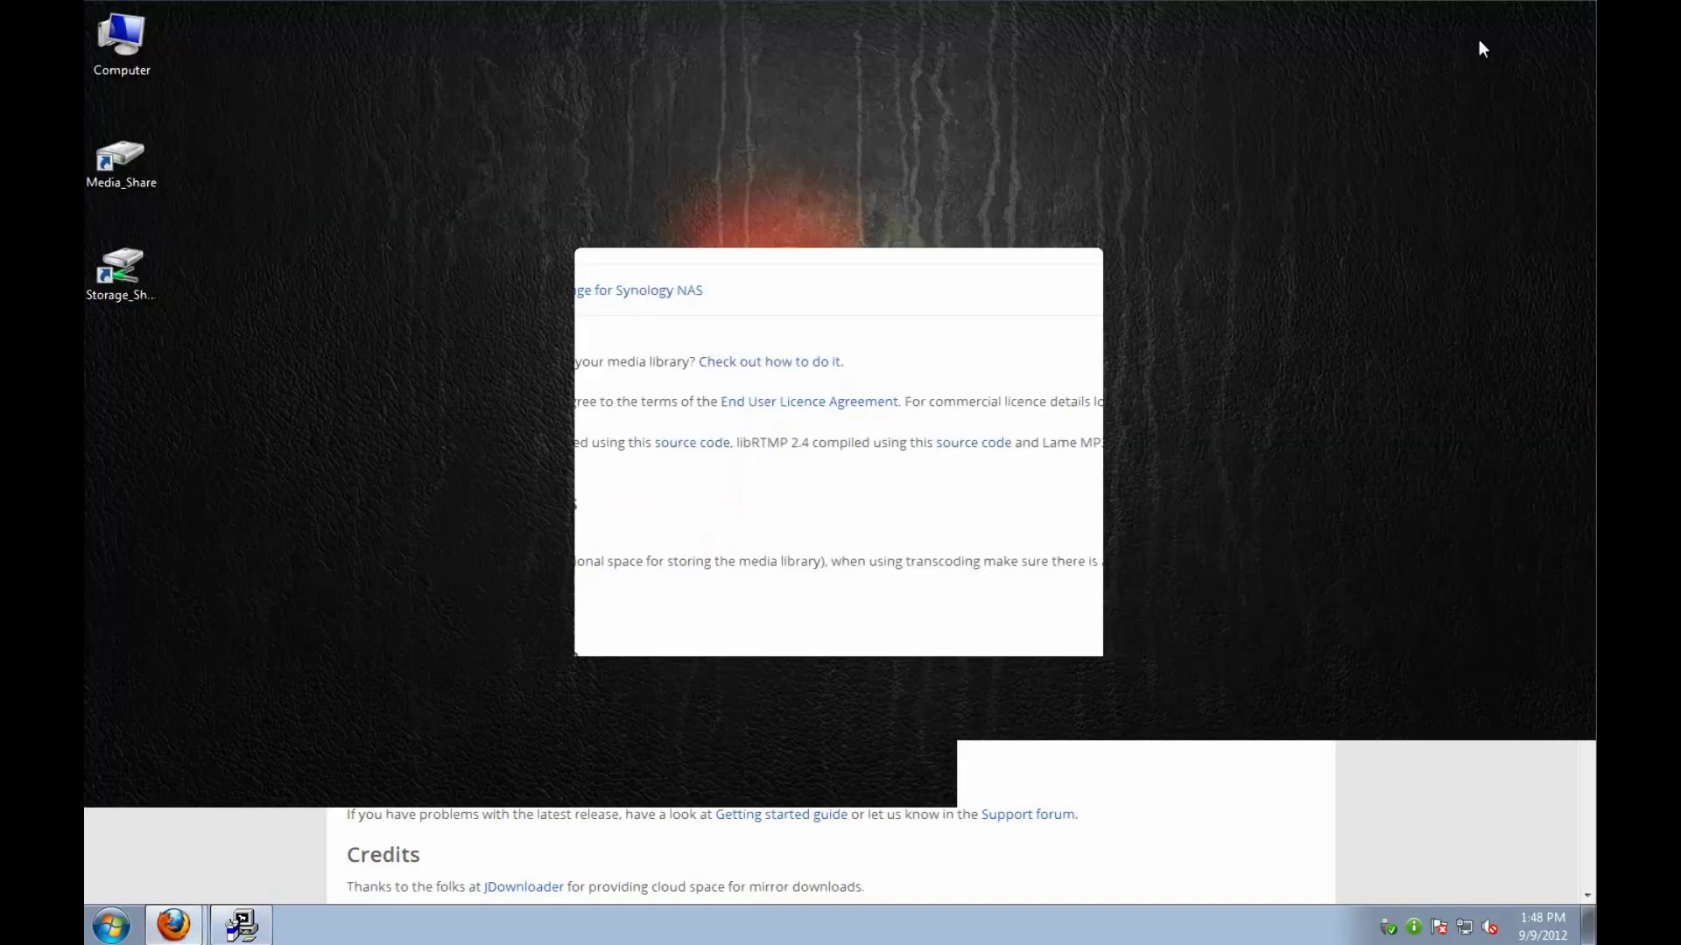
{"action": "left_click", "coordinate": [965, 627]}
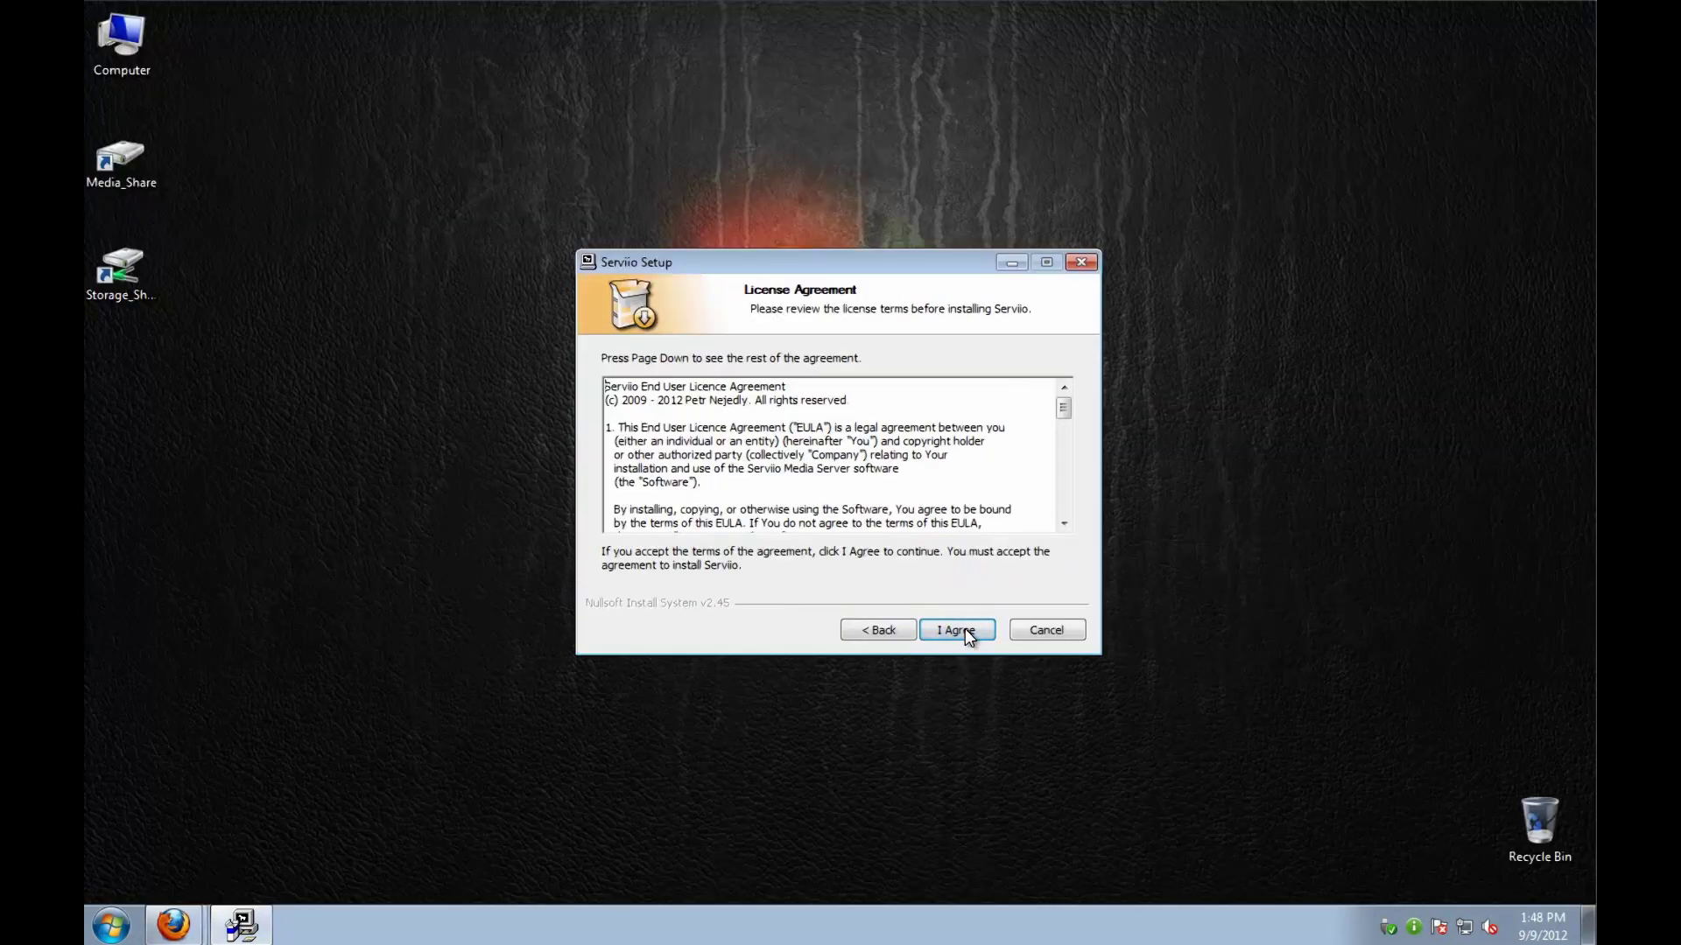
{"action": "left_click", "coordinate": [963, 632]}
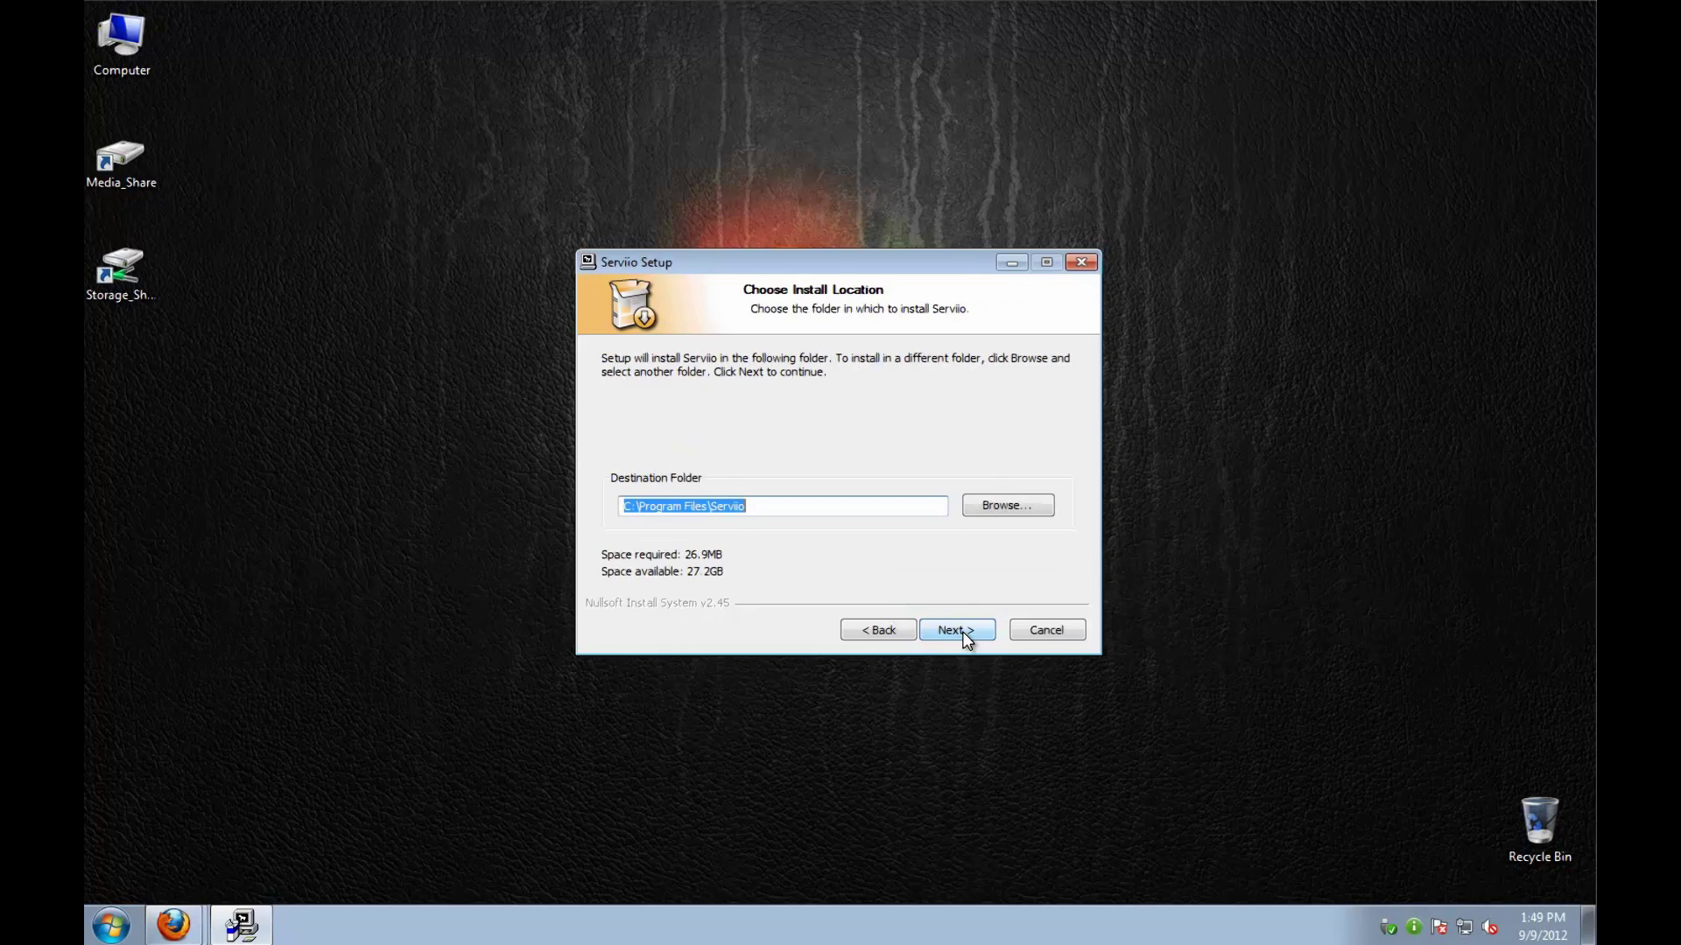
{"action": "left_click", "coordinate": [957, 630]}
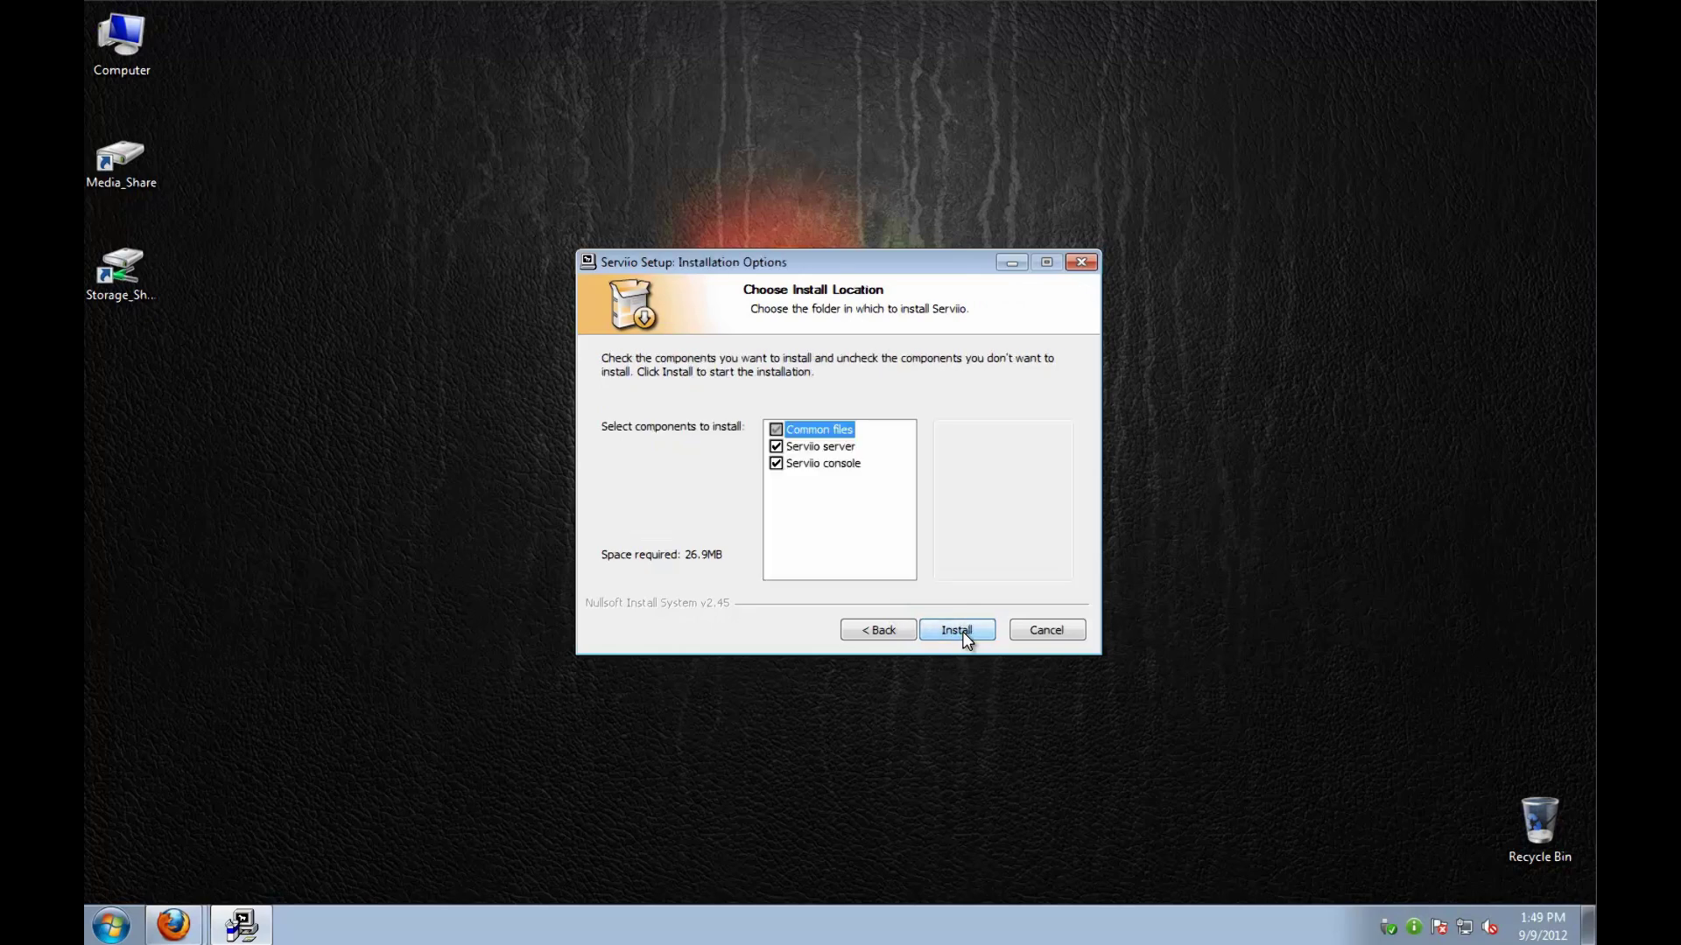
{"action": "left_click", "coordinate": [957, 630]}
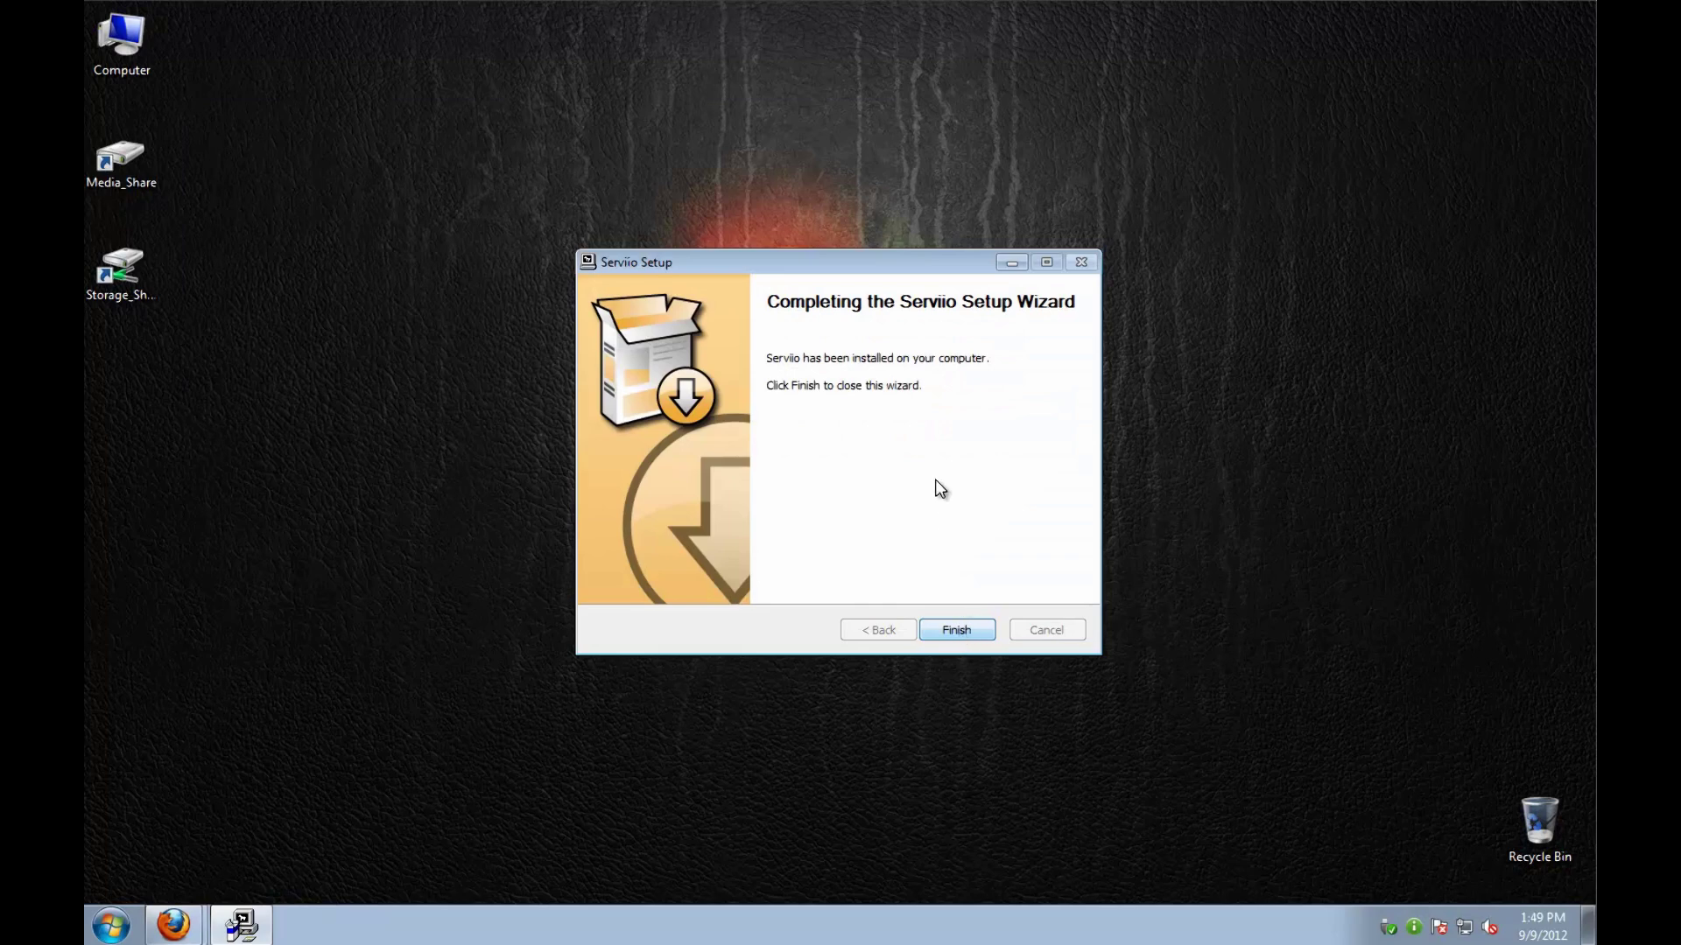
{"action": "left_click", "coordinate": [951, 635]}
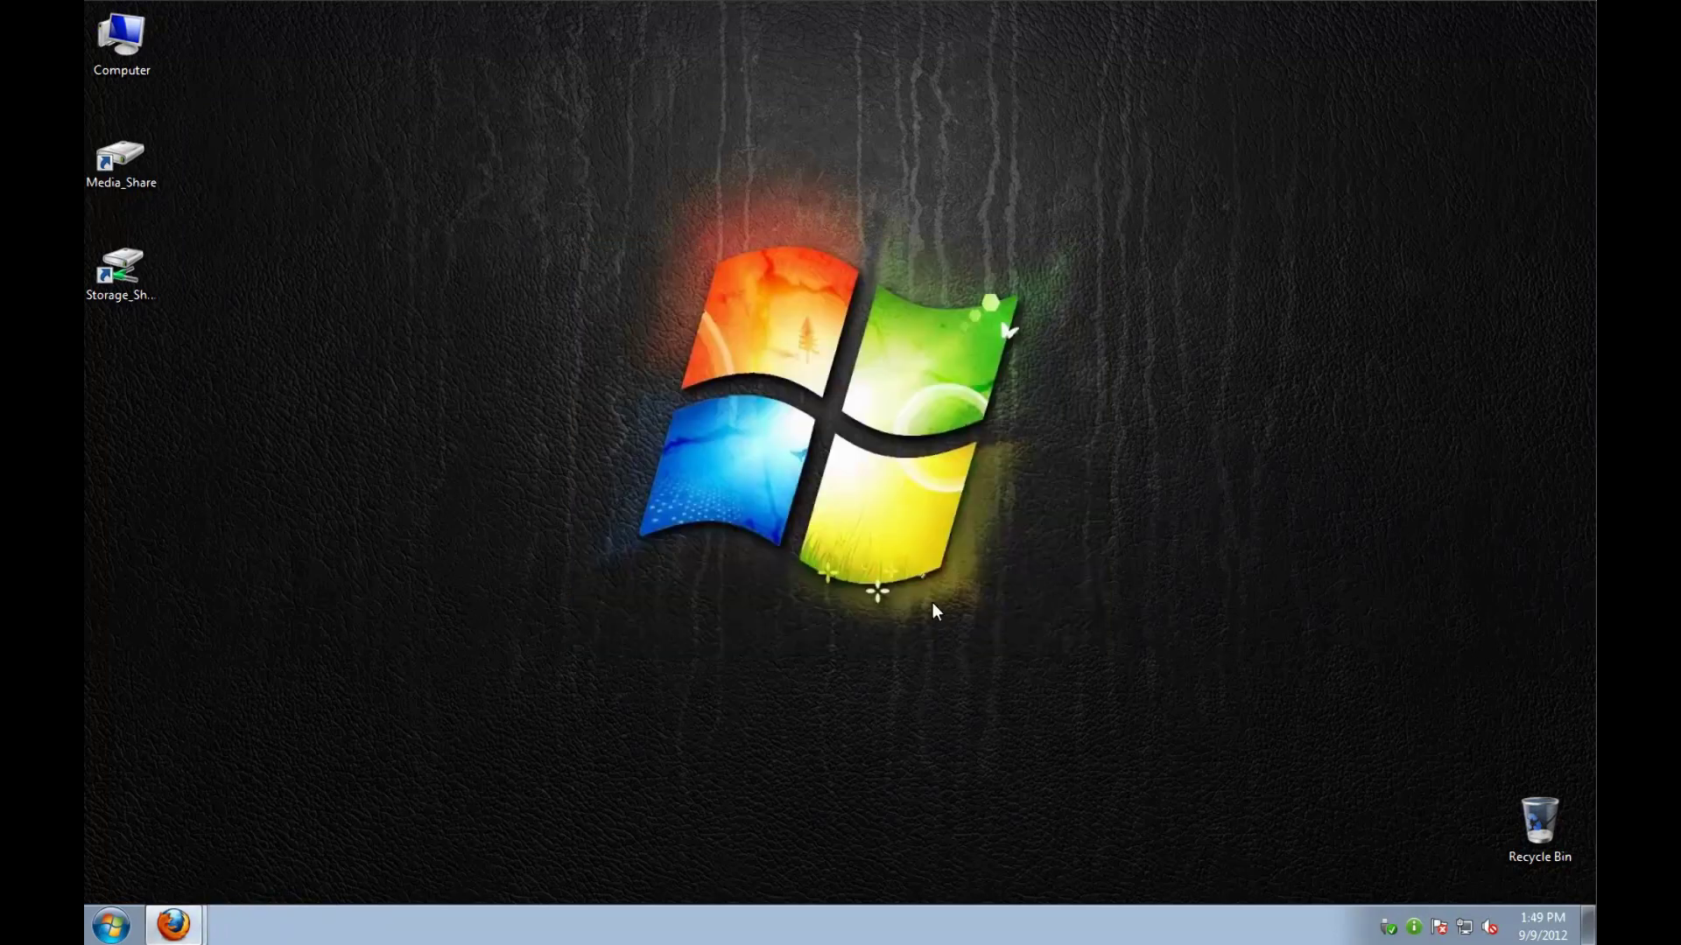
Create a desktop shortcut for Serviio Console from its entry among the installed programs
{"action": "left_click", "coordinate": [109, 924]}
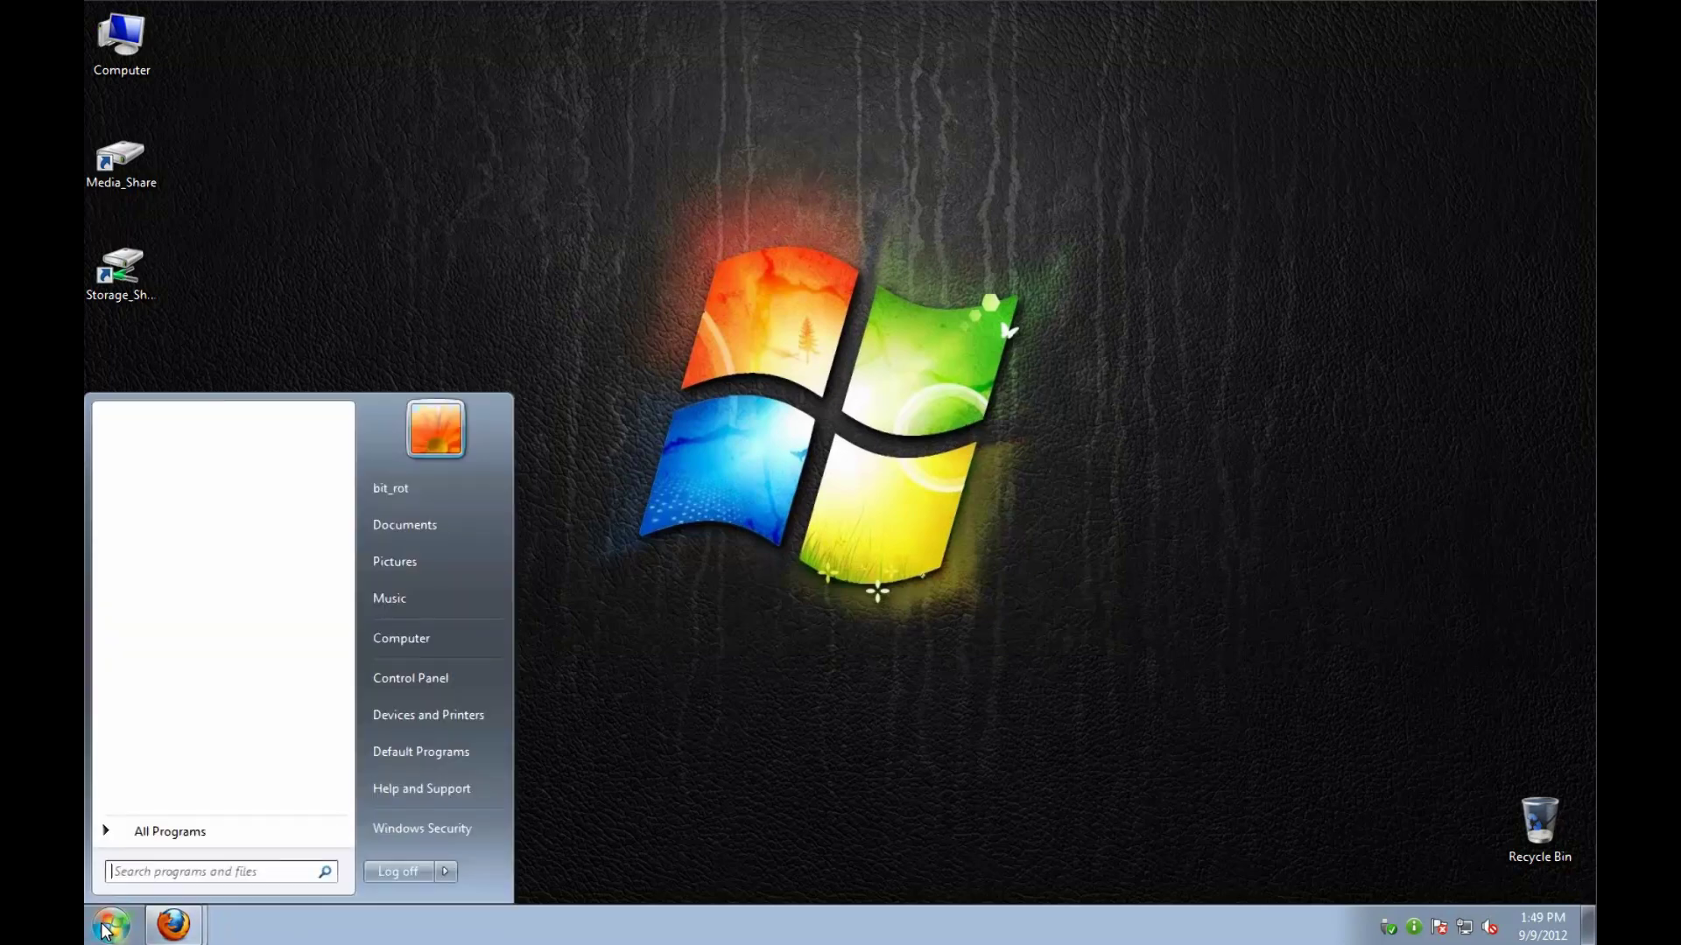
{"action": "left_click", "coordinate": [152, 831]}
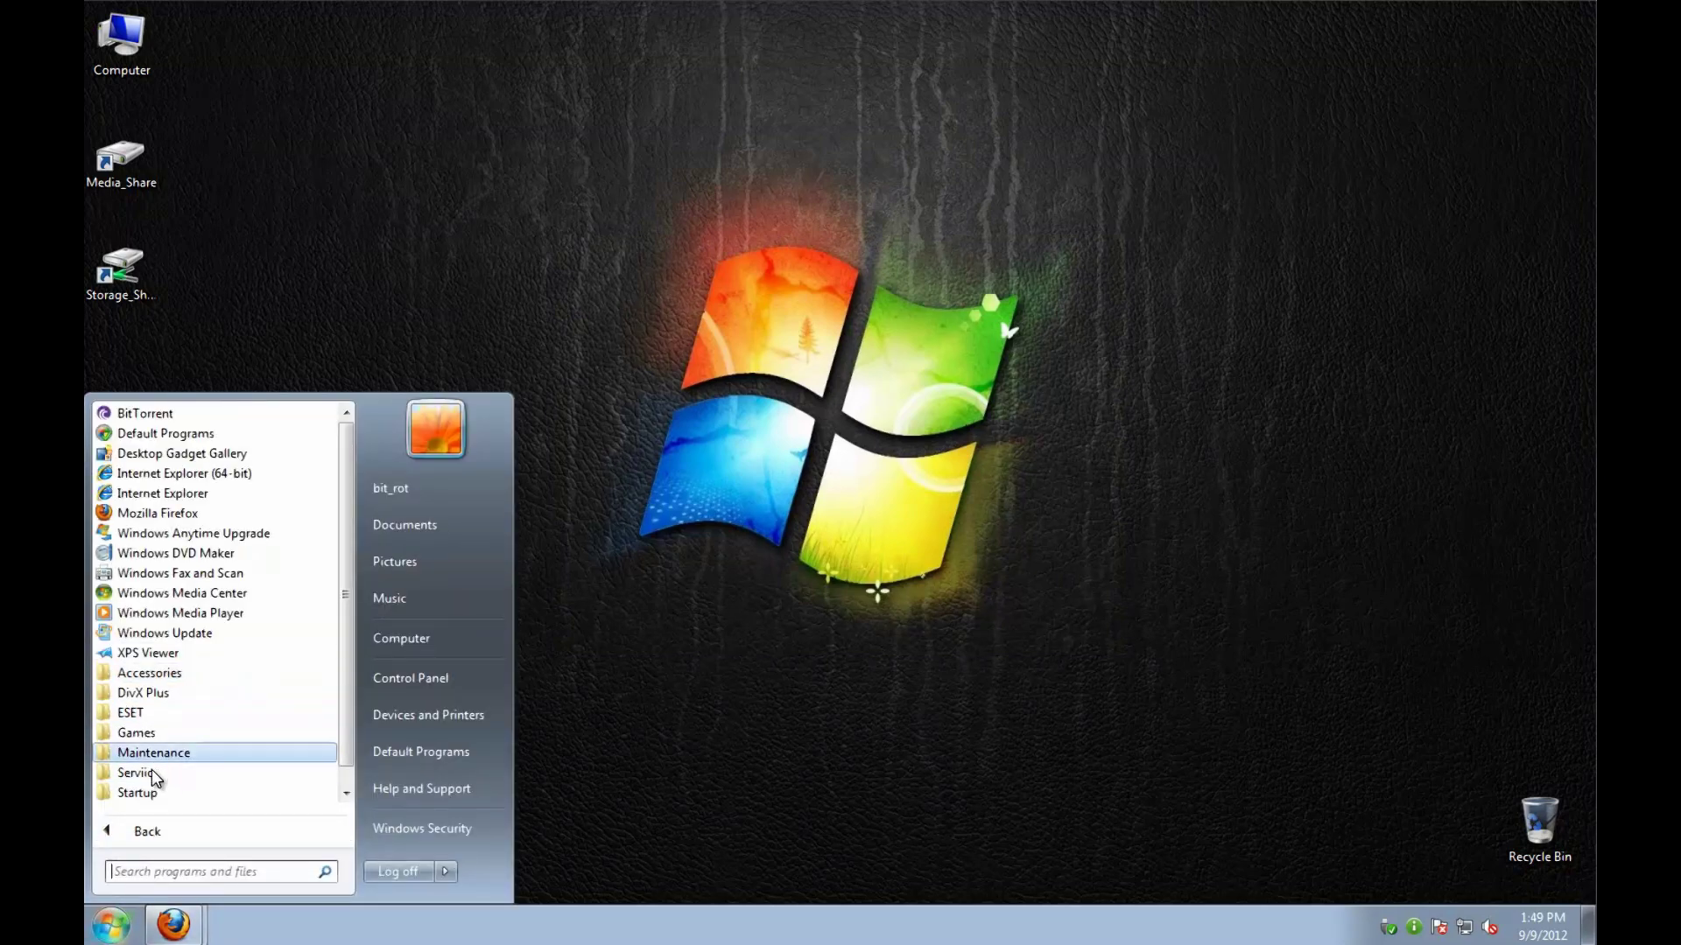
{"action": "left_click", "coordinate": [150, 774]}
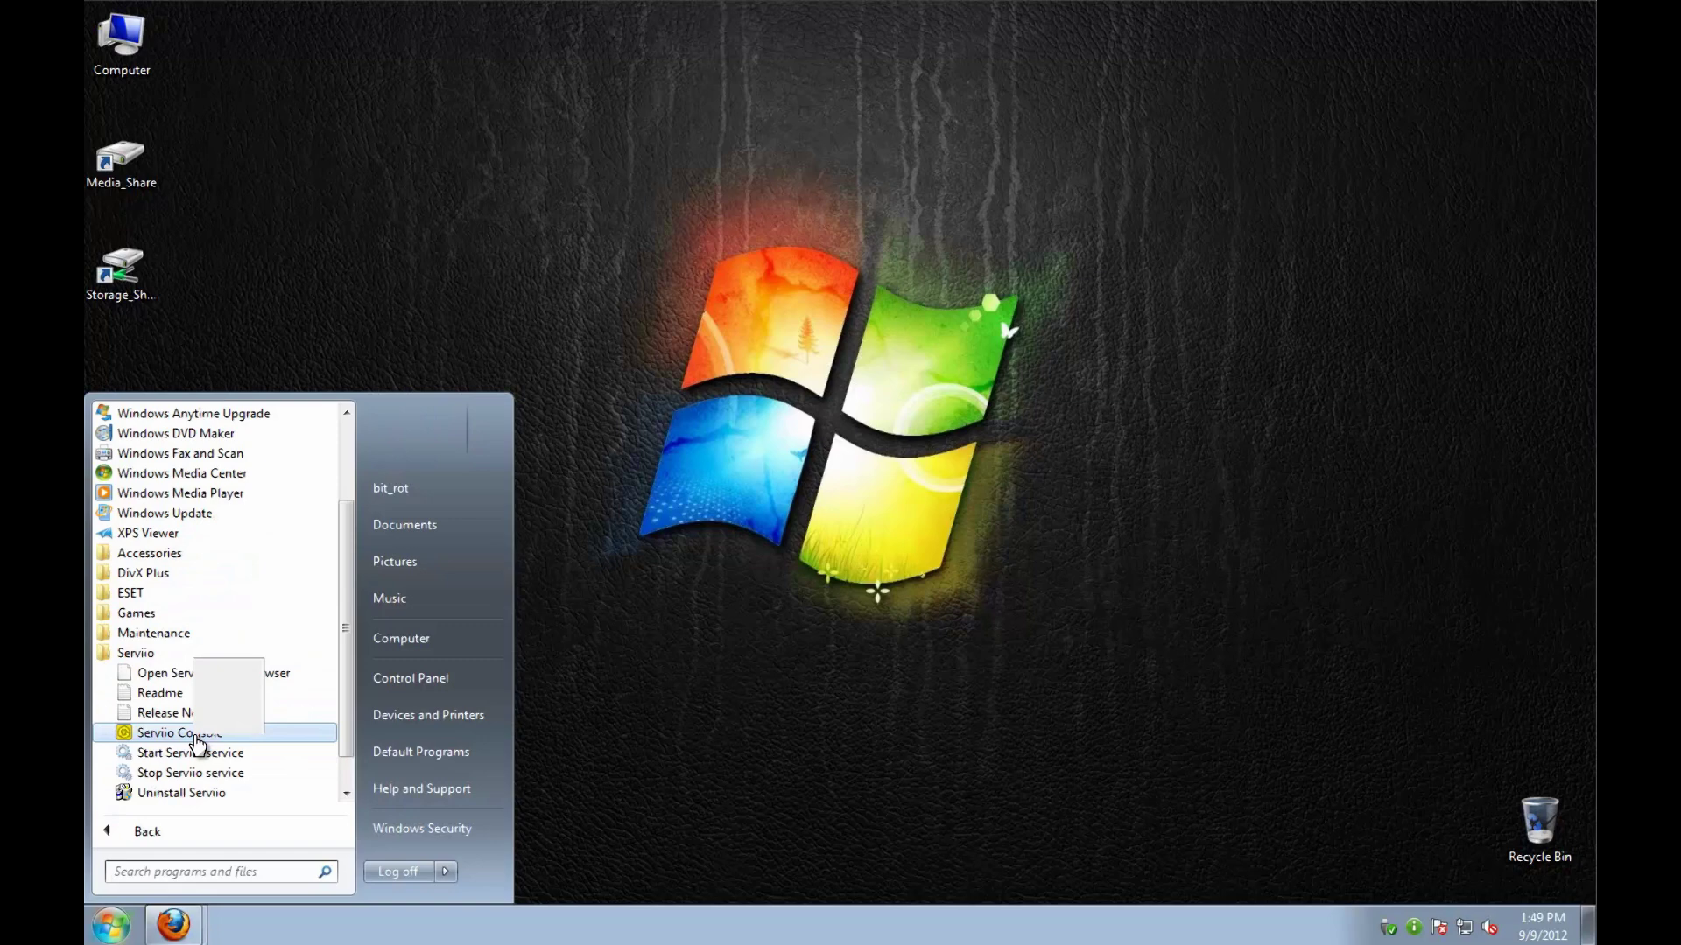
{"action": "right_click", "coordinate": [196, 742]}
{"action": "mouse_move", "coordinate": [367, 582]}
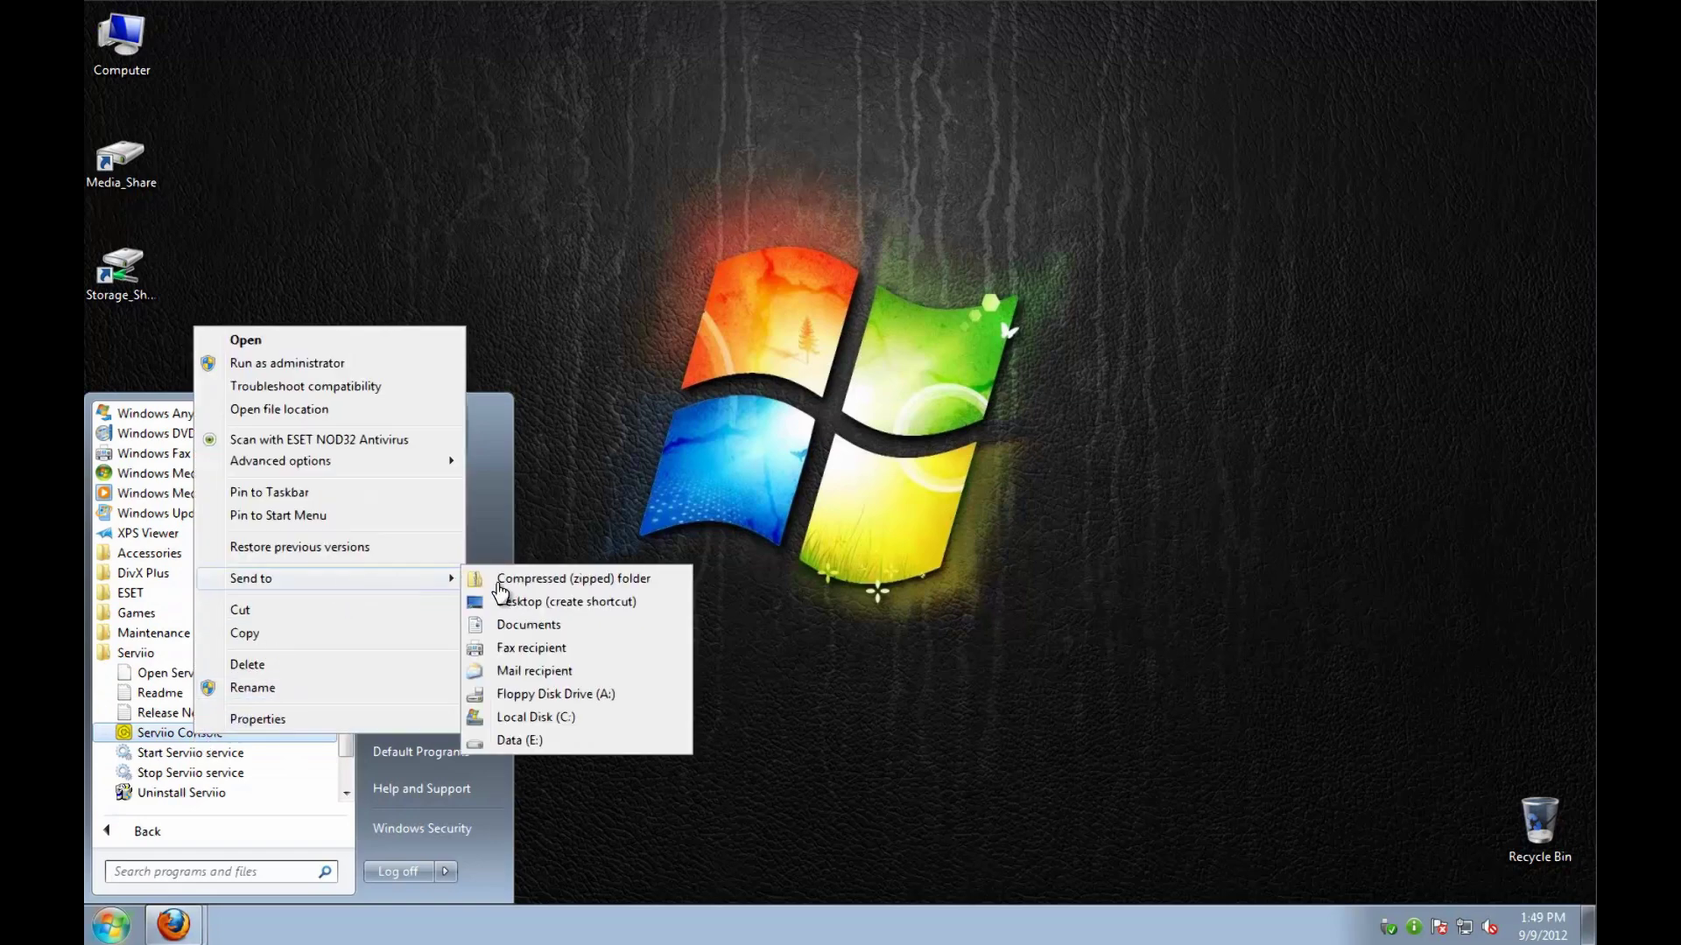
{"action": "left_click", "coordinate": [540, 602]}
{"action": "left_click", "coordinate": [734, 513]}
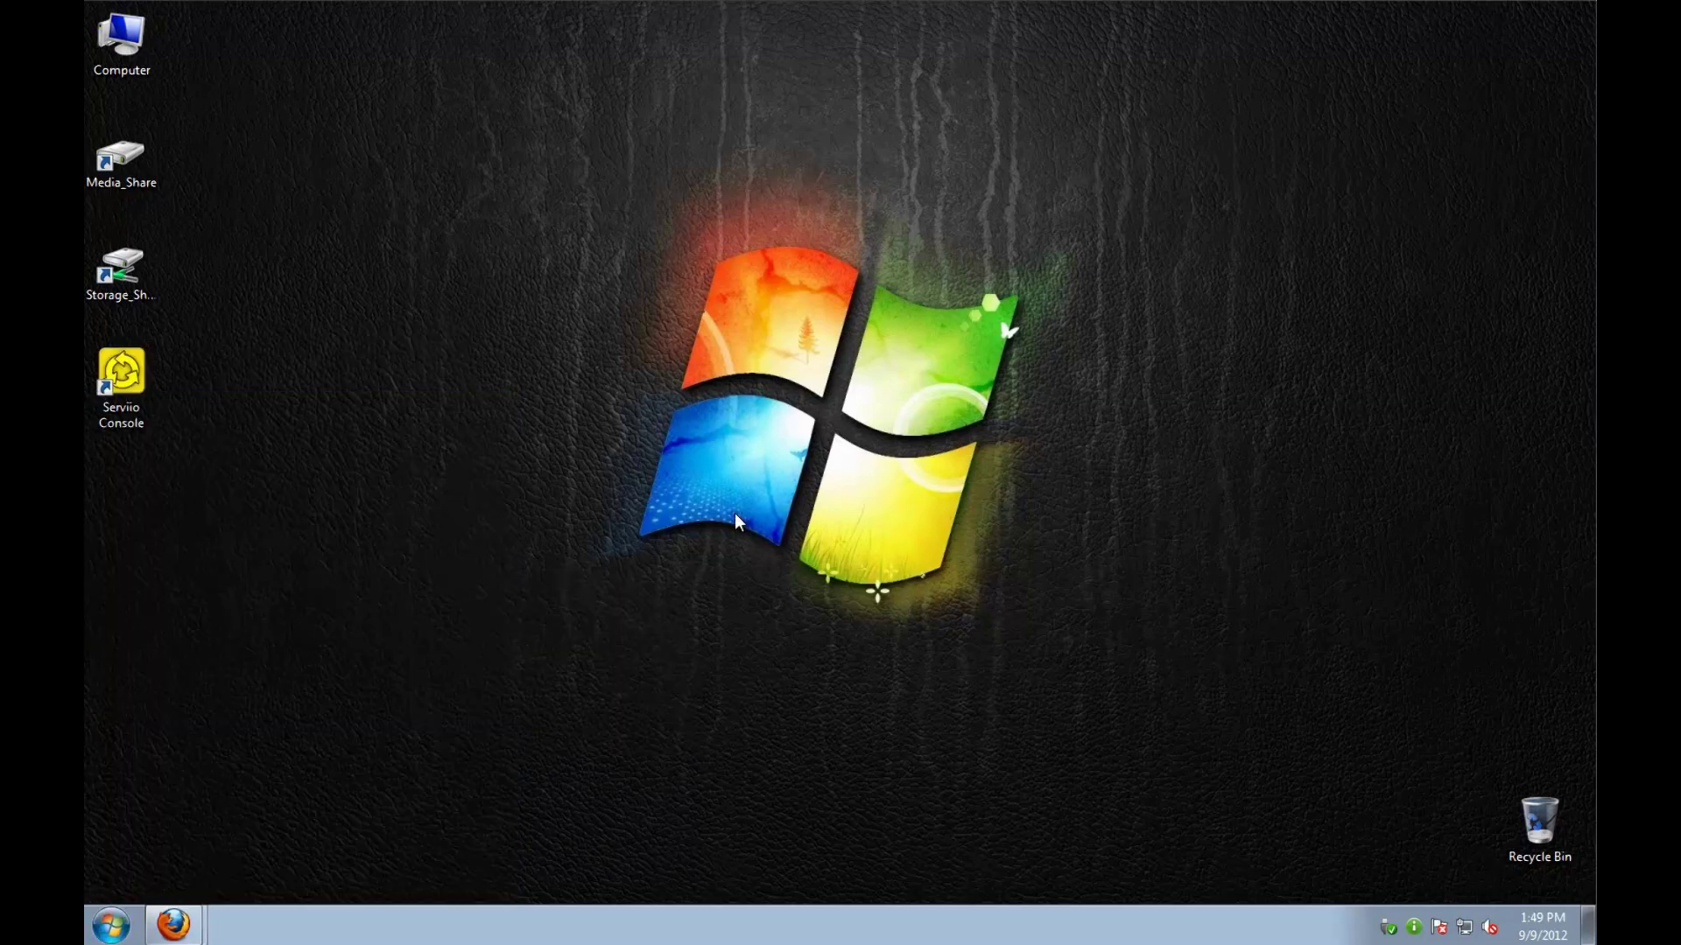
Launch Serviio Console from its desktop shortcut, dismiss the notification icon settings, and open the console window maximized
{"action": "left_click", "coordinate": [121, 382]}
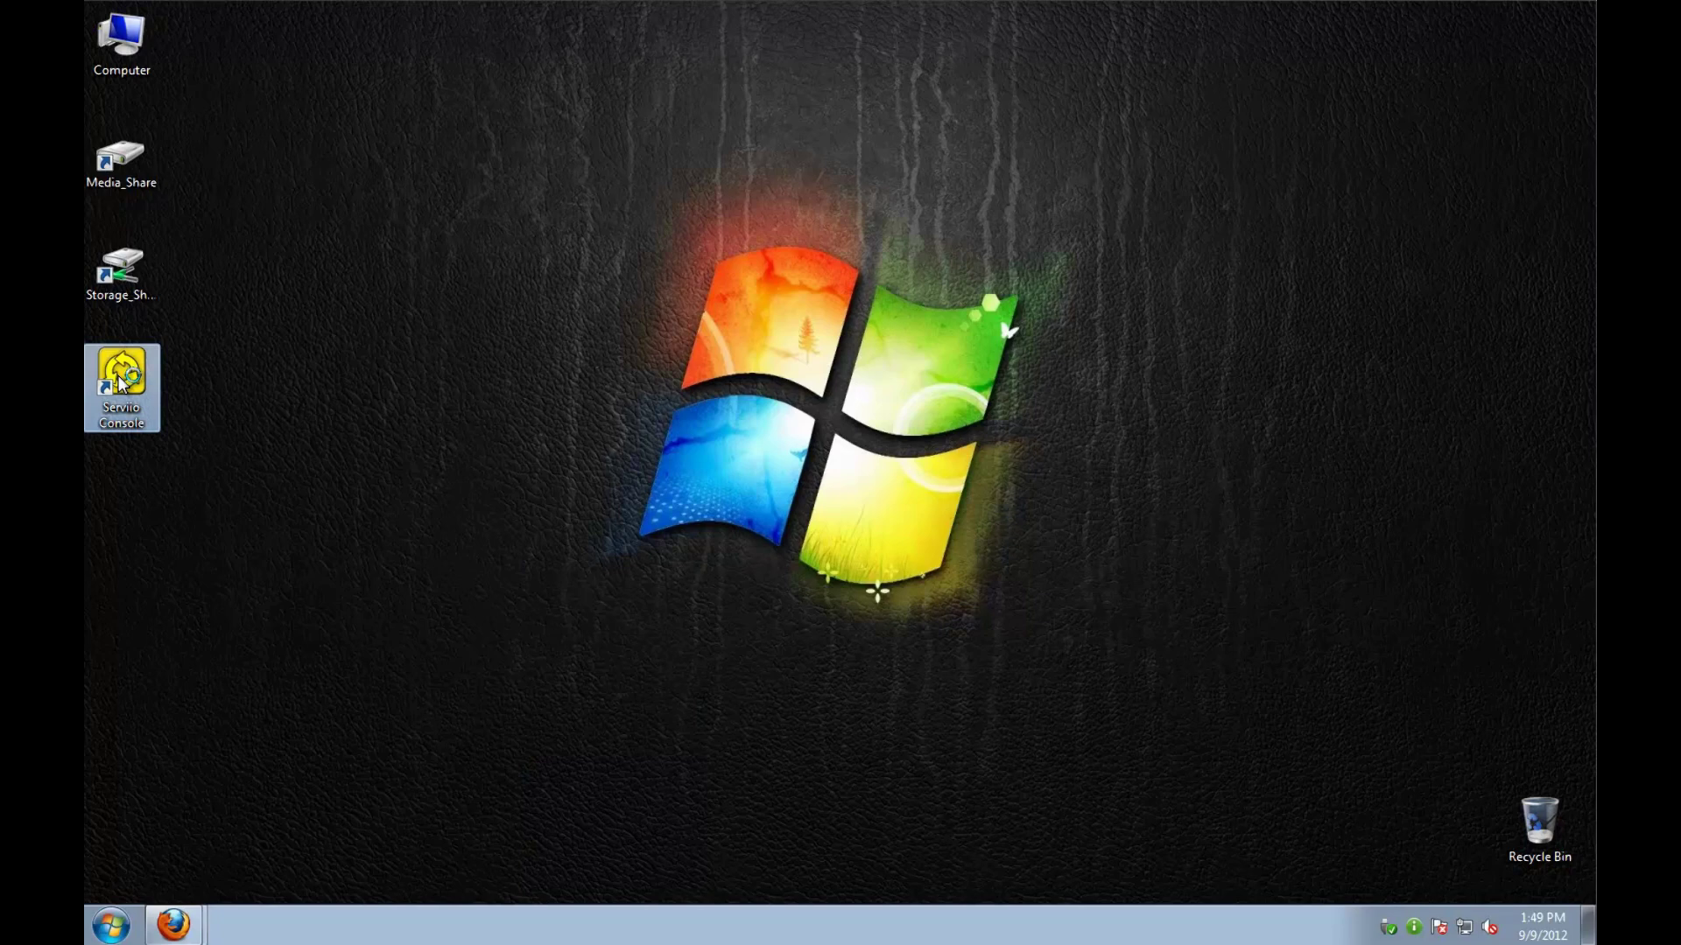
{"action": "double_click", "coordinate": [121, 383]}
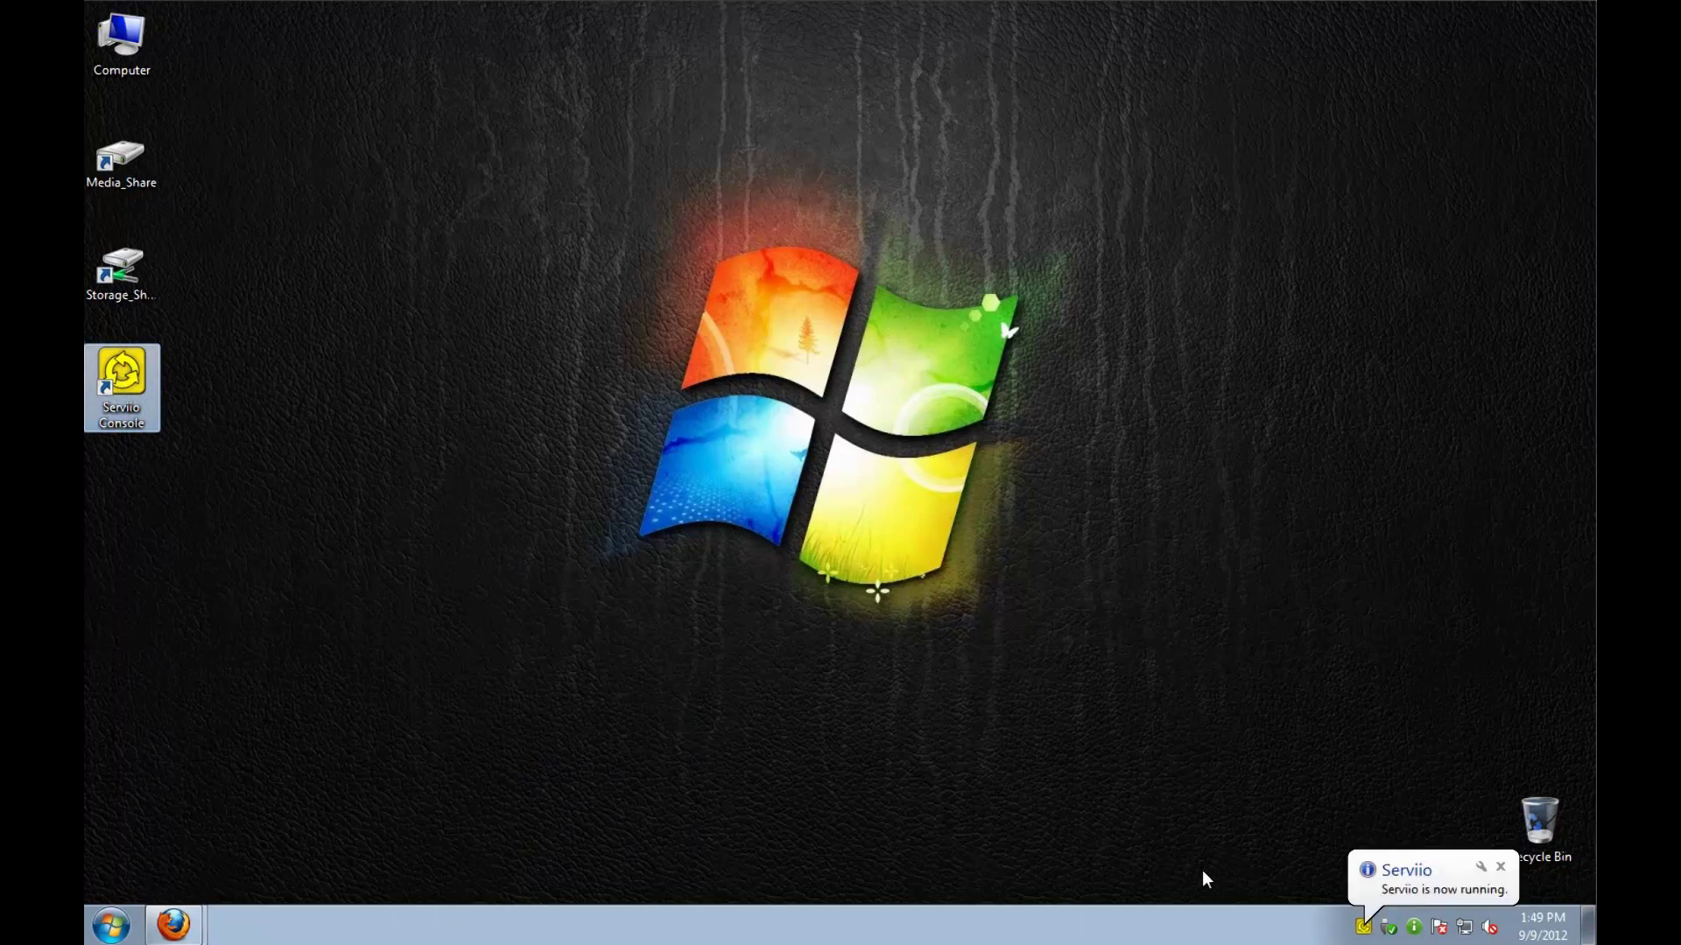
{"action": "left_click", "coordinate": [1479, 868]}
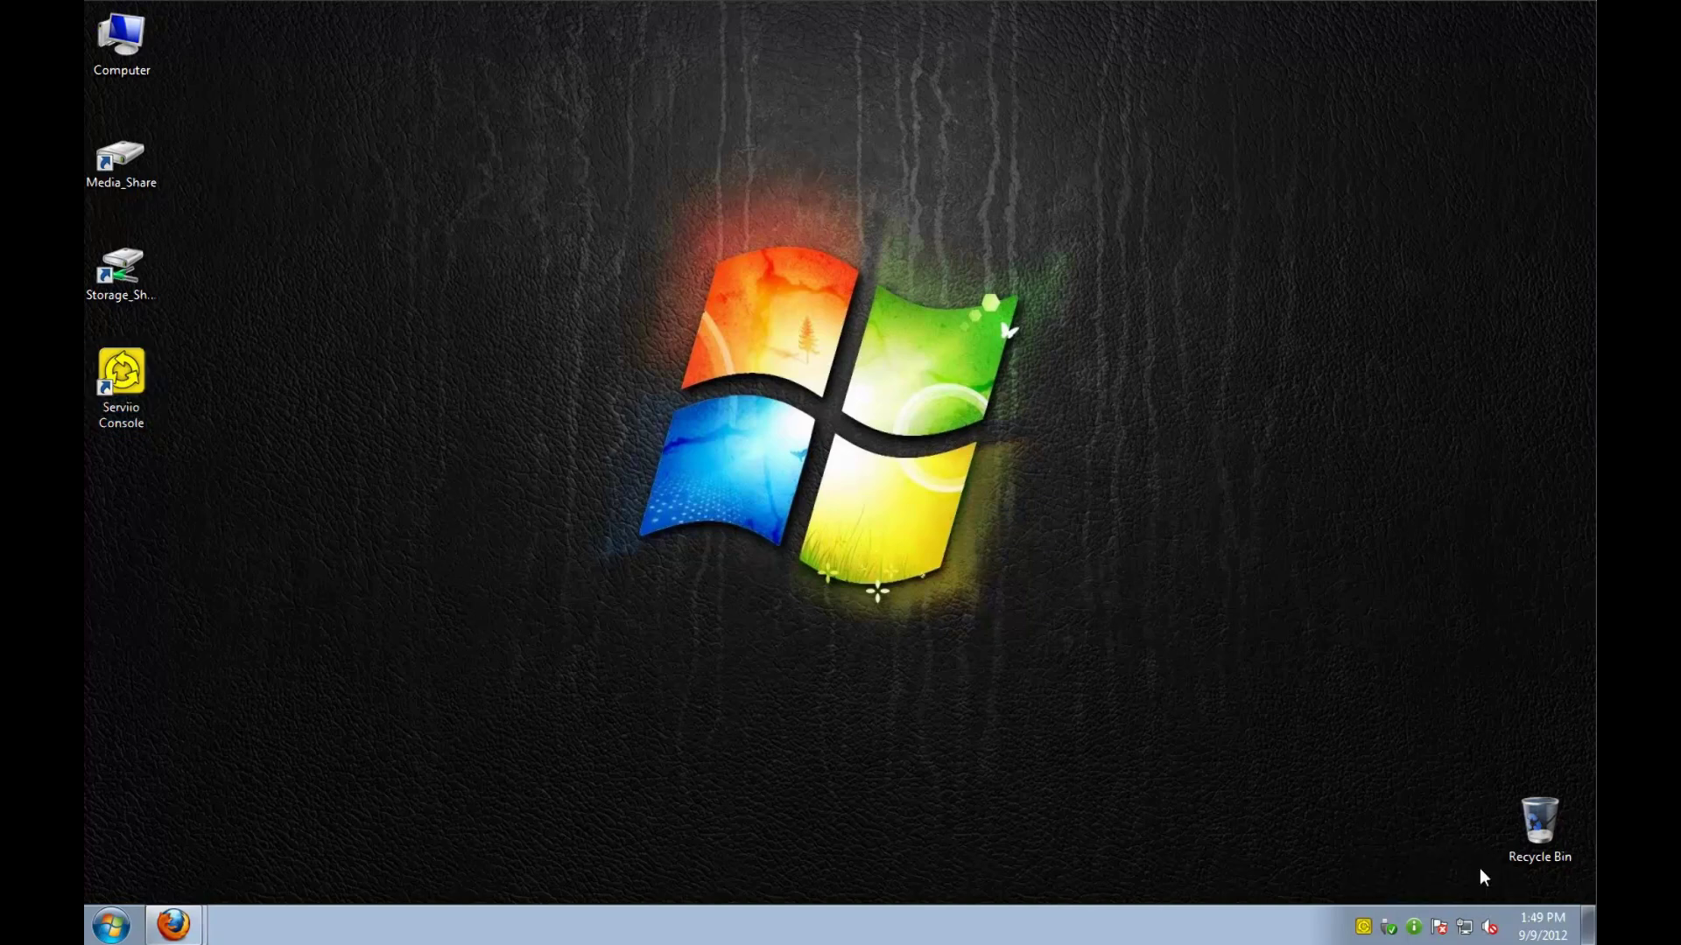
{"action": "left_click", "coordinate": [1178, 746]}
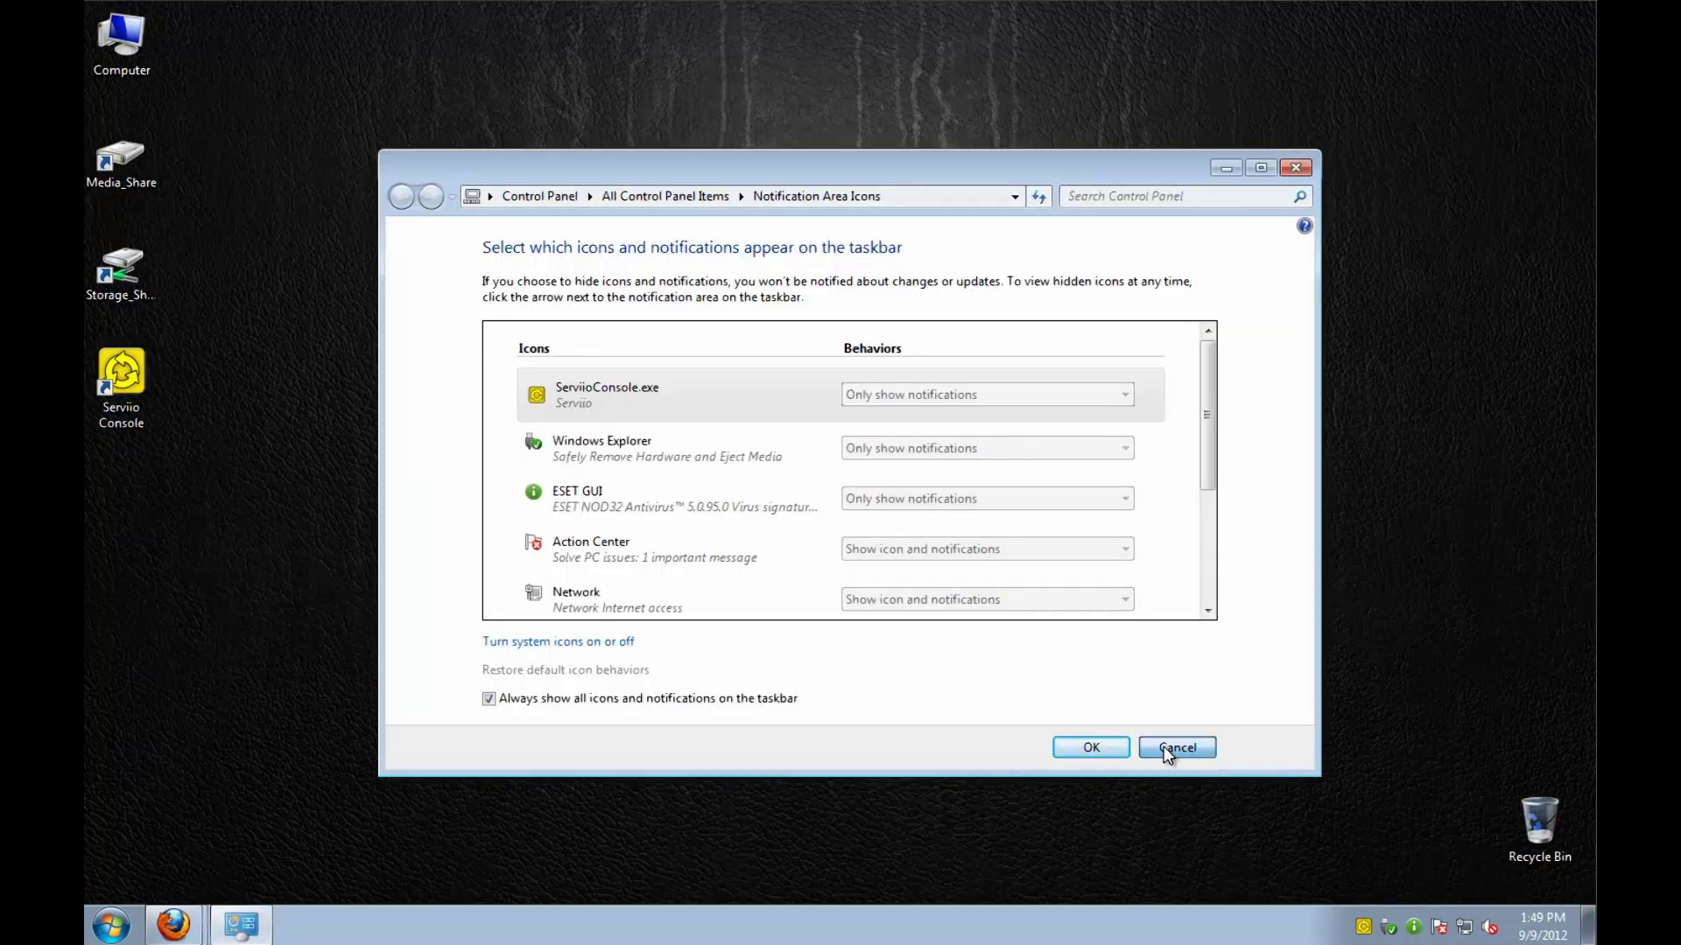
{"action": "double_click", "coordinate": [1366, 930]}
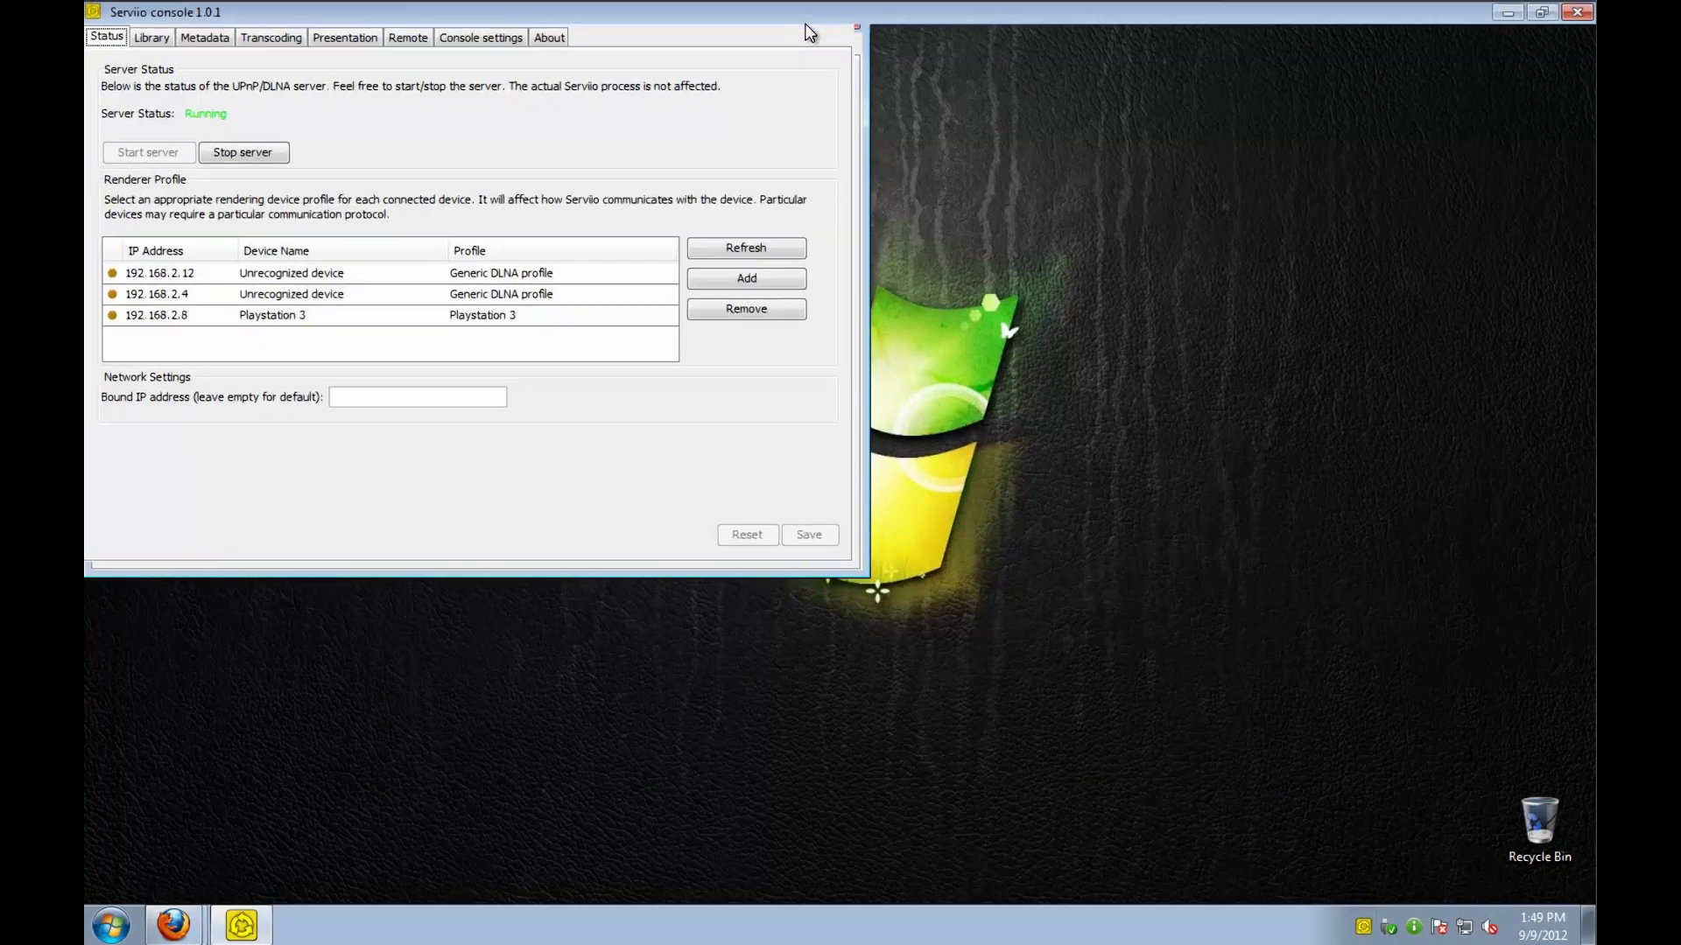
{"action": "left_click", "coordinate": [809, 20]}
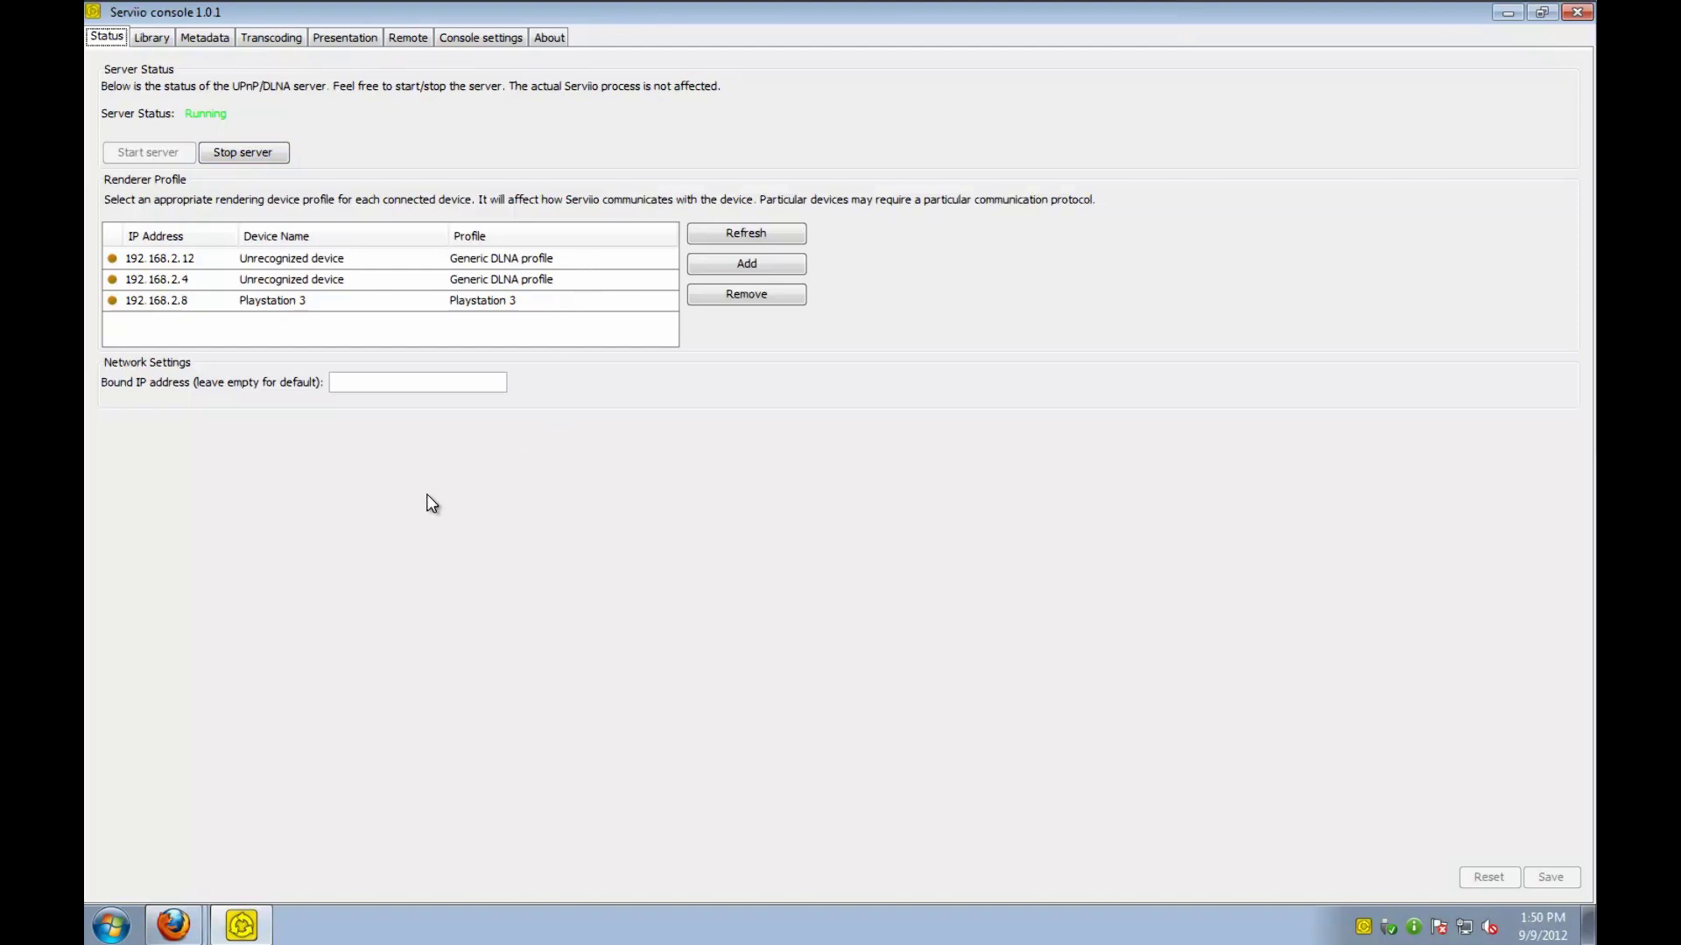
Add the local folder E:\Media_Share to the library's shared folders and enable every media type for it
{"action": "left_click", "coordinate": [163, 42]}
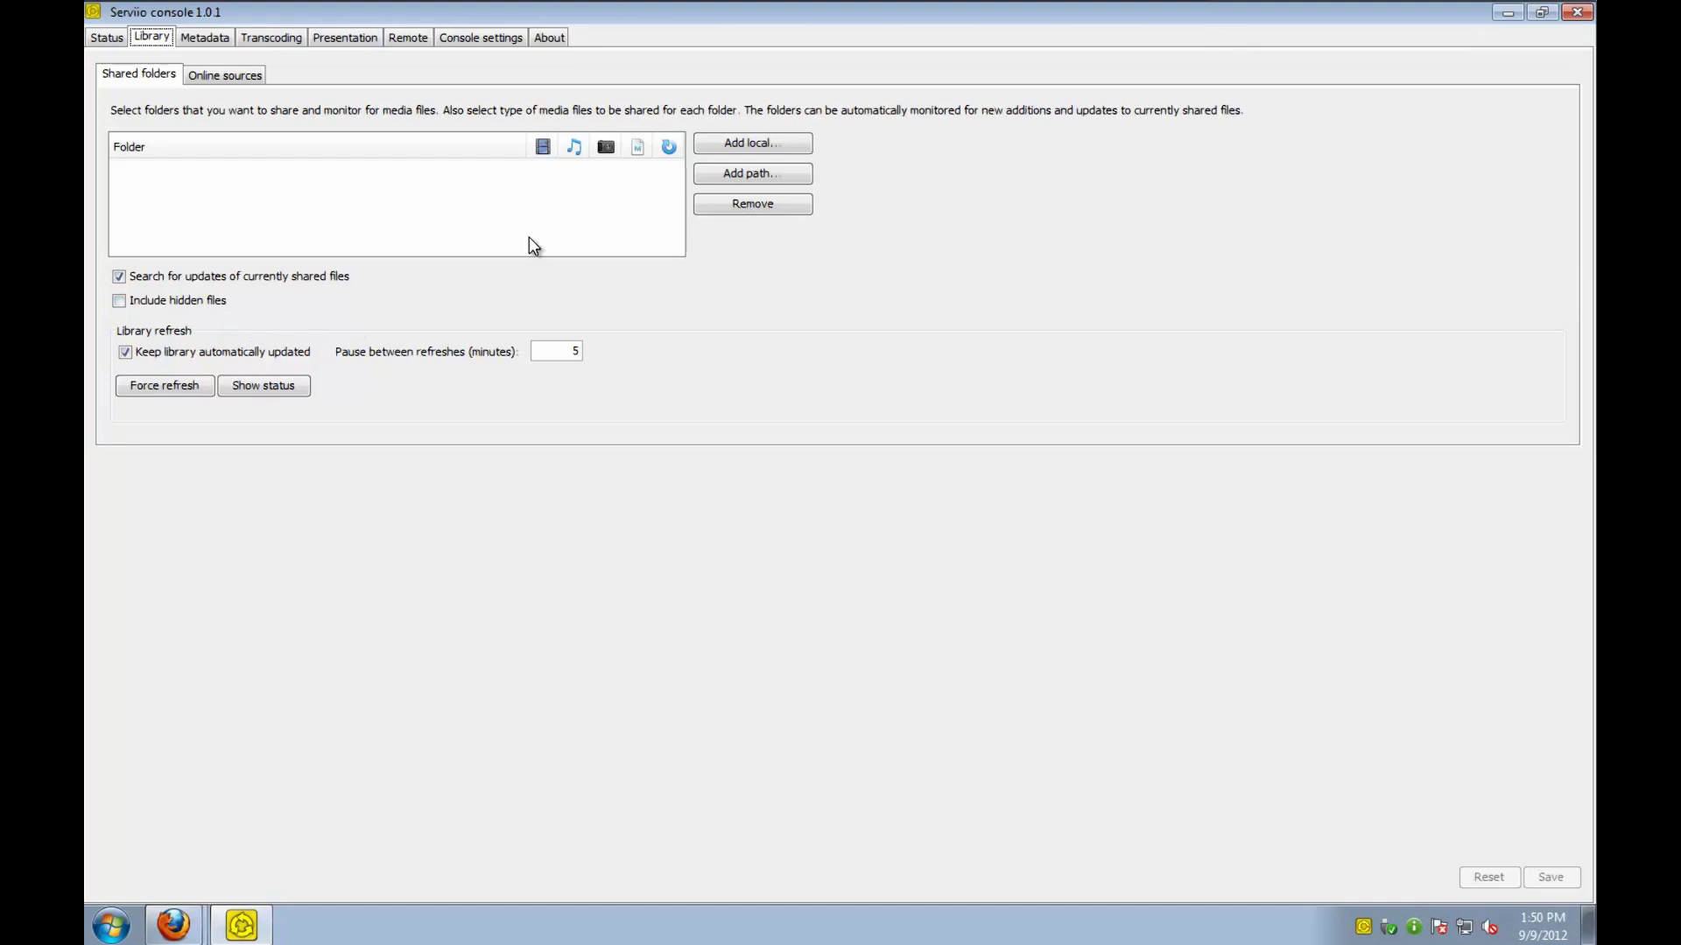
{"action": "left_click", "coordinate": [744, 142]}
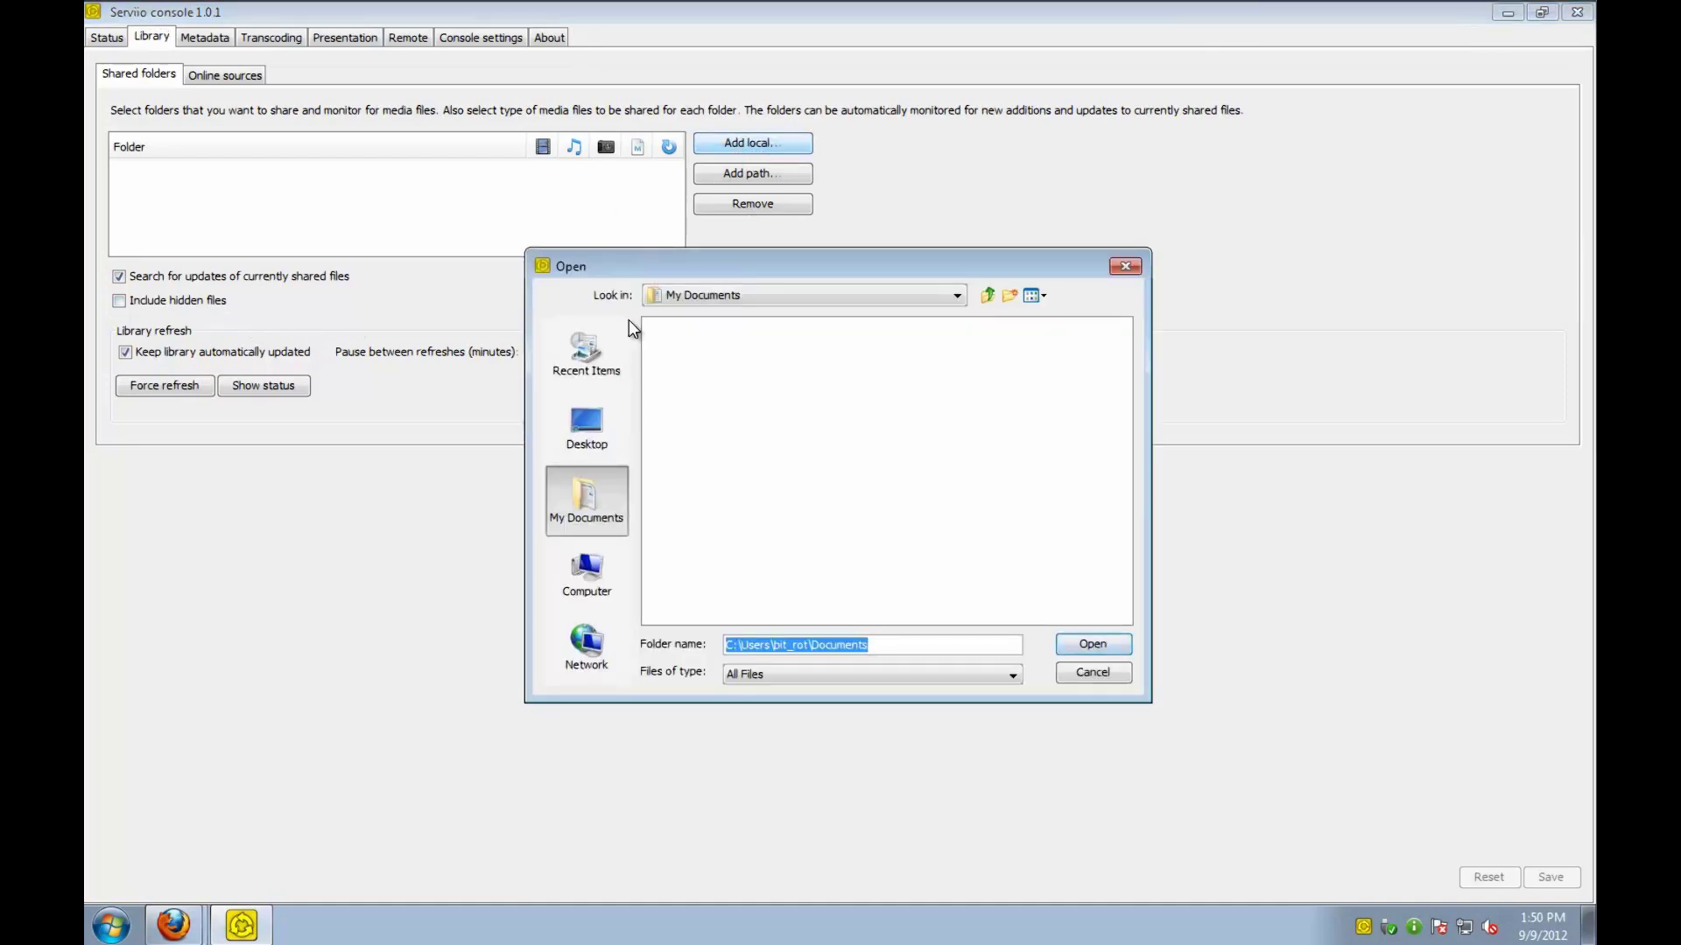
{"action": "left_click", "coordinate": [581, 438]}
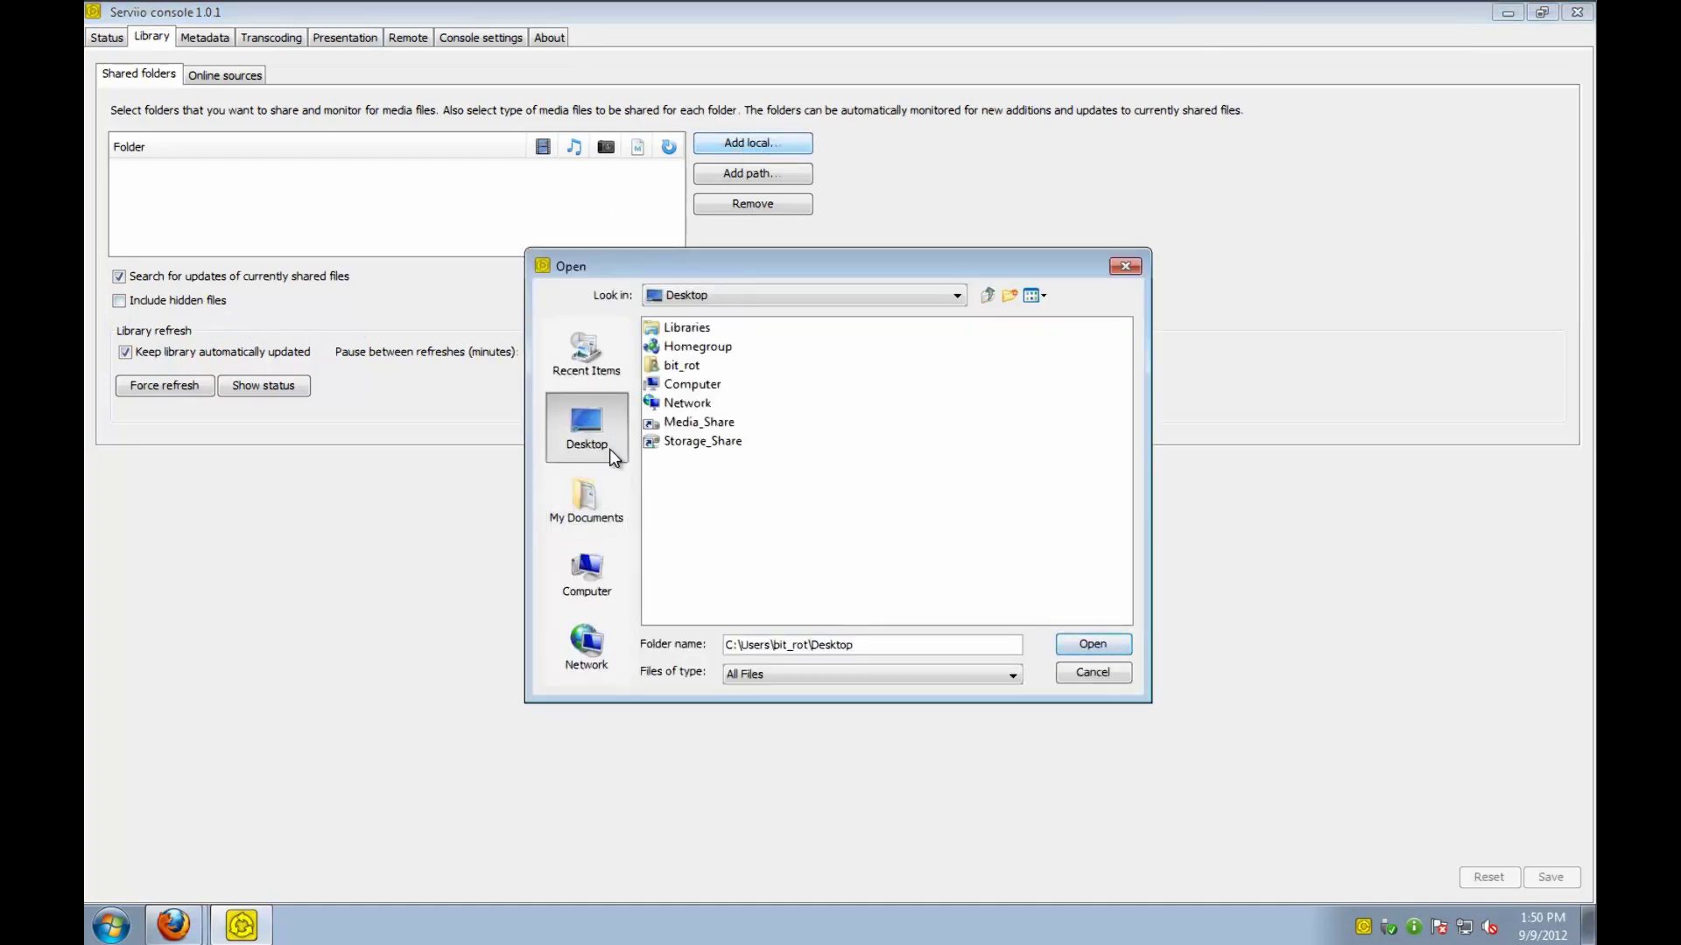
{"action": "left_click", "coordinate": [588, 573]}
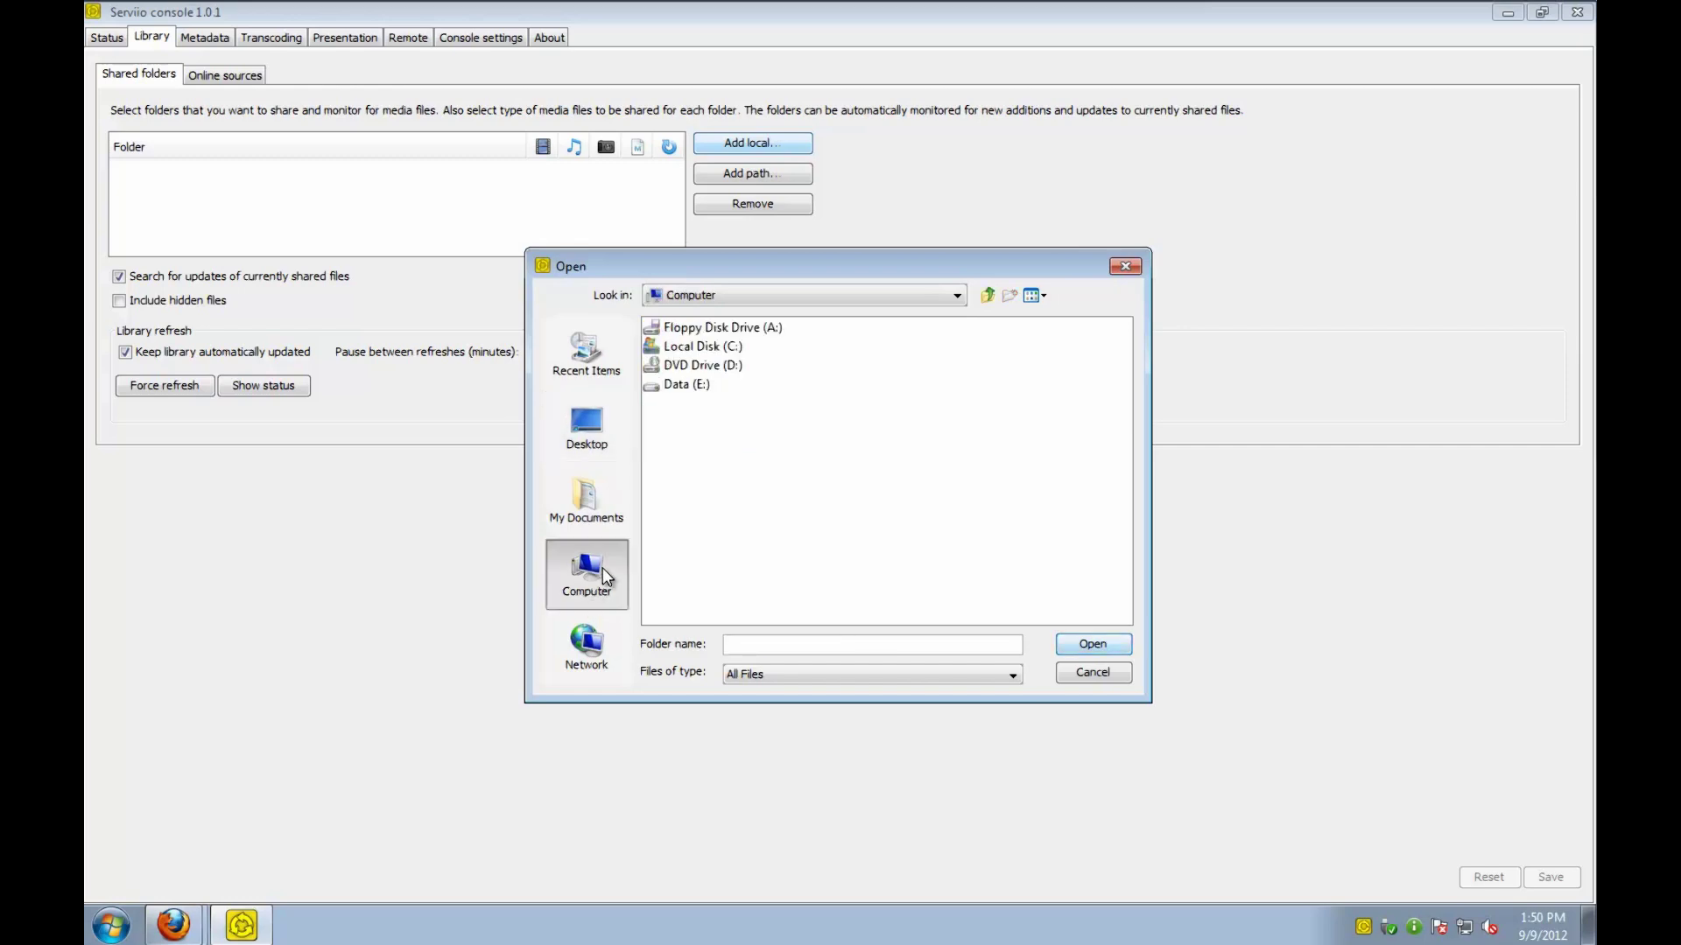
{"action": "double_click", "coordinate": [676, 385]}
{"action": "left_click", "coordinate": [688, 328]}
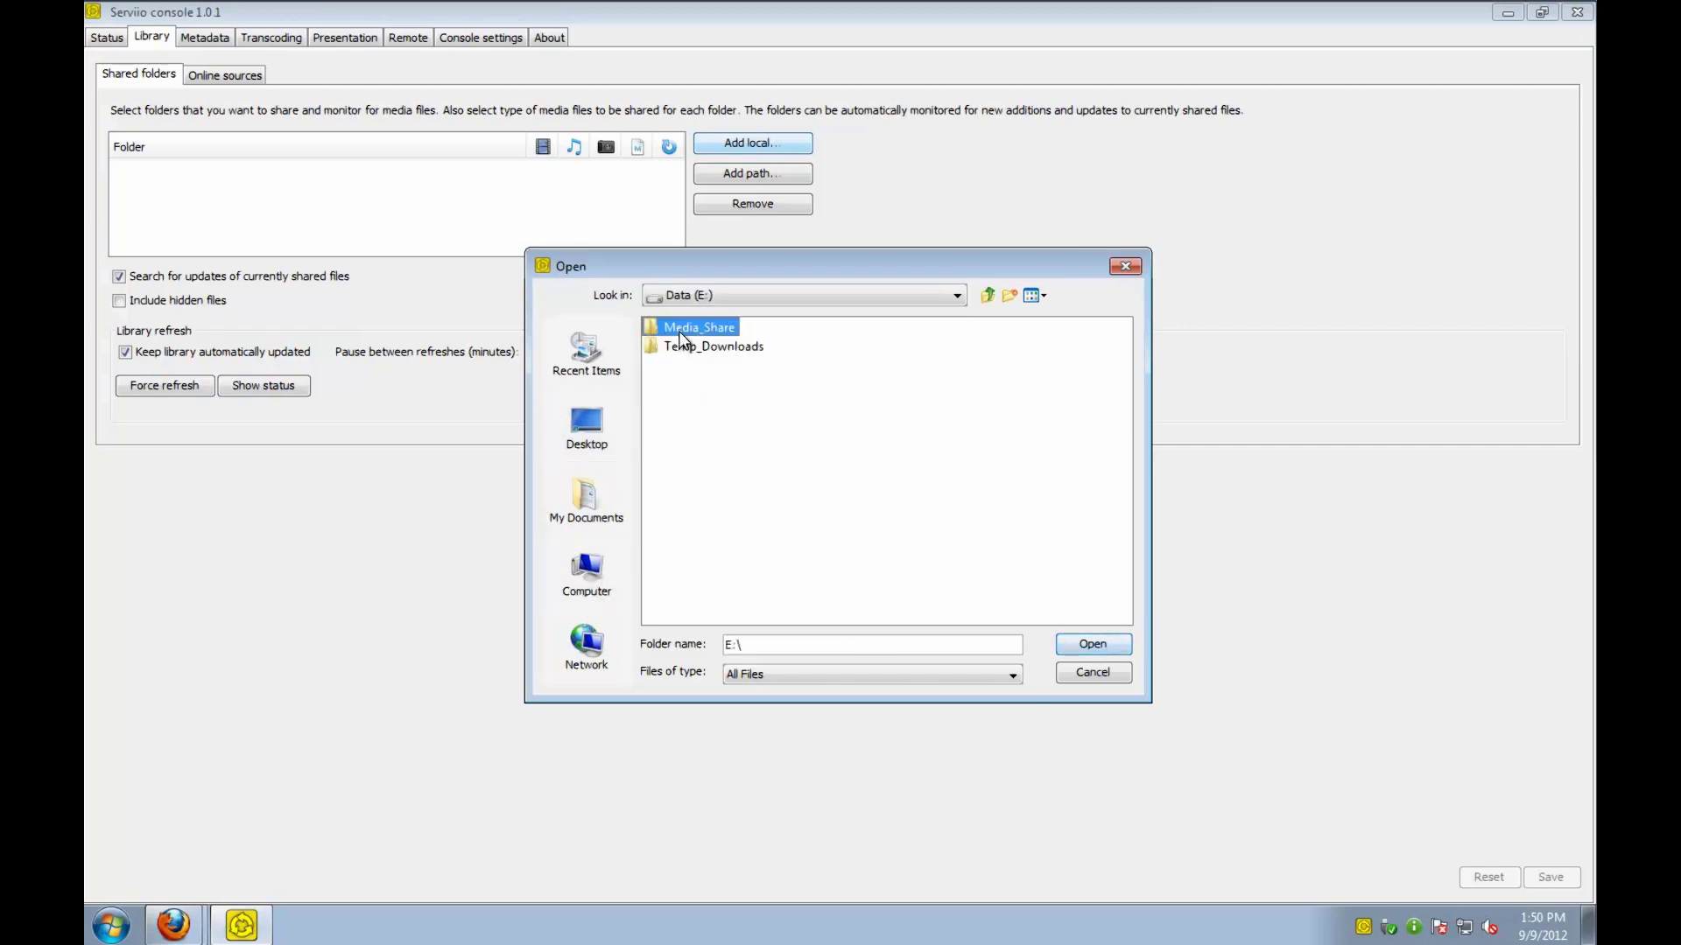
{"action": "left_click", "coordinate": [1092, 644]}
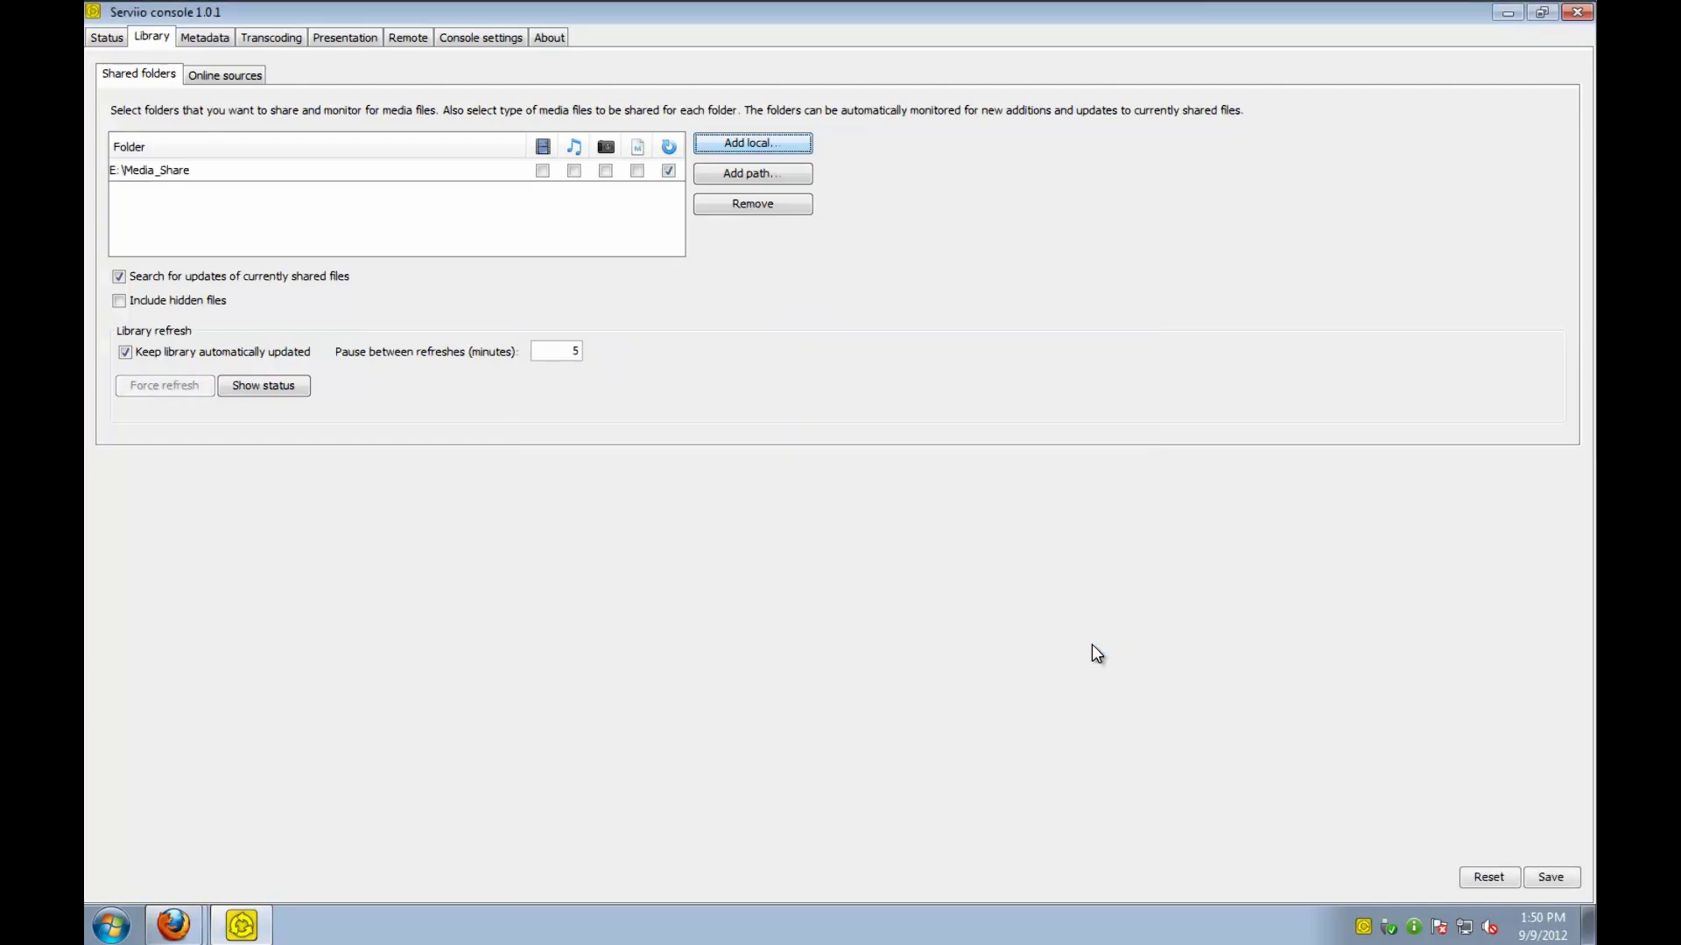
{"action": "left_click", "coordinate": [541, 171]}
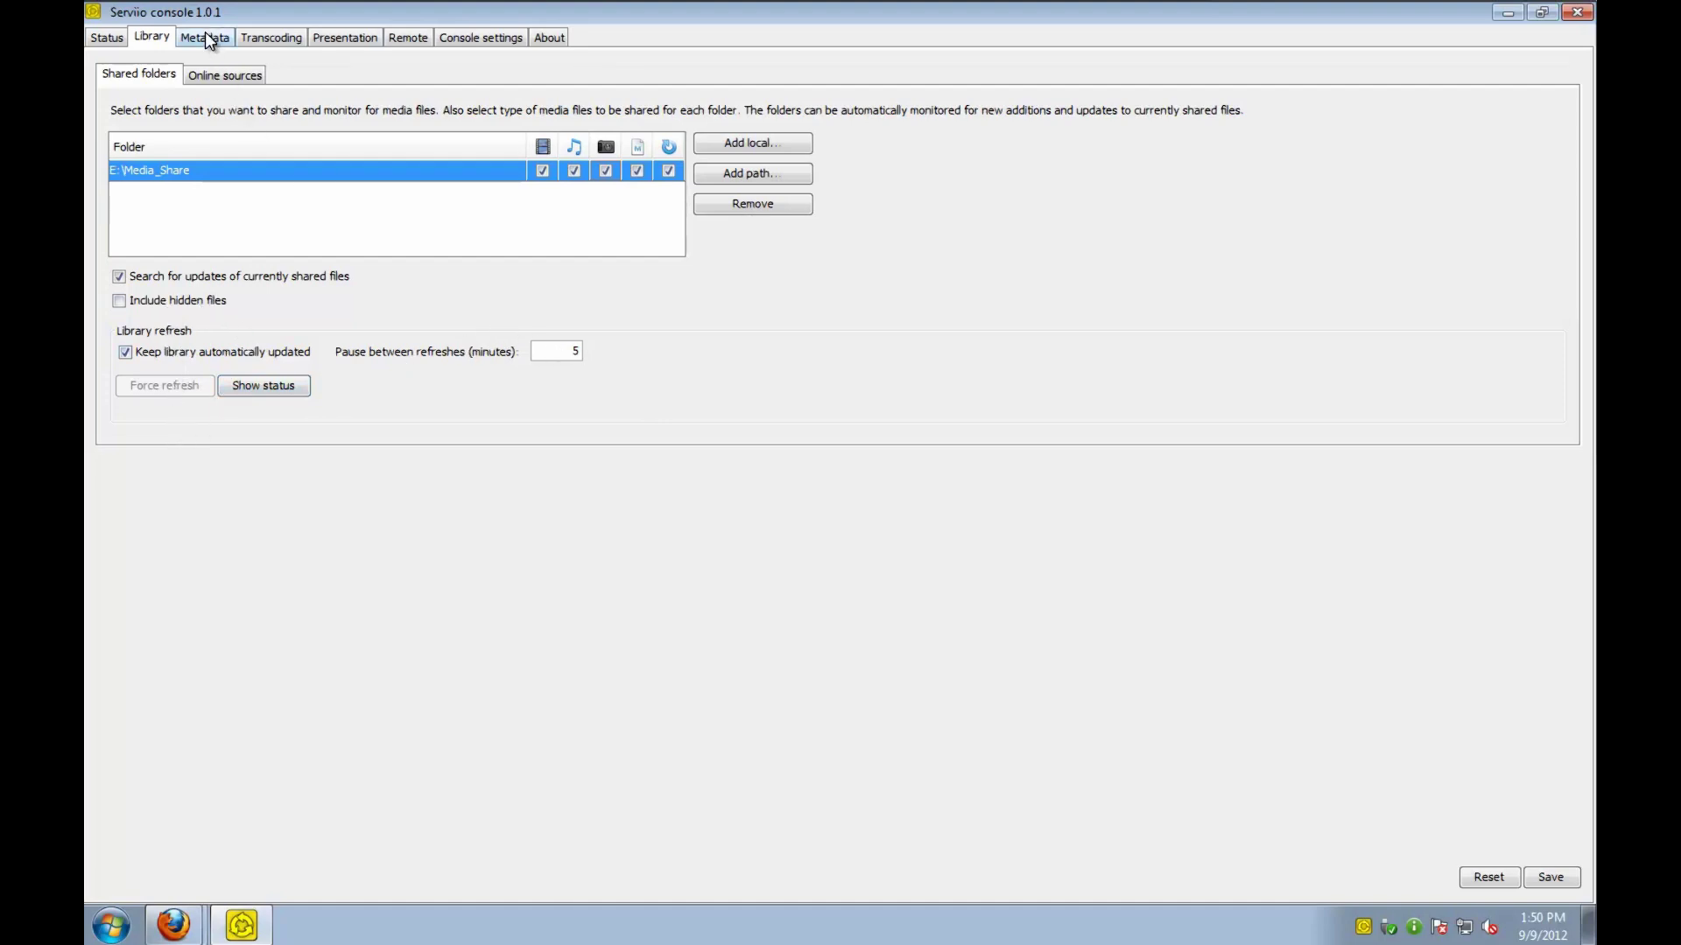
Review the library's online sources settings and return to the shared folders
{"action": "left_click", "coordinate": [220, 74]}
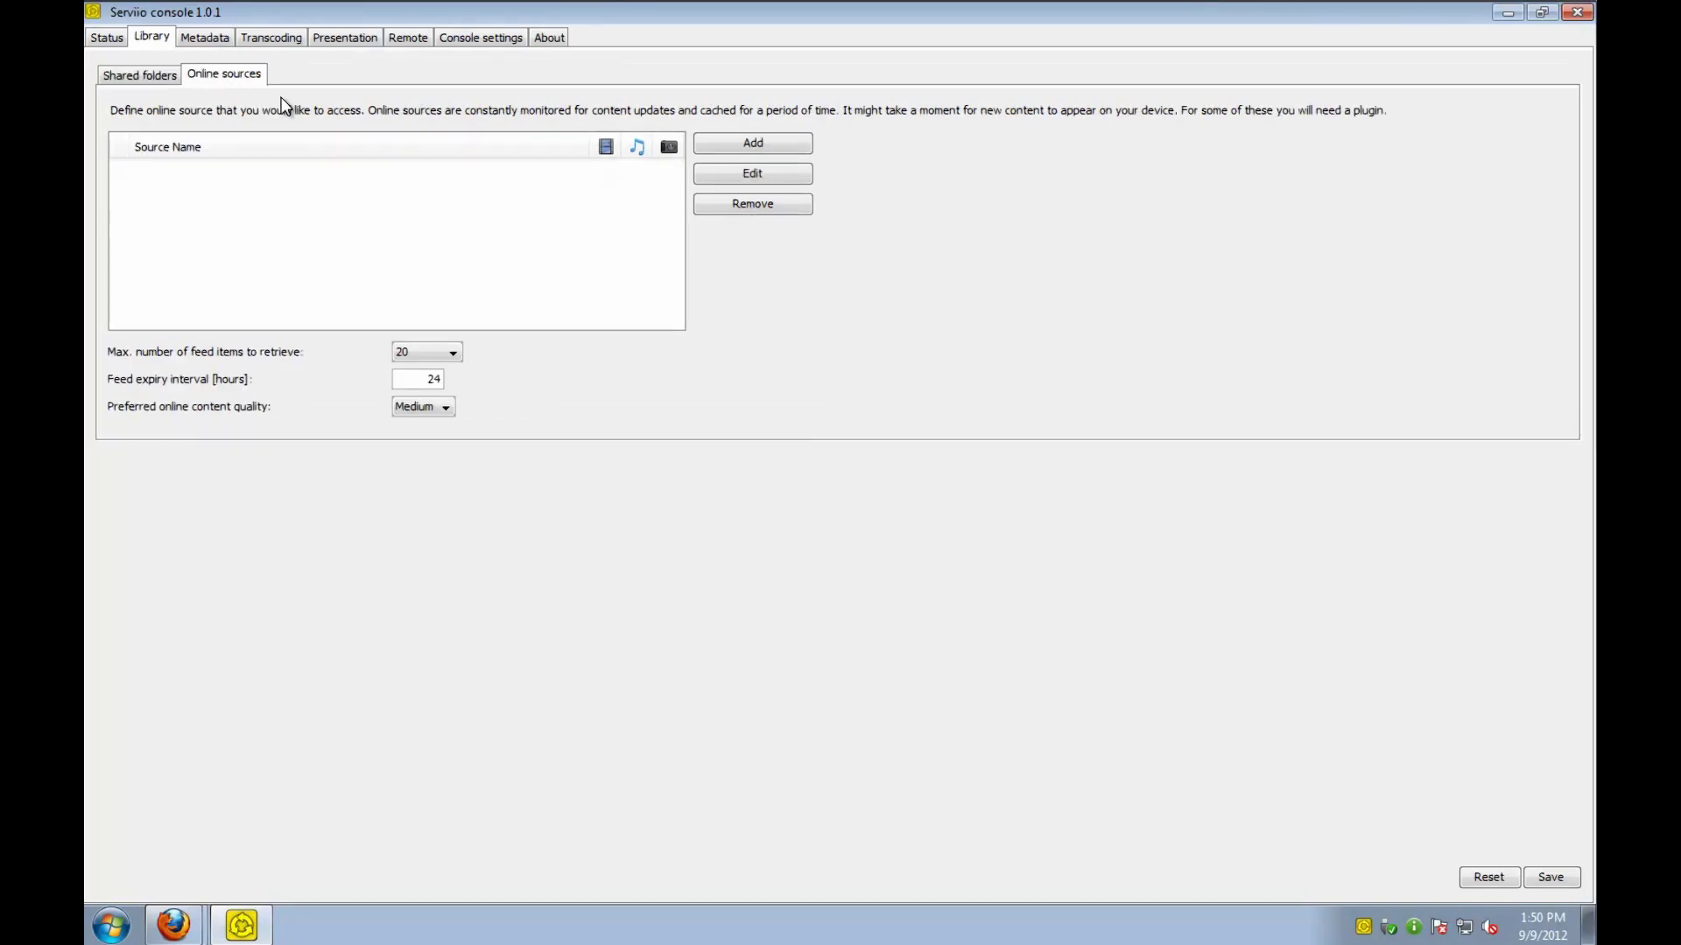
{"action": "left_click", "coordinate": [147, 74]}
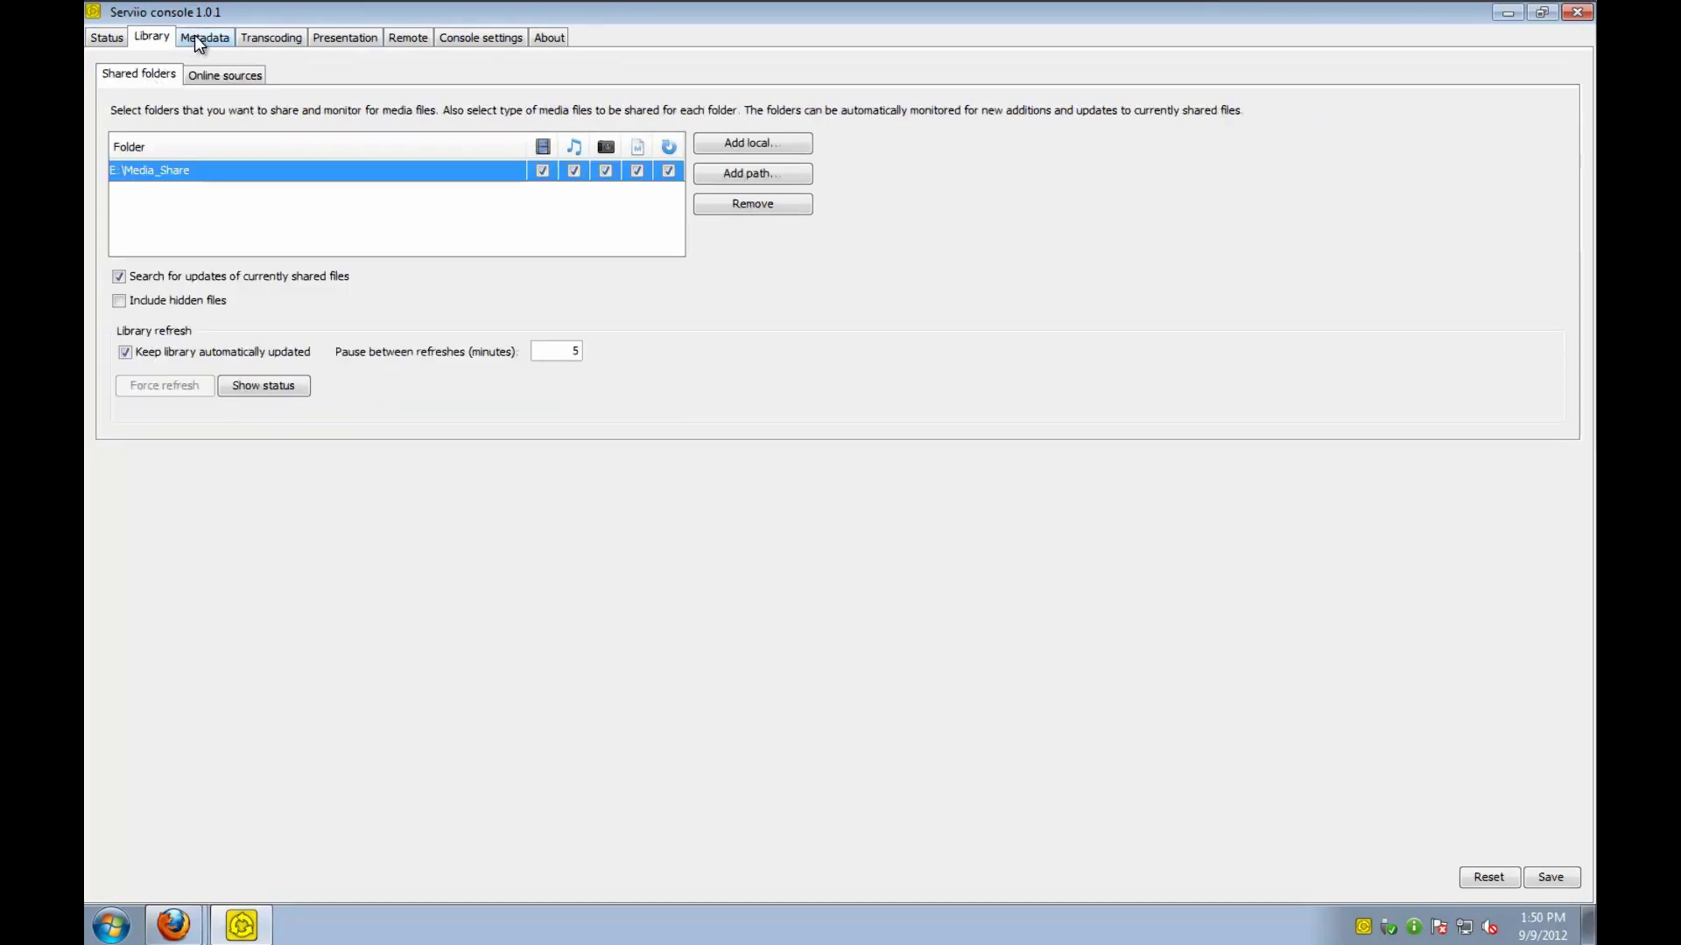
Turn off the local DVD cover lookup for videos, choose No descriptive metadata, enable Use original title, and save the metadata settings
{"action": "left_click", "coordinate": [195, 39]}
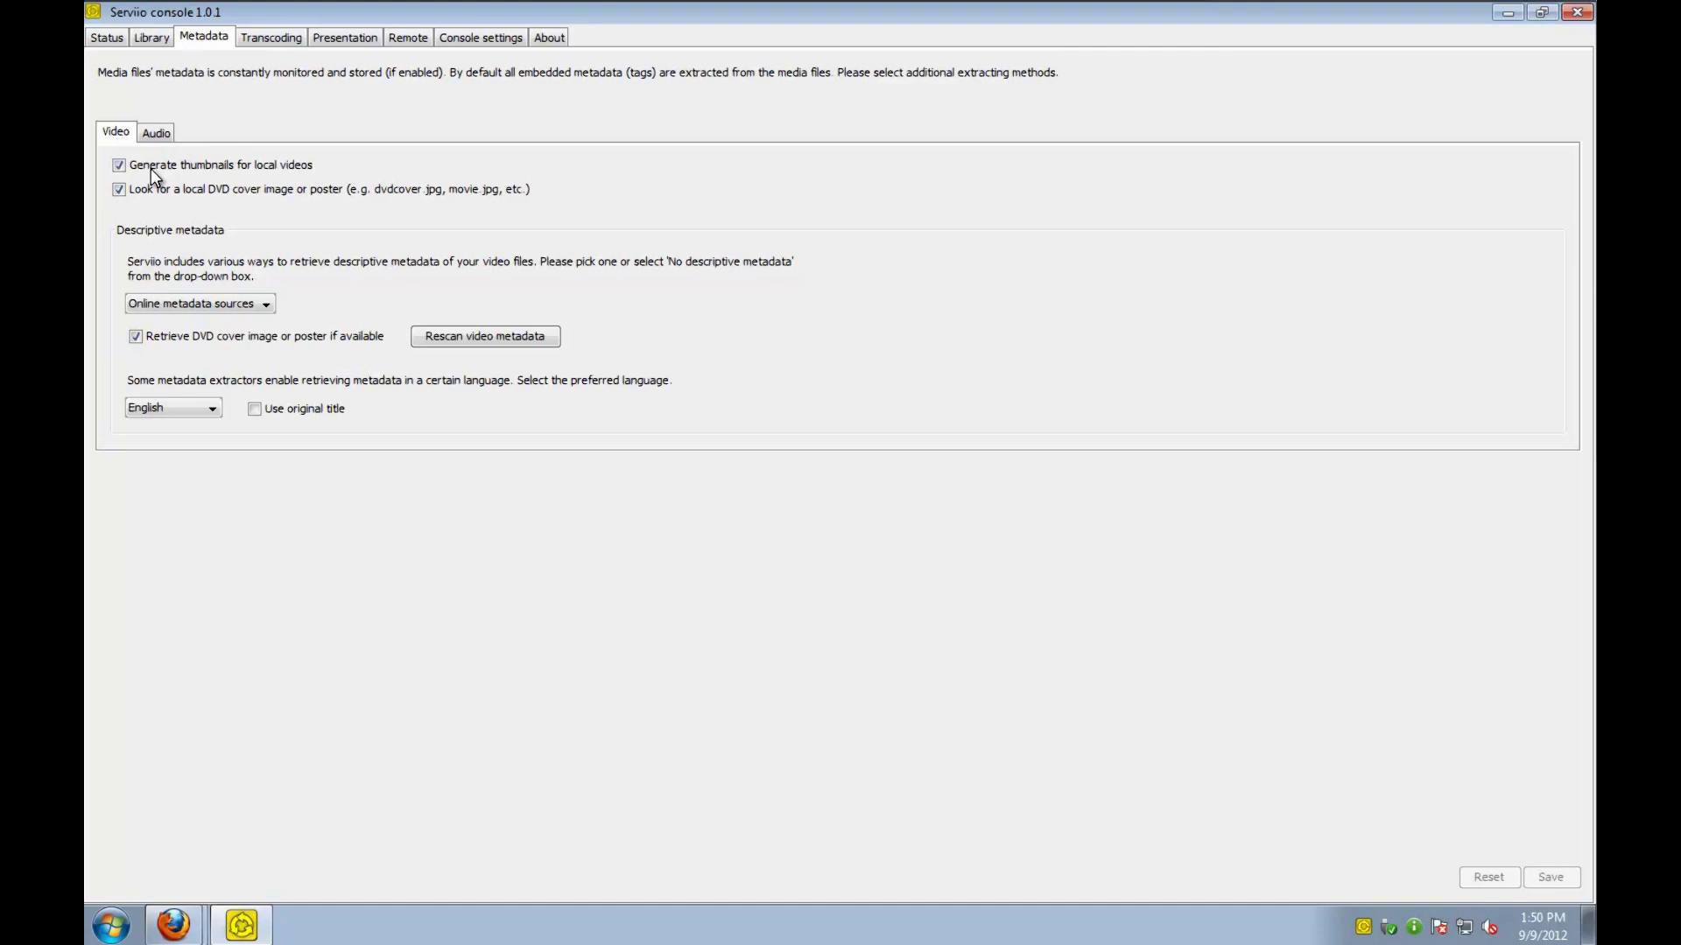
{"action": "left_click", "coordinate": [119, 190]}
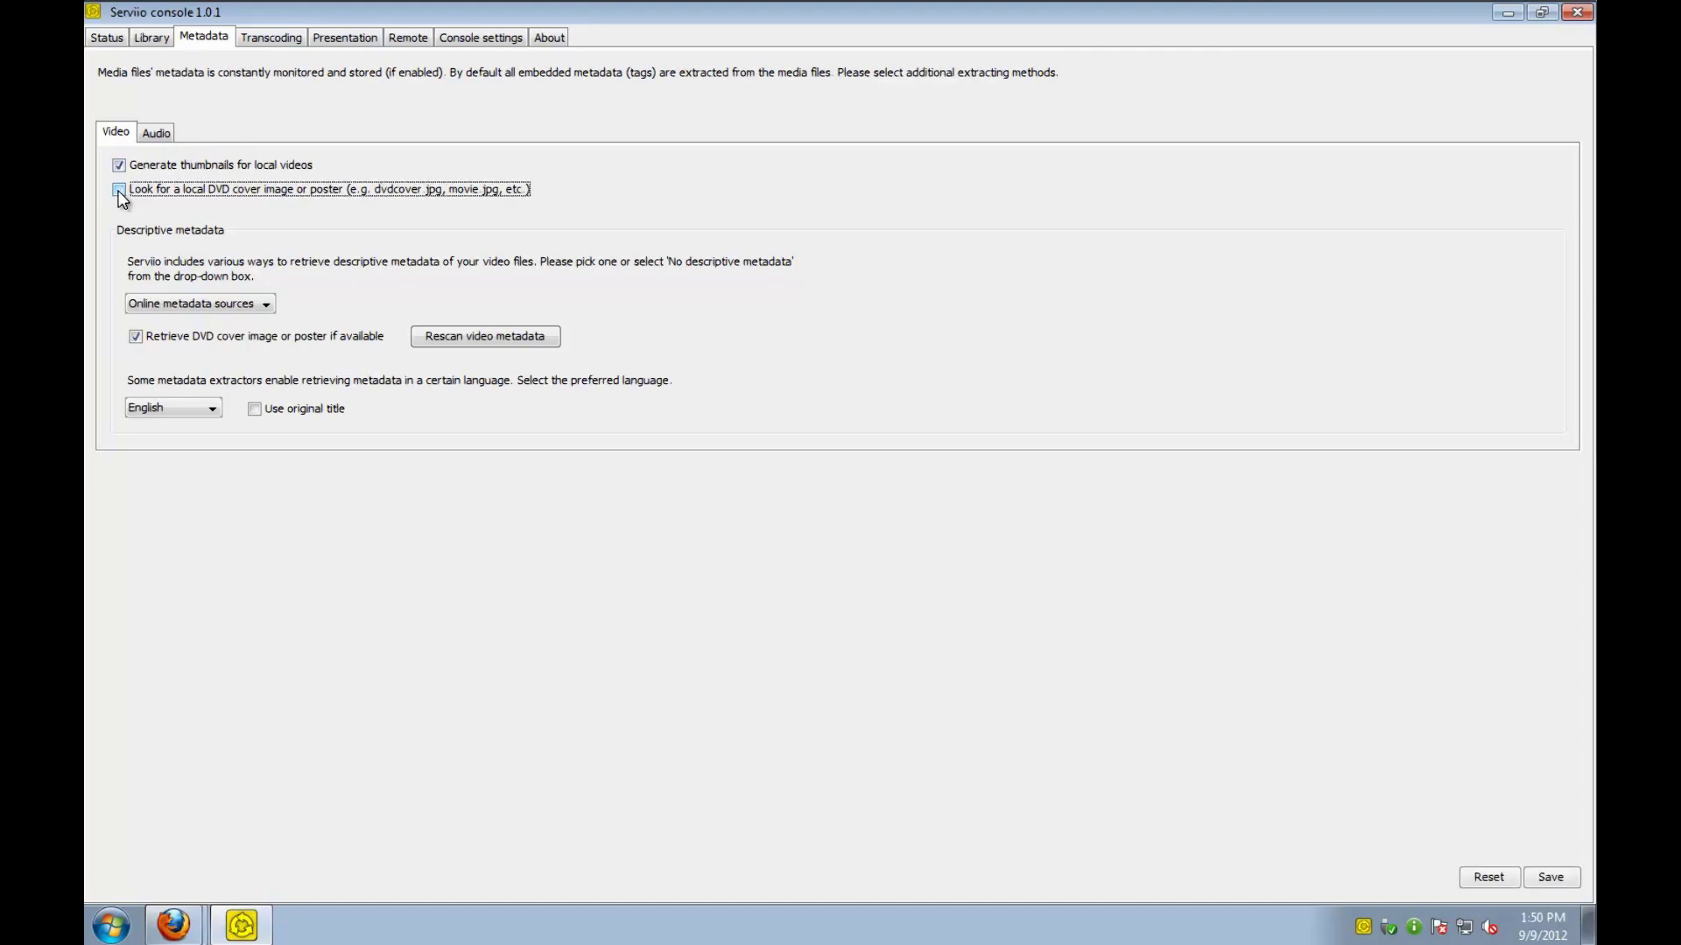
{"action": "left_click", "coordinate": [156, 305]}
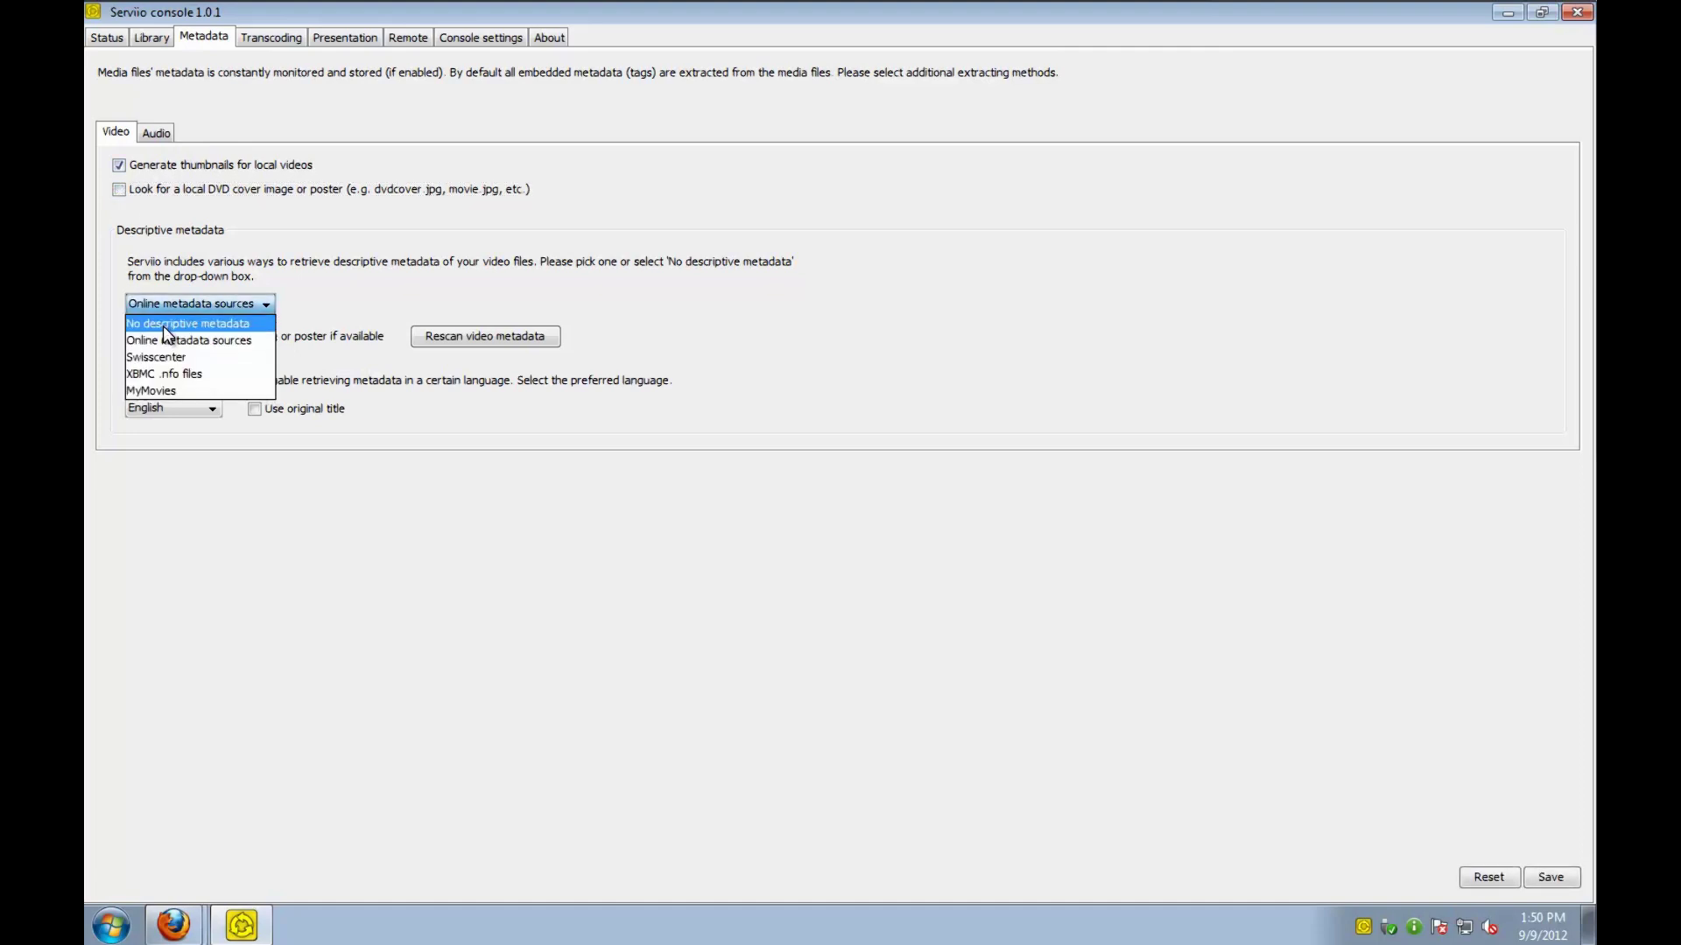
{"action": "left_click", "coordinate": [163, 325]}
{"action": "left_click", "coordinate": [256, 410]}
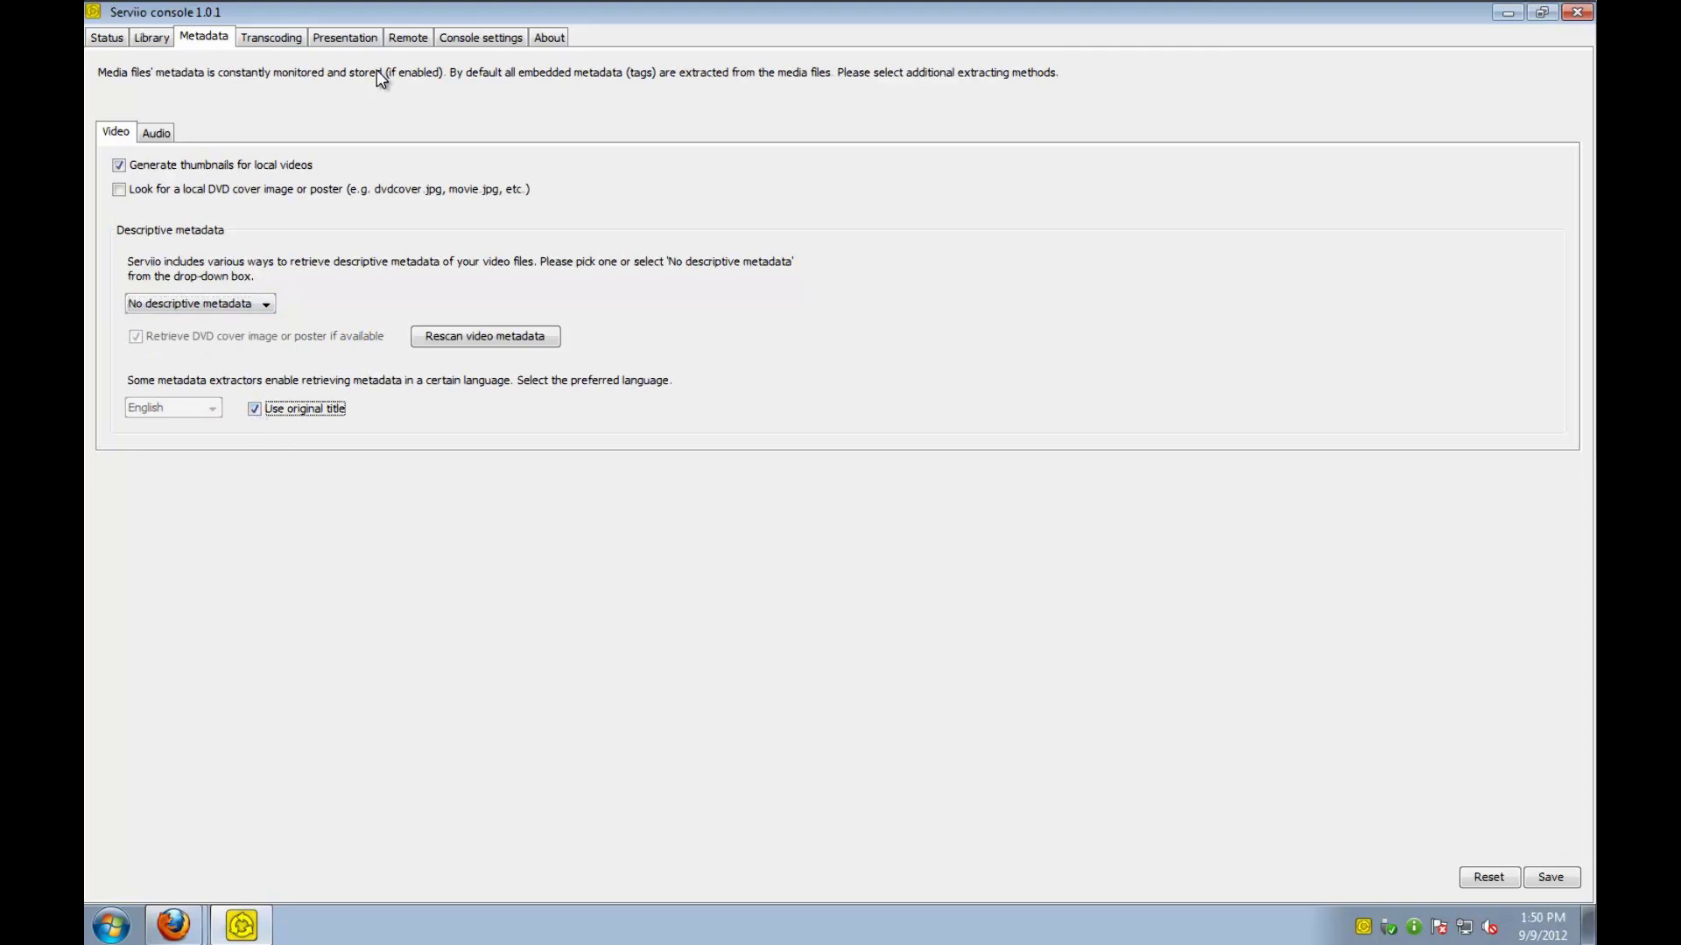
{"action": "left_click", "coordinate": [1548, 877]}
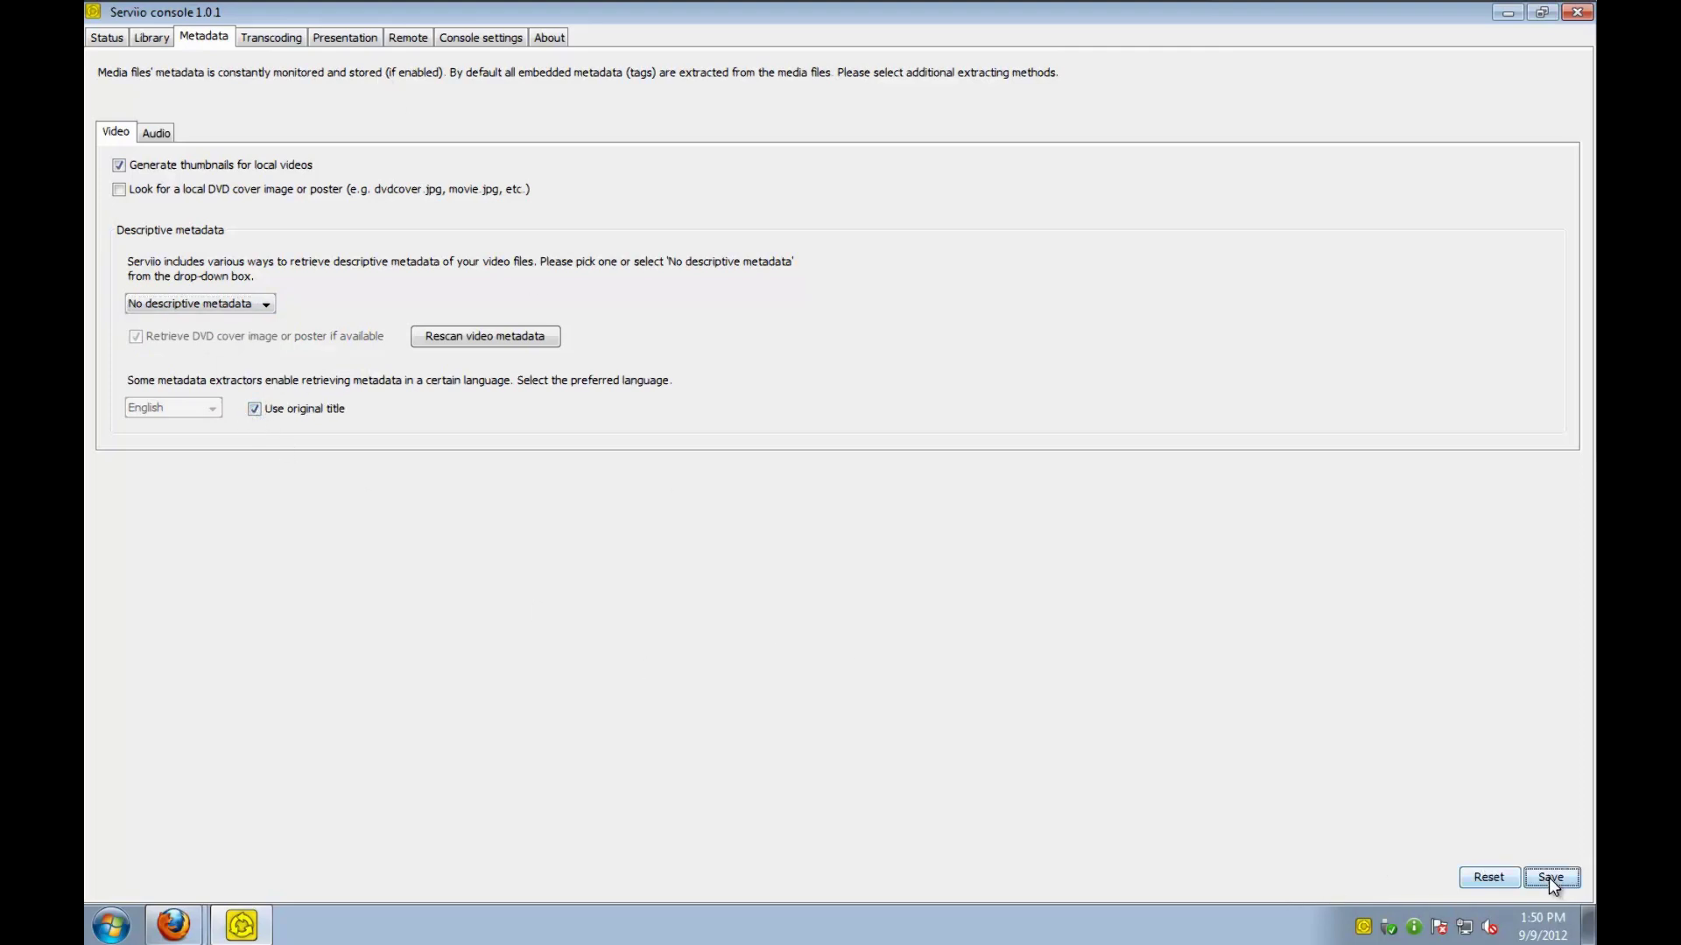
Review the transcoding settings and the visibility choices for the Audio category in the presentation settings
{"action": "left_click", "coordinate": [259, 41]}
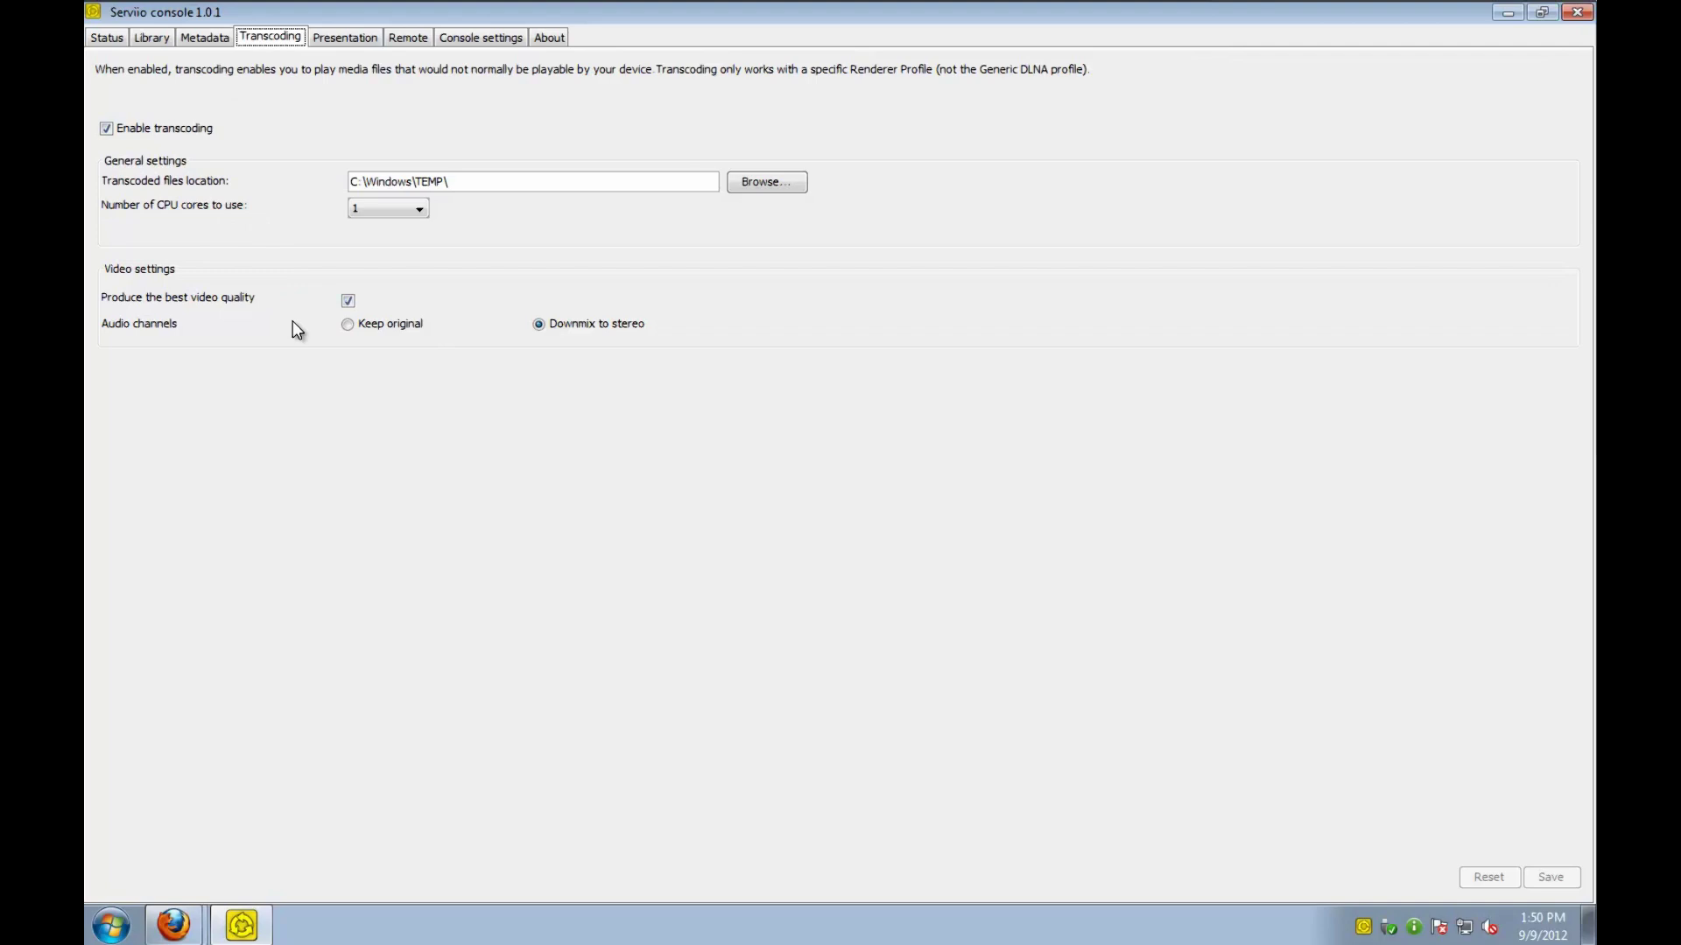
{"action": "left_click", "coordinate": [330, 35]}
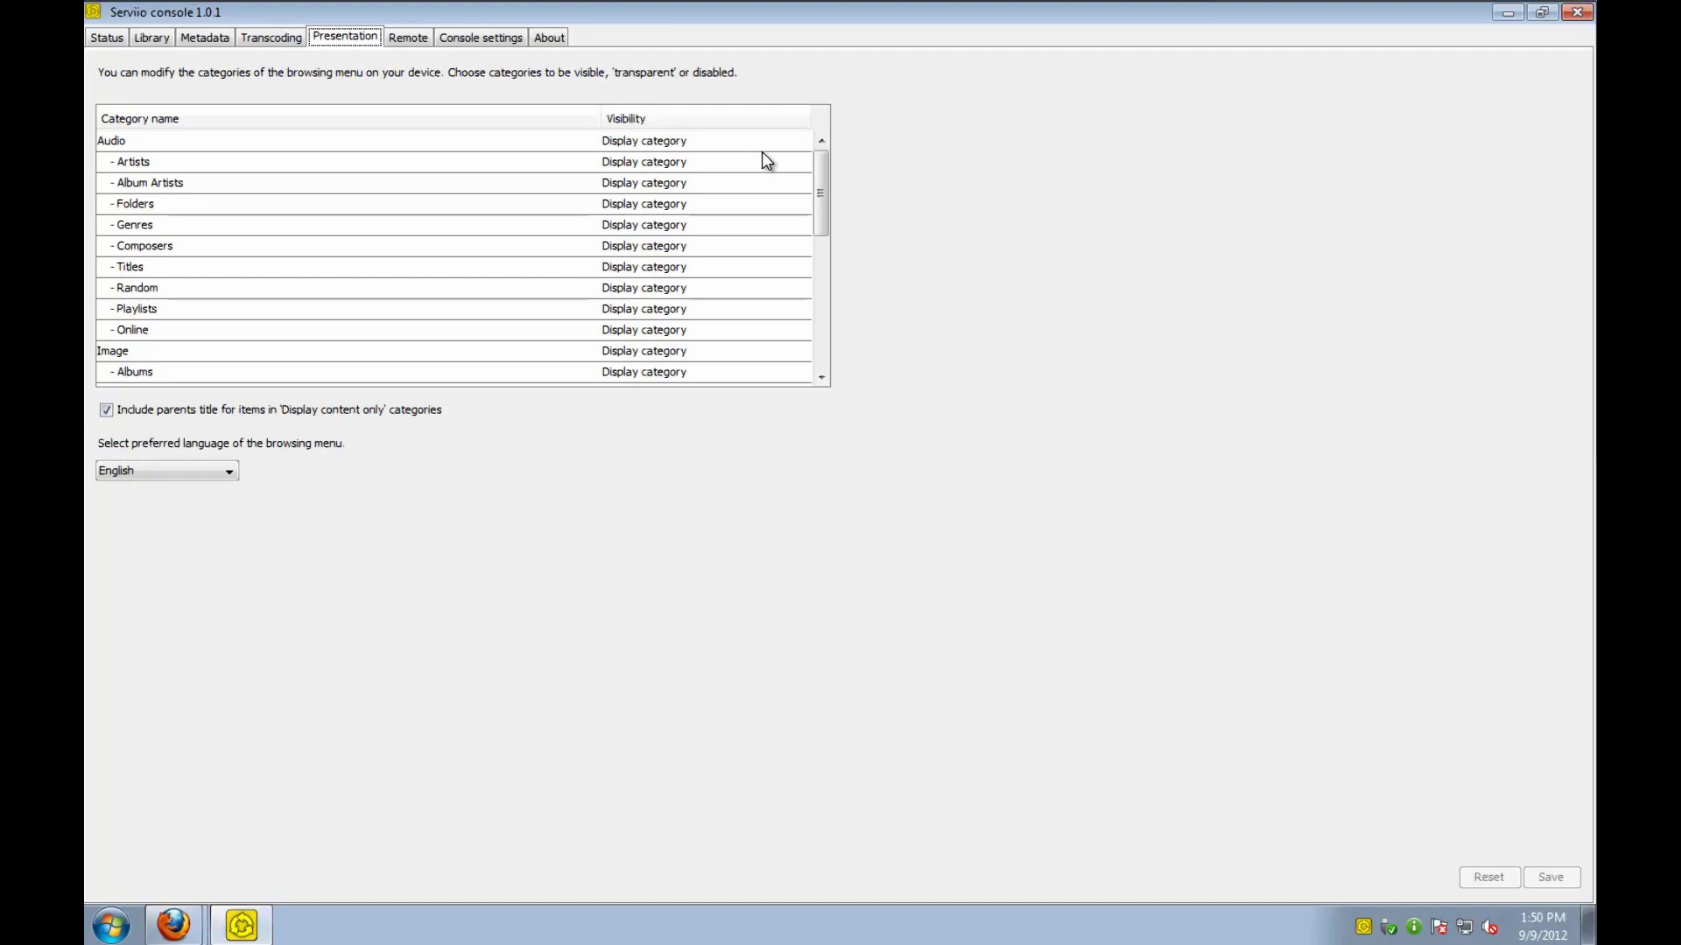
{"action": "left_click", "coordinate": [730, 146]}
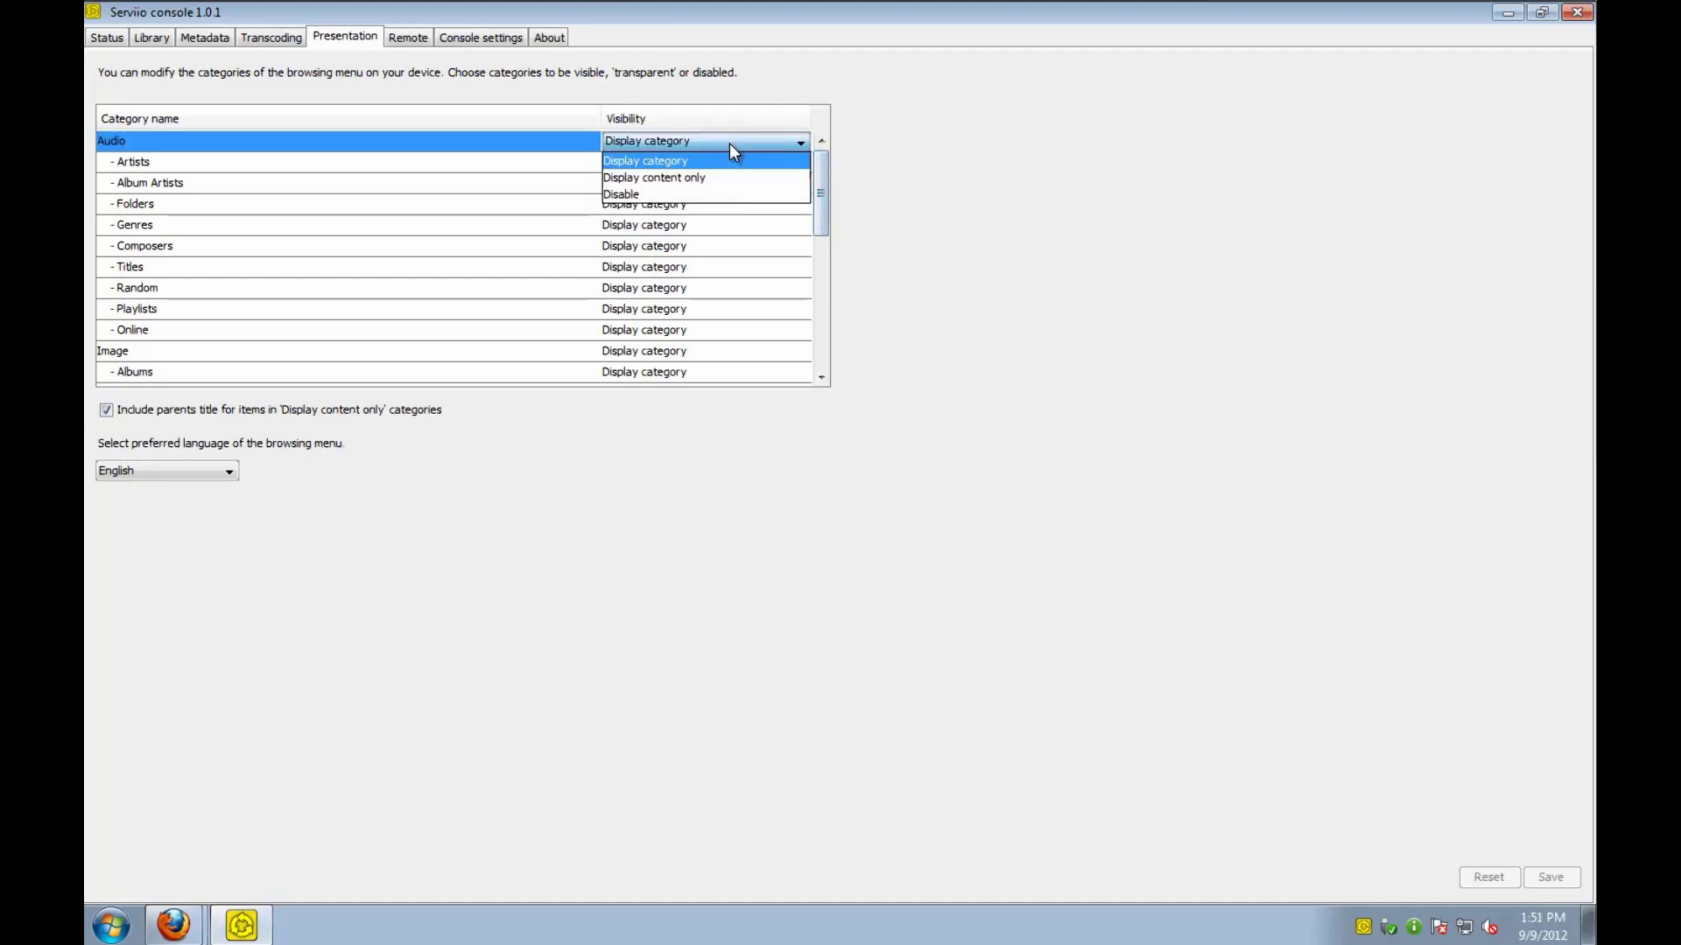
{"action": "left_click", "coordinate": [731, 145]}
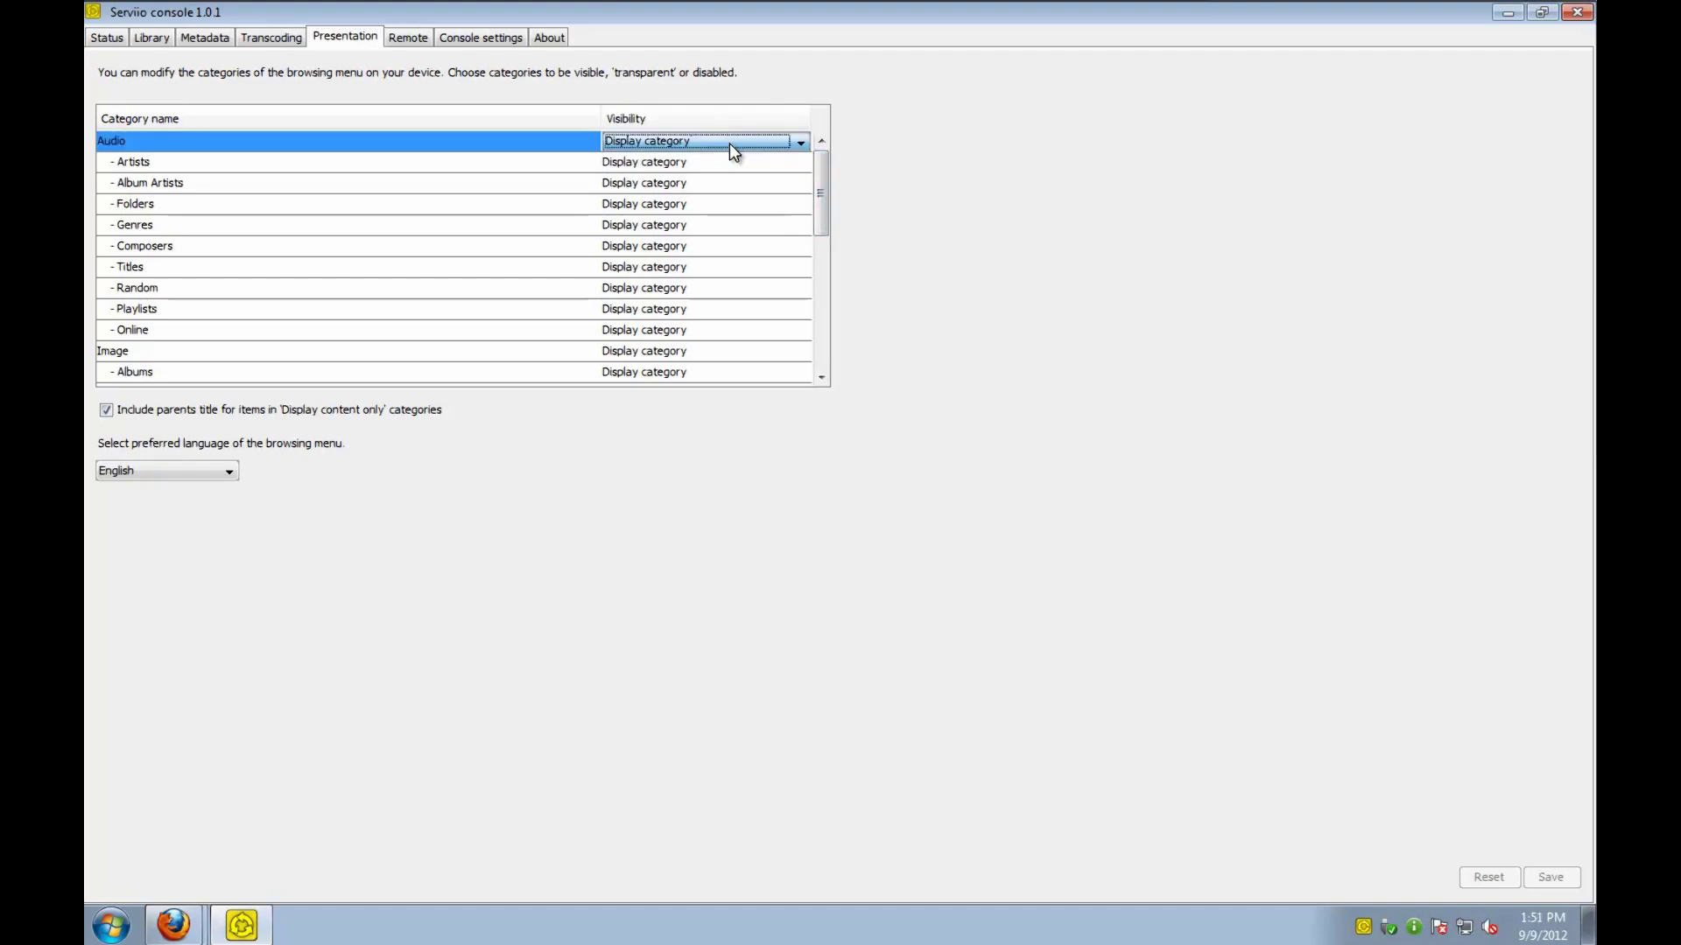
Set the visibility of Artists and Album Artists under the Audio category to Disable
{"action": "left_click", "coordinate": [692, 166]}
{"action": "left_click", "coordinate": [690, 164]}
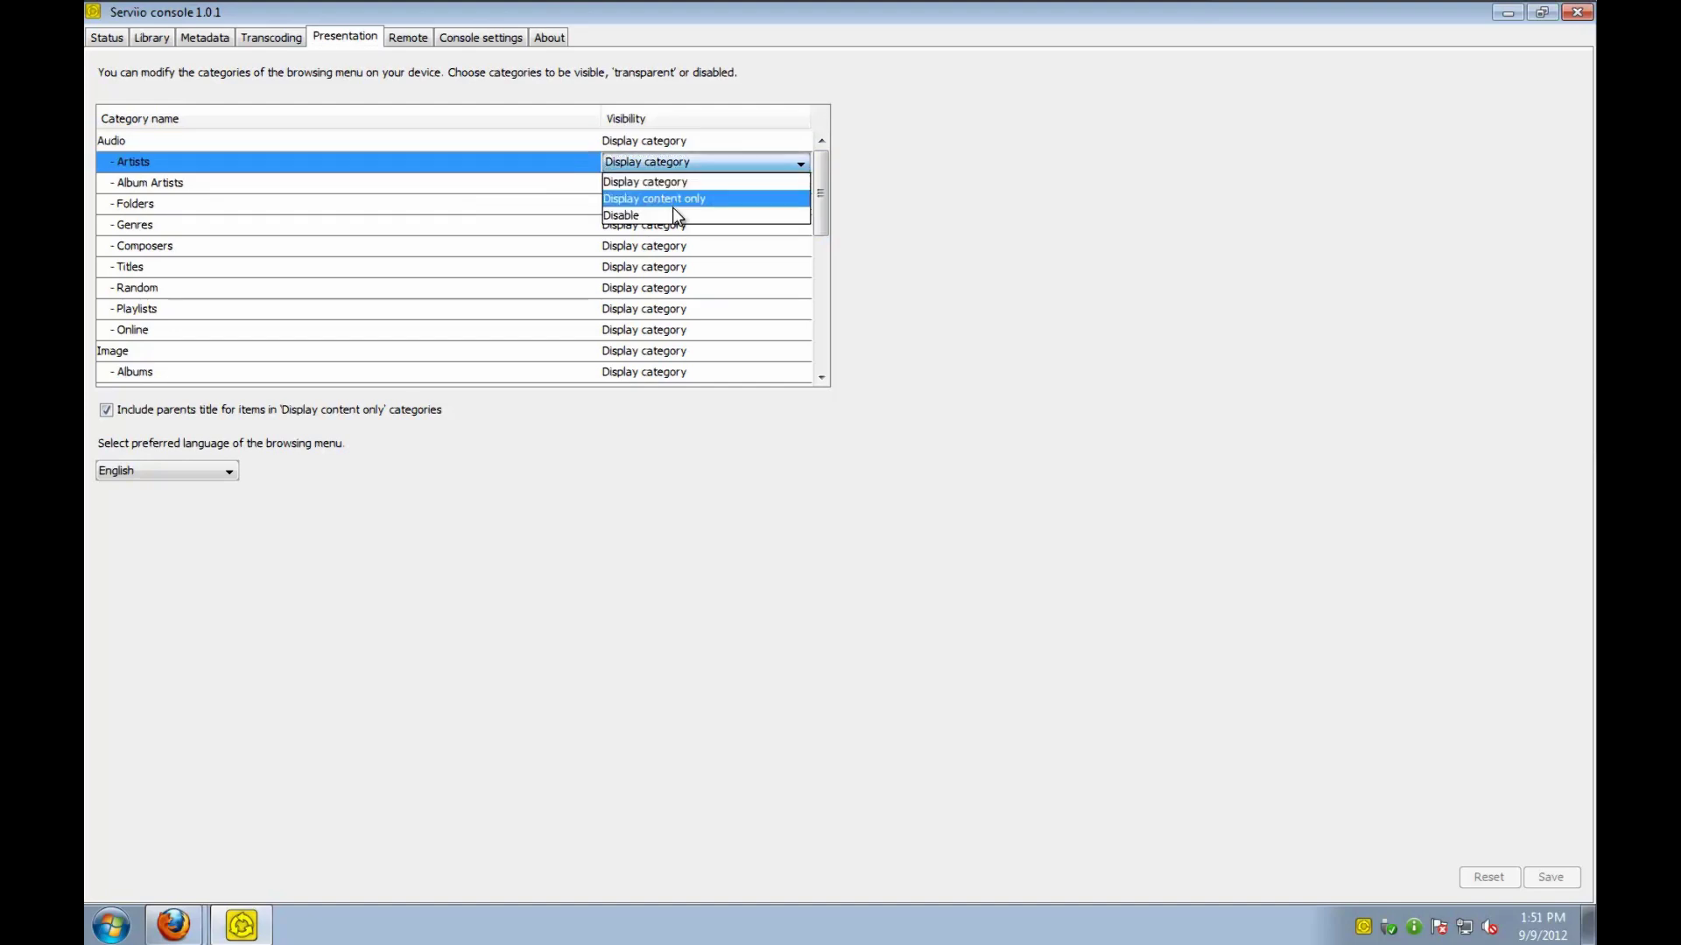
{"action": "left_click", "coordinate": [674, 220]}
{"action": "left_click", "coordinate": [665, 182]}
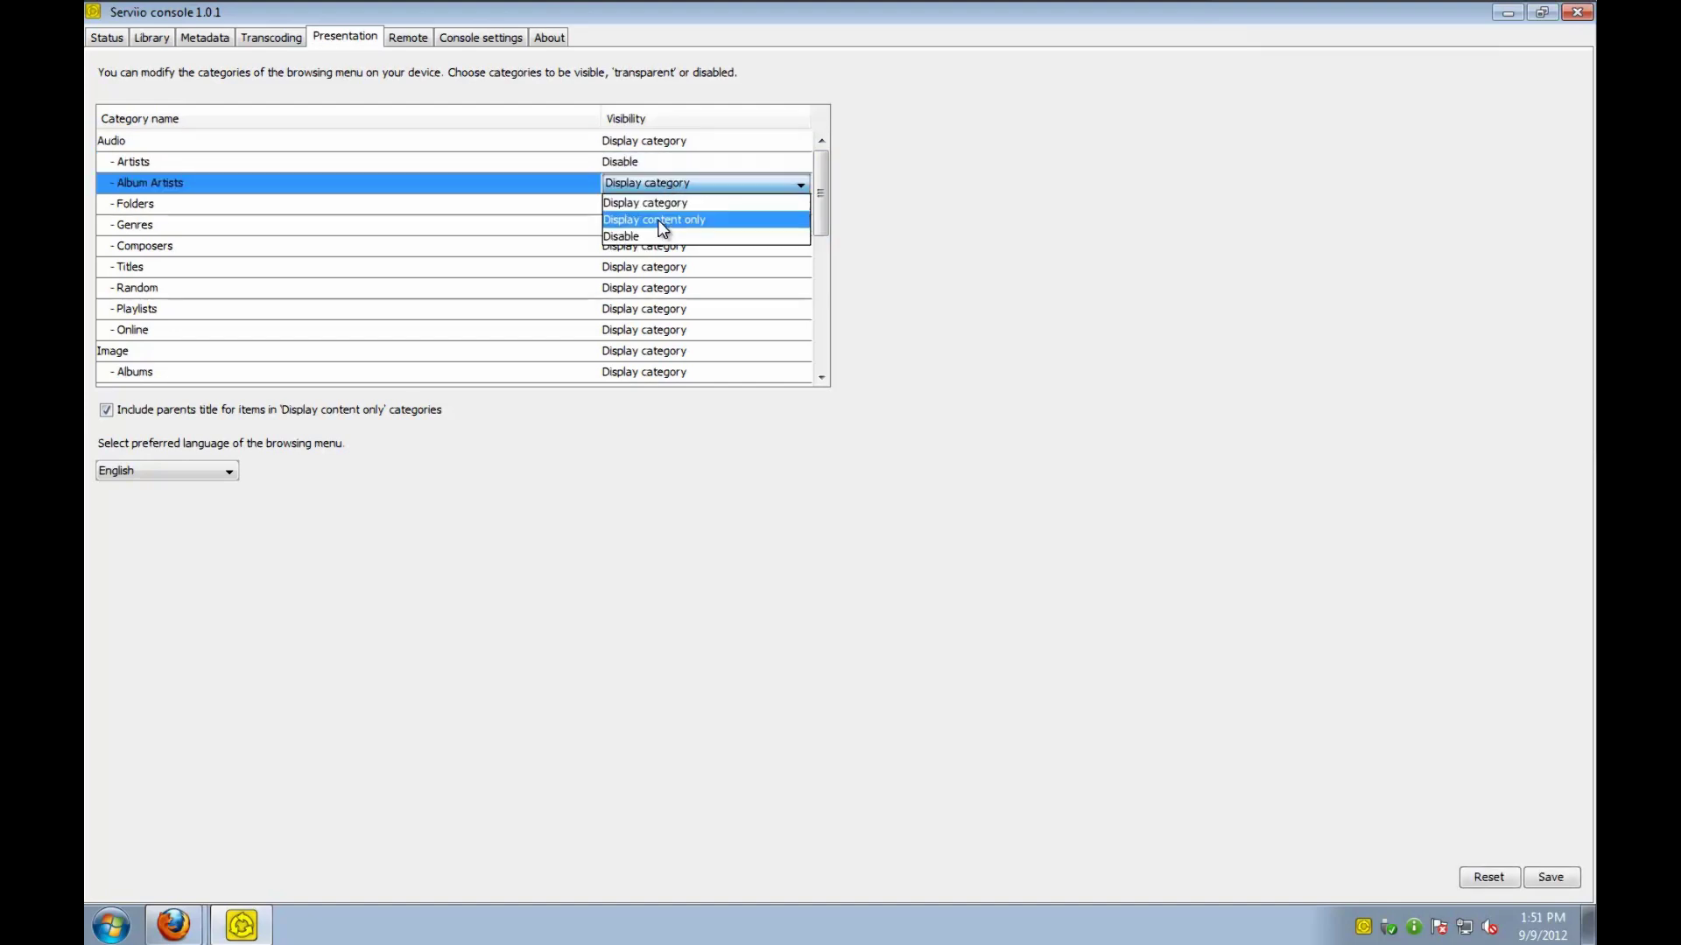
{"action": "left_click", "coordinate": [657, 236]}
Set the visibility of Genres and Composers under the Audio category to Disable
{"action": "left_click", "coordinate": [644, 203]}
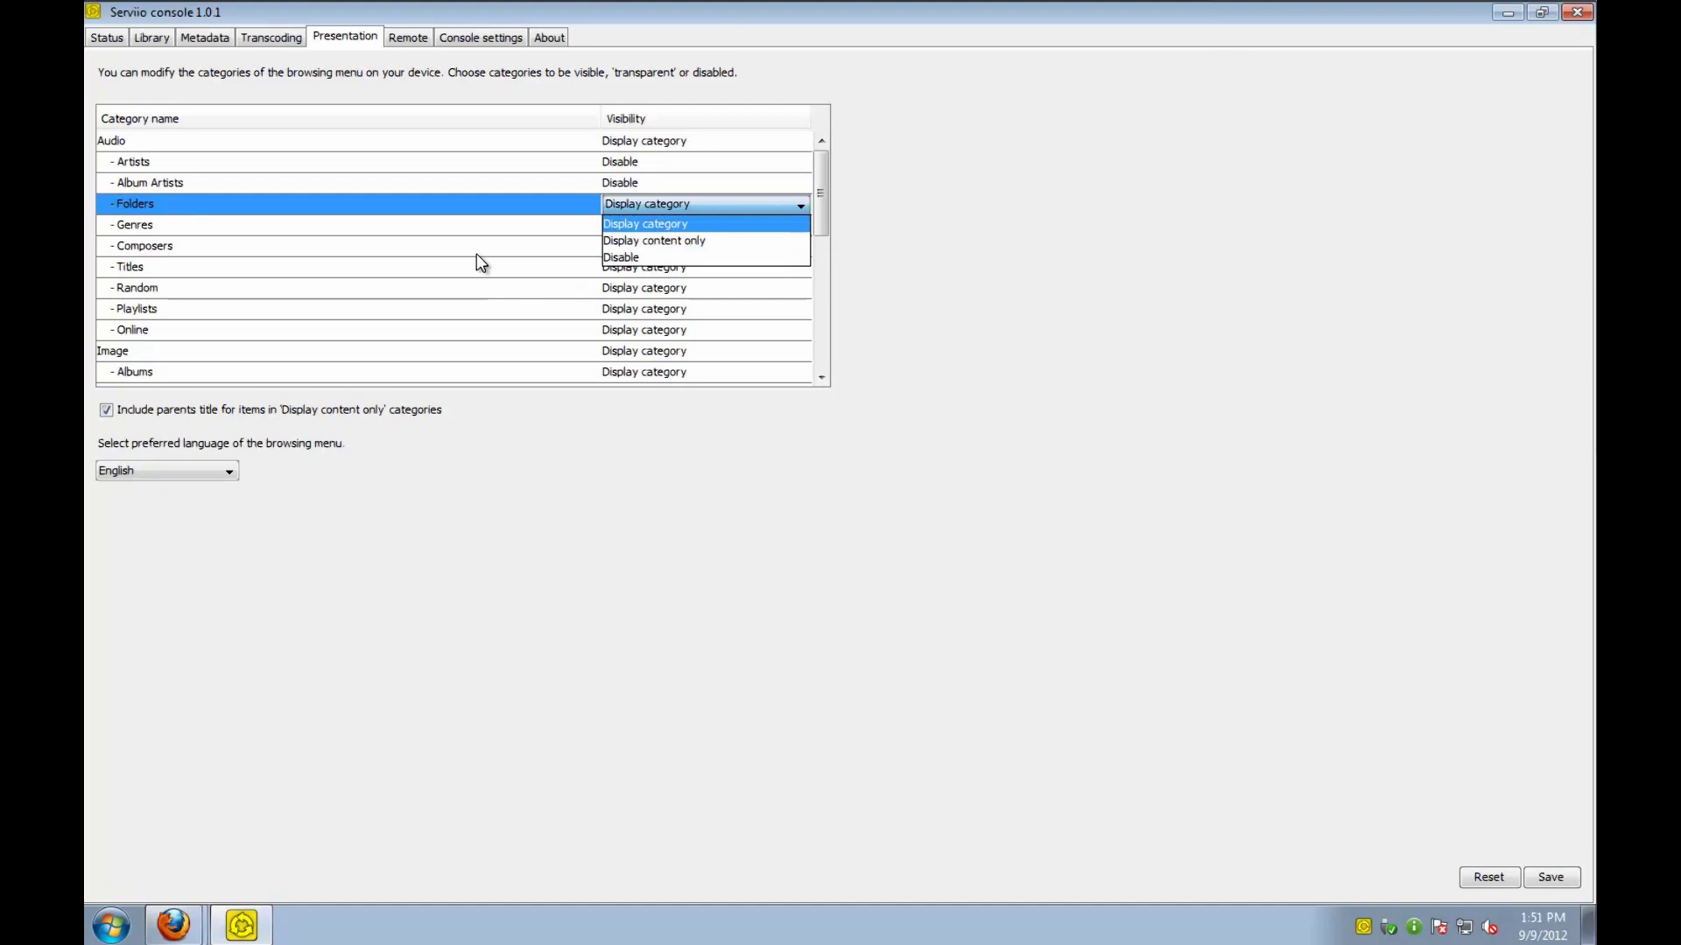
{"action": "key", "text": "Escape"}
{"action": "left_click", "coordinate": [589, 224]}
{"action": "left_click", "coordinate": [650, 221]}
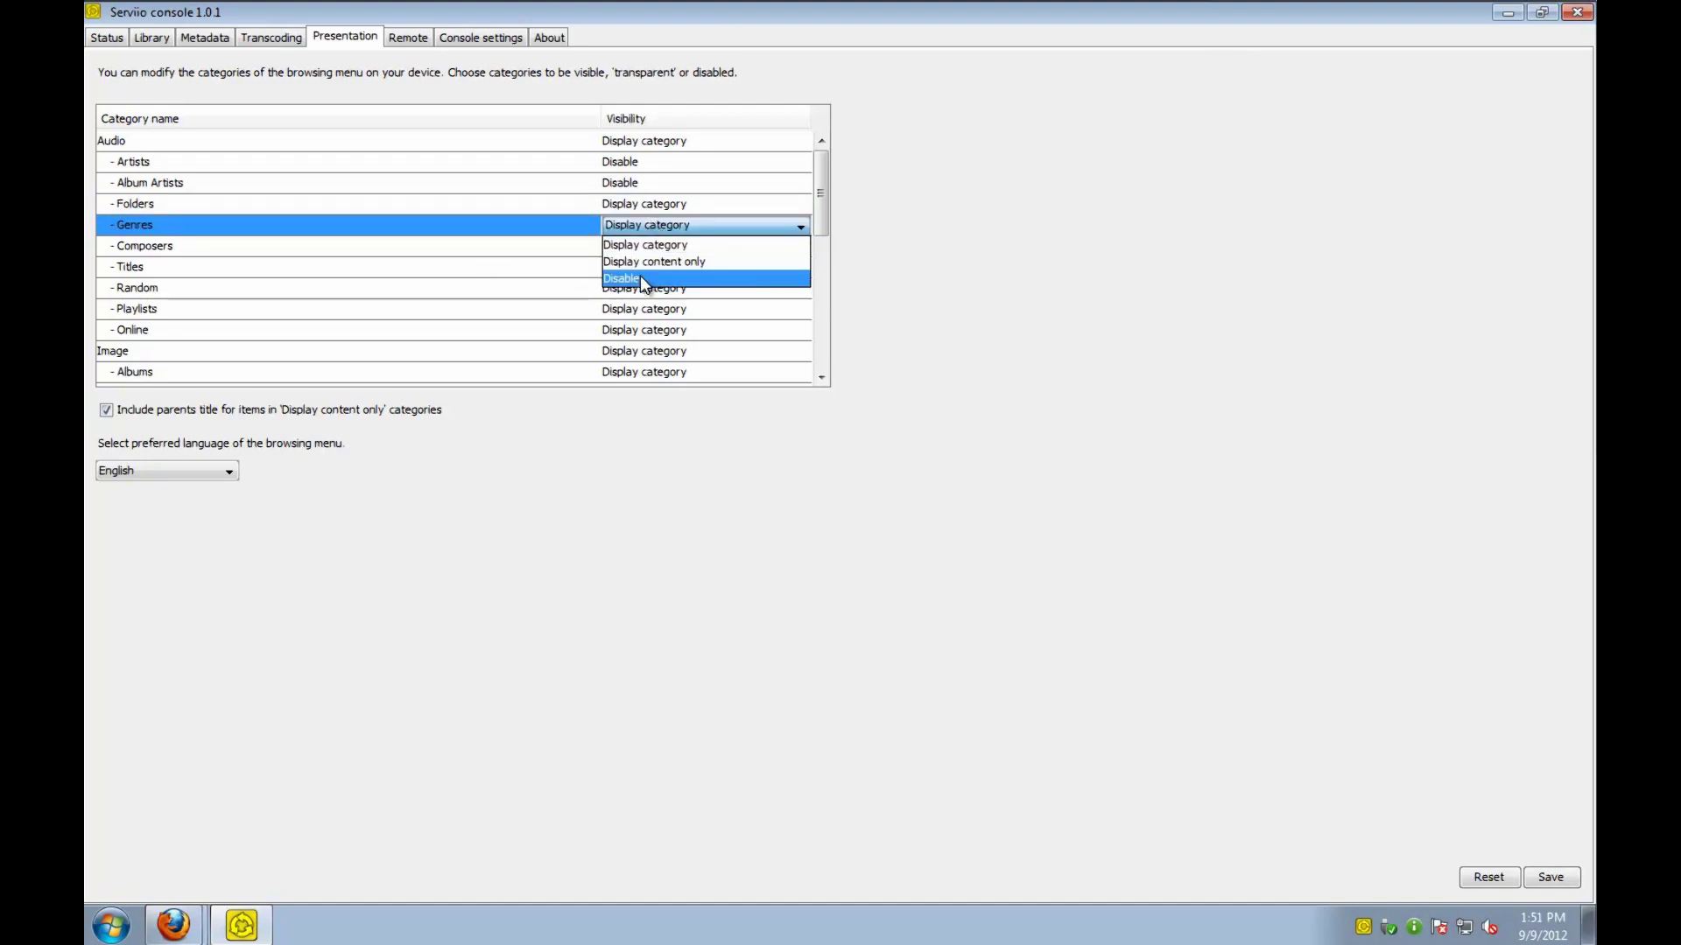
{"action": "left_click", "coordinate": [640, 279]}
{"action": "left_click", "coordinate": [643, 245]}
{"action": "left_click", "coordinate": [644, 301]}
Disable the Titles, Random, Playlists and Online subcategories of Audio
{"action": "left_click", "coordinate": [644, 266]}
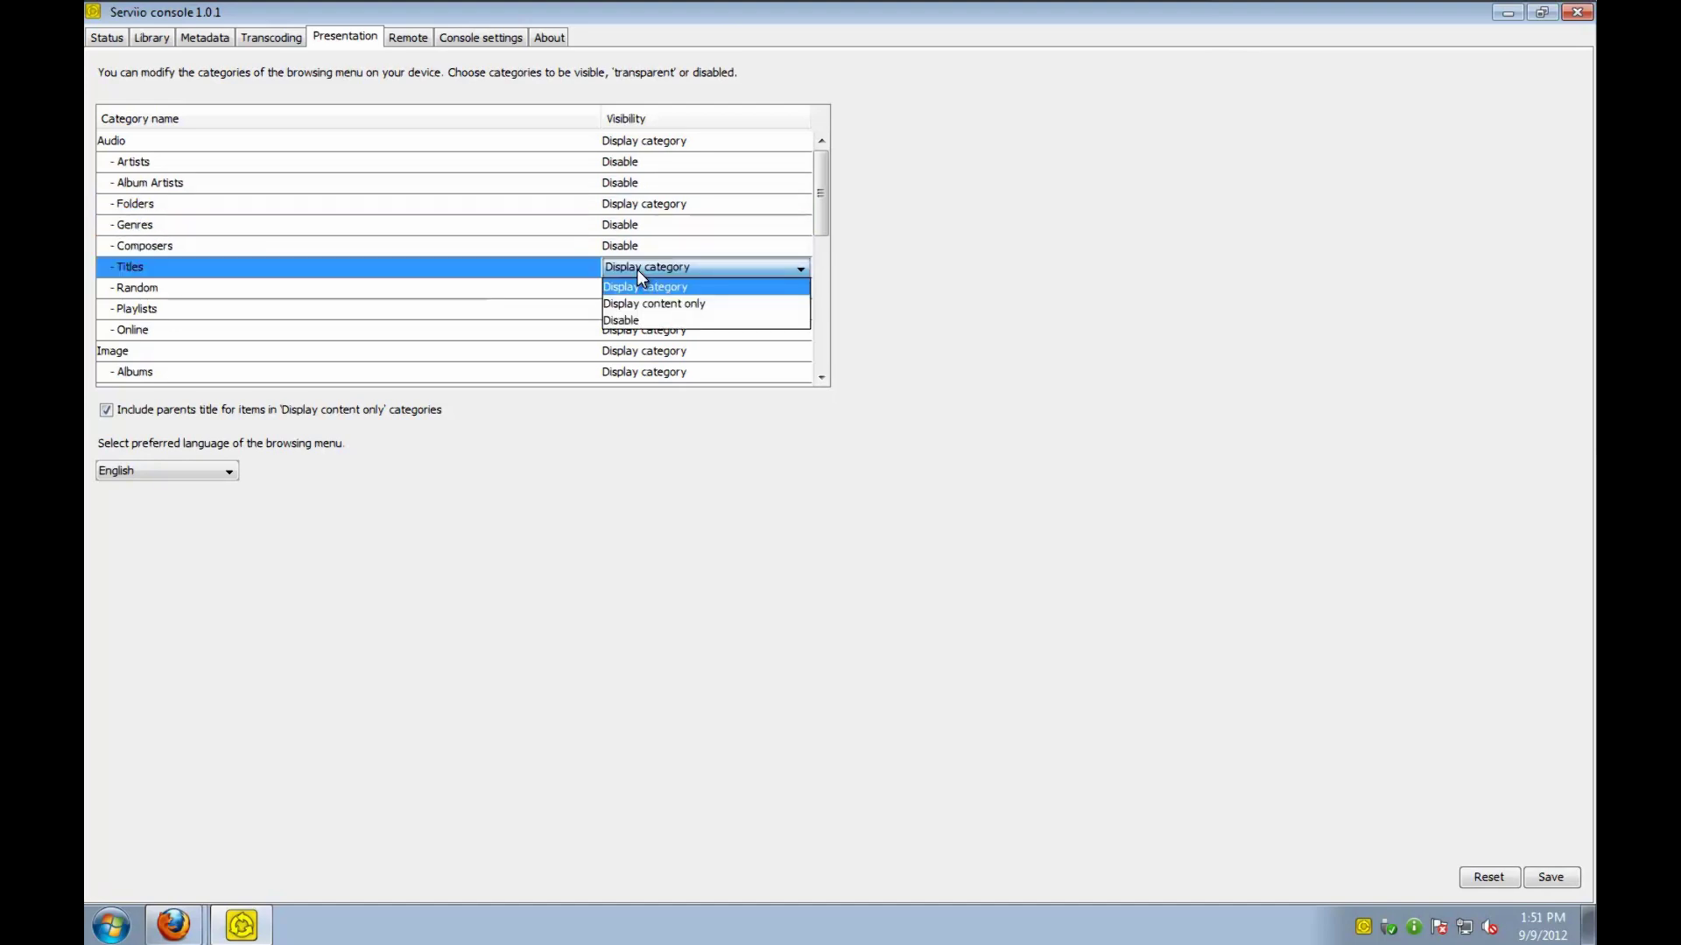
{"action": "left_click", "coordinate": [635, 321]}
{"action": "left_click", "coordinate": [643, 287]}
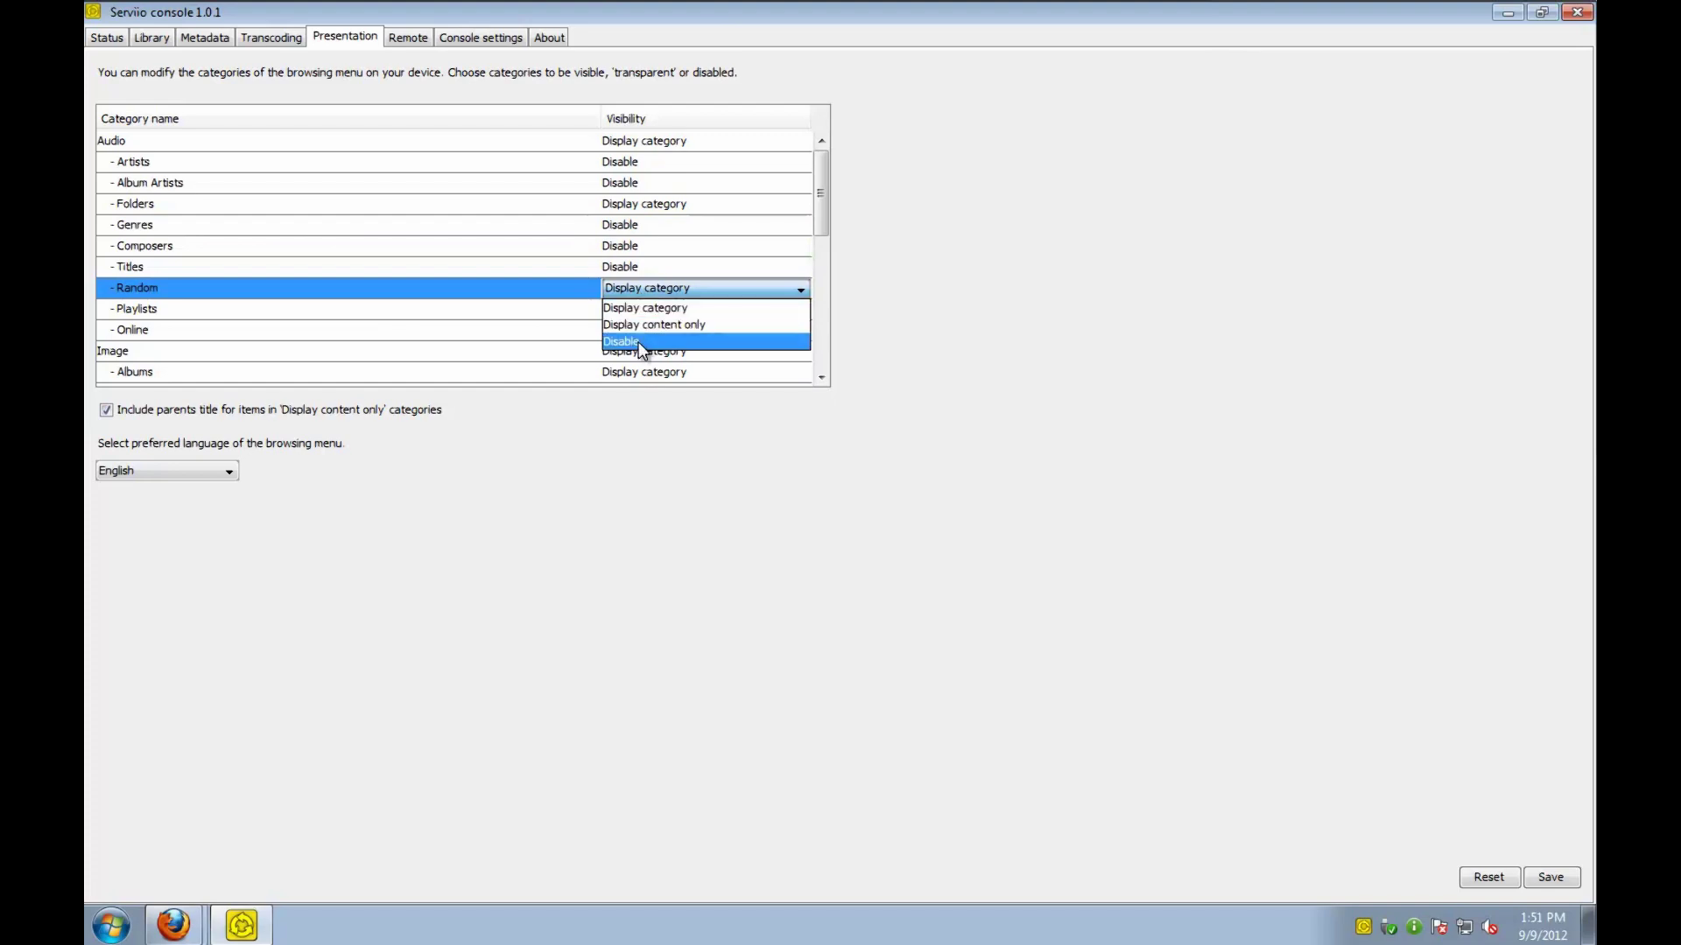
{"action": "left_click", "coordinate": [638, 341]}
{"action": "left_click", "coordinate": [648, 313]}
{"action": "left_click", "coordinate": [639, 360]}
{"action": "left_click", "coordinate": [652, 329]}
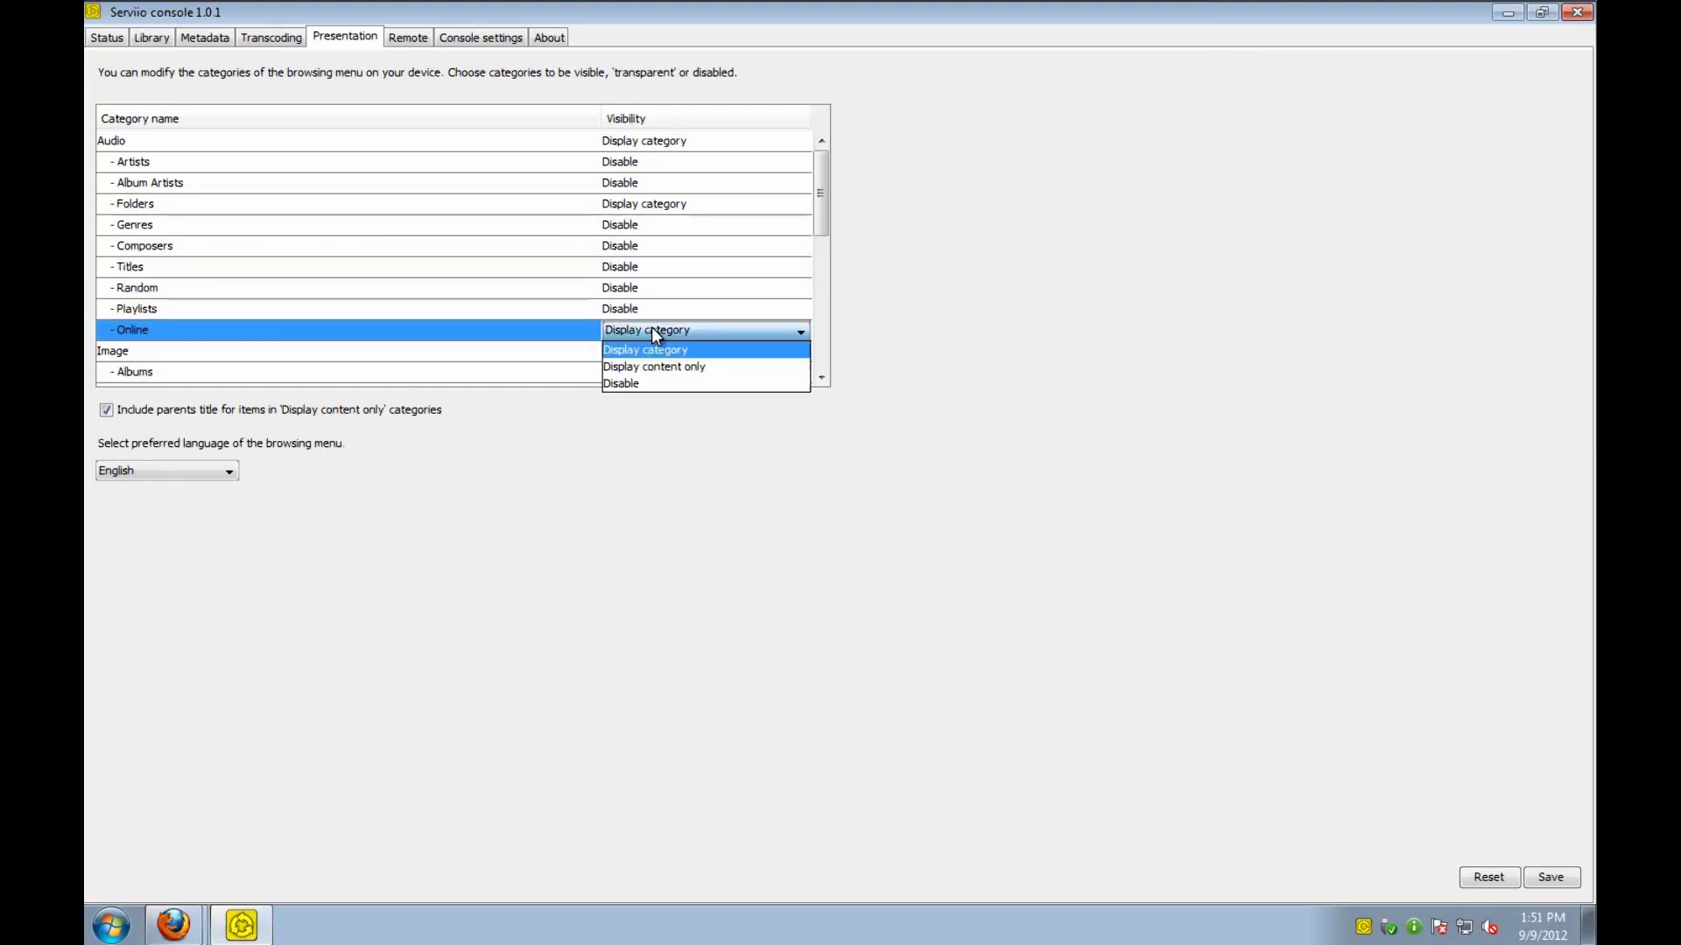
{"action": "left_click", "coordinate": [651, 384]}
{"action": "left_click", "coordinate": [653, 351]}
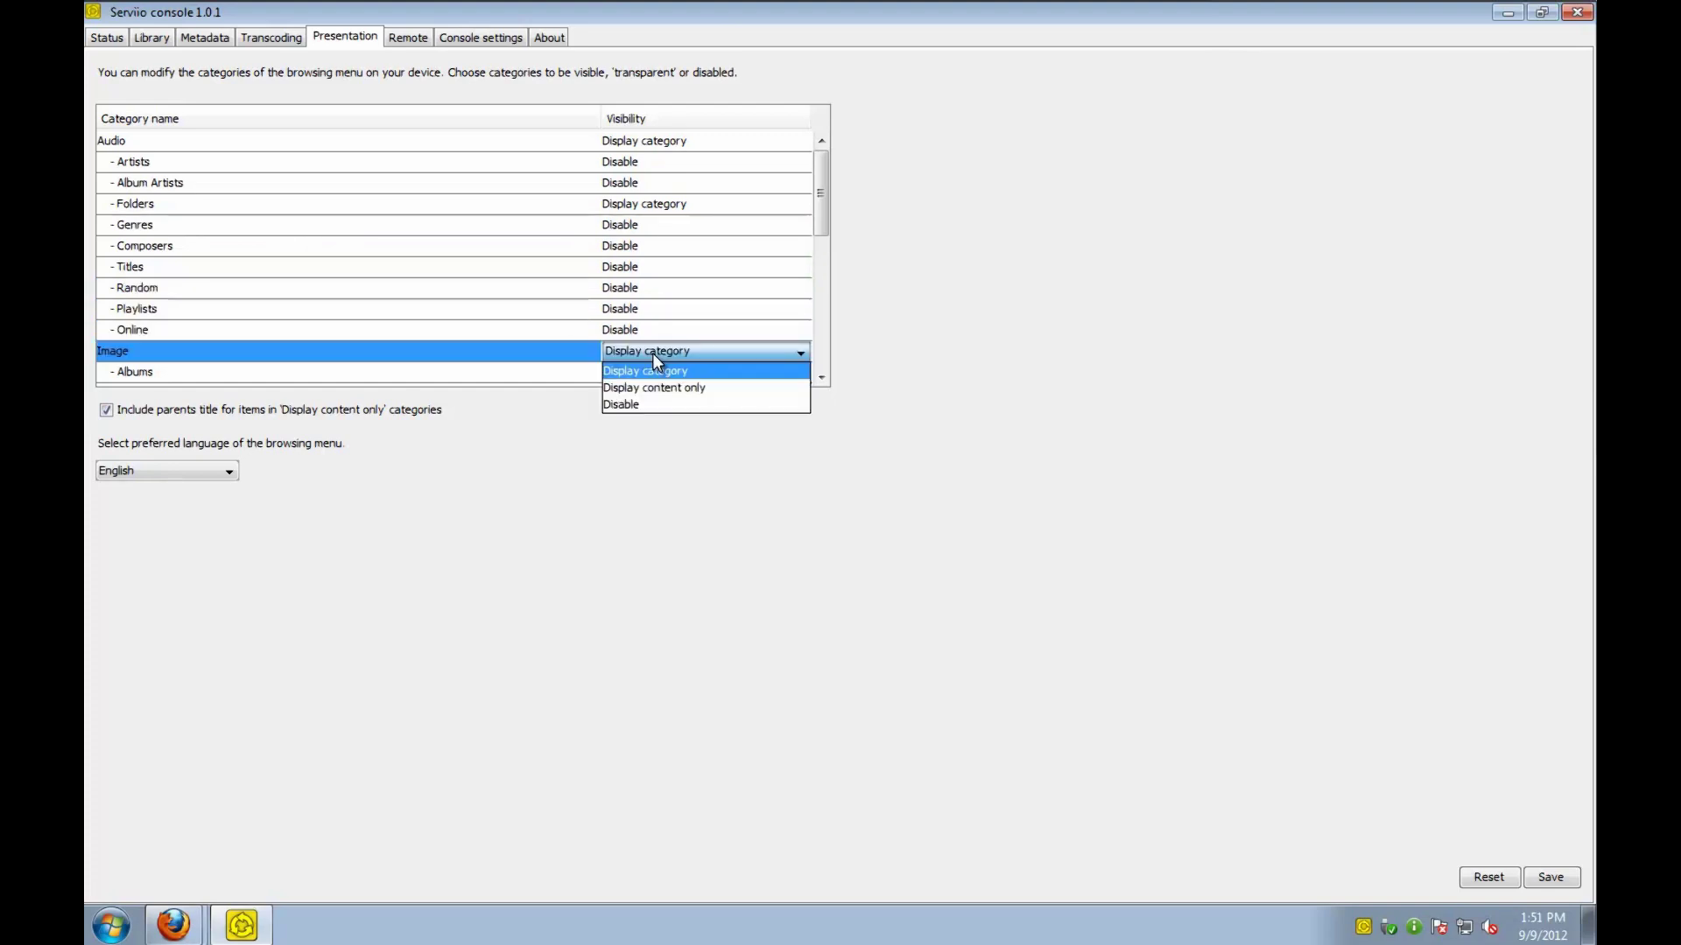
{"action": "left_click", "coordinate": [652, 401]}
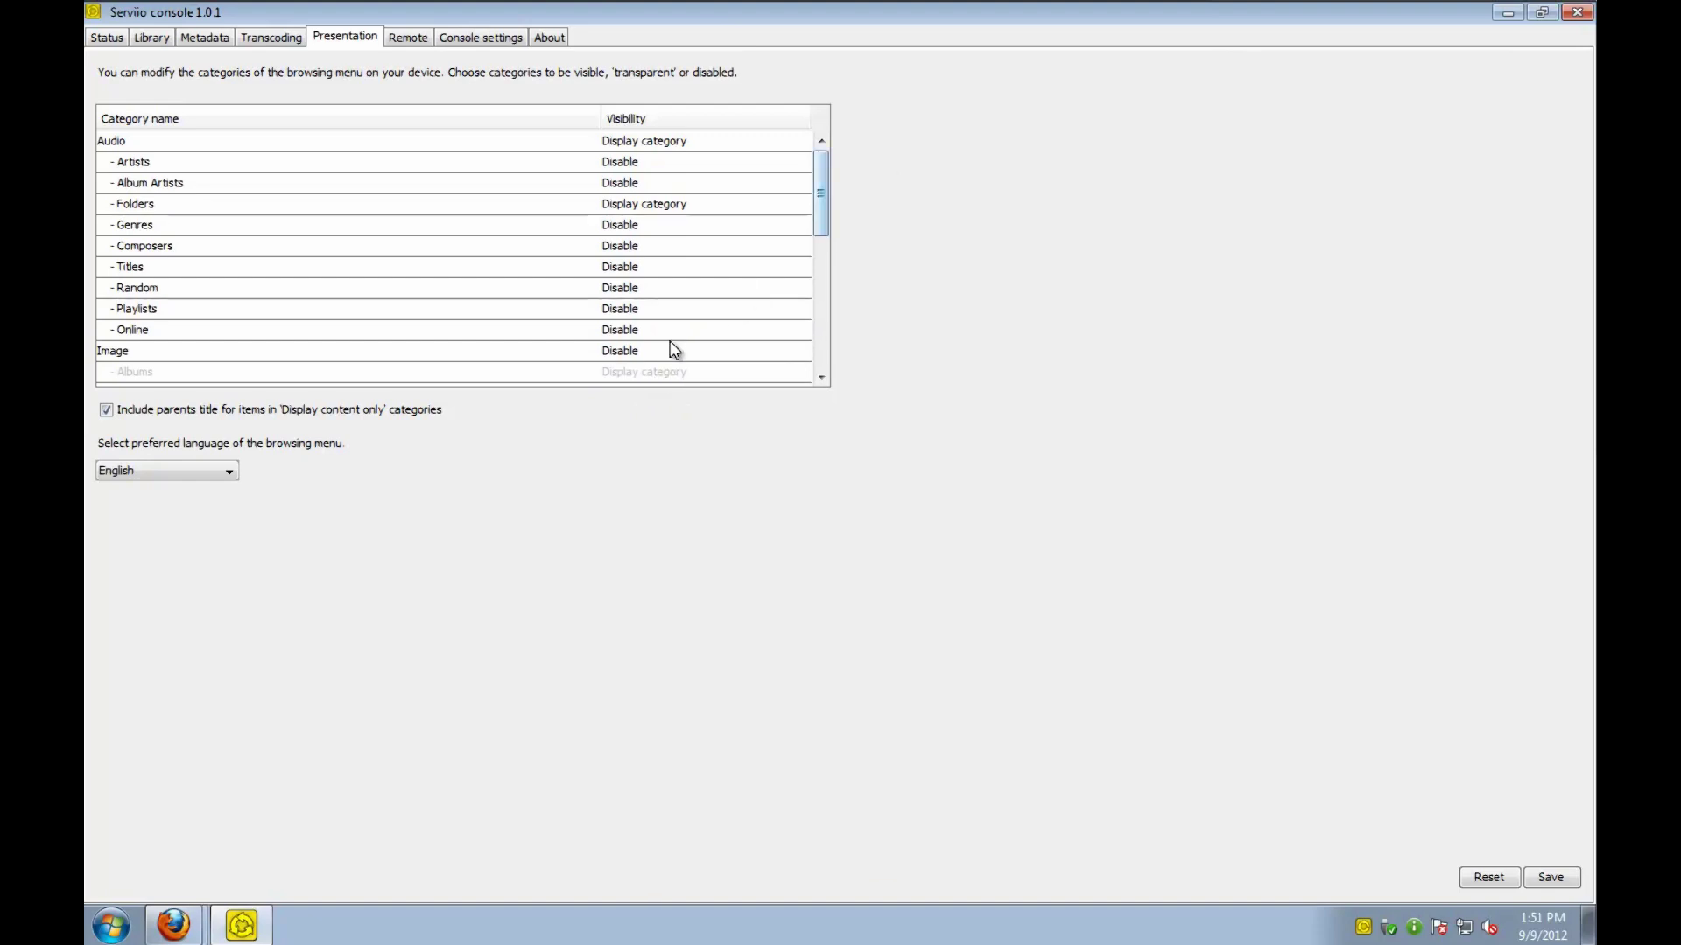
{"action": "left_click", "coordinate": [667, 349]}
{"action": "left_click", "coordinate": [660, 377]}
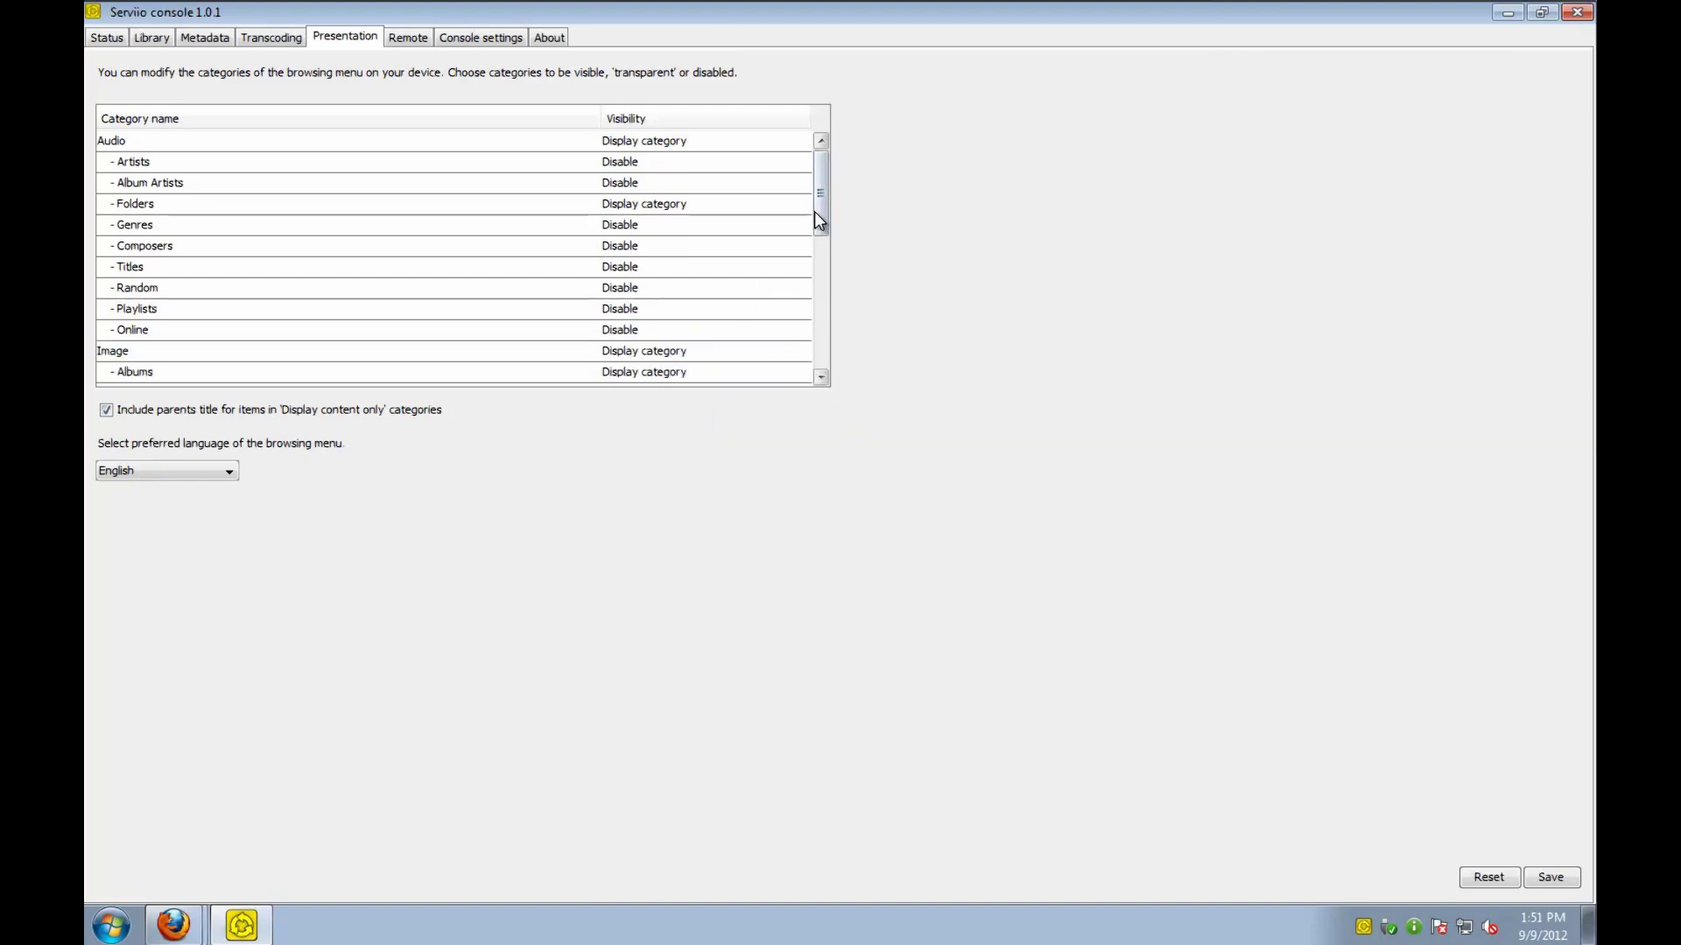
Disable the Albums, Year and Month subcategories of the Image category
{"action": "left_click_drag", "start_coordinate": [820, 219], "coordinate": [822, 285]}
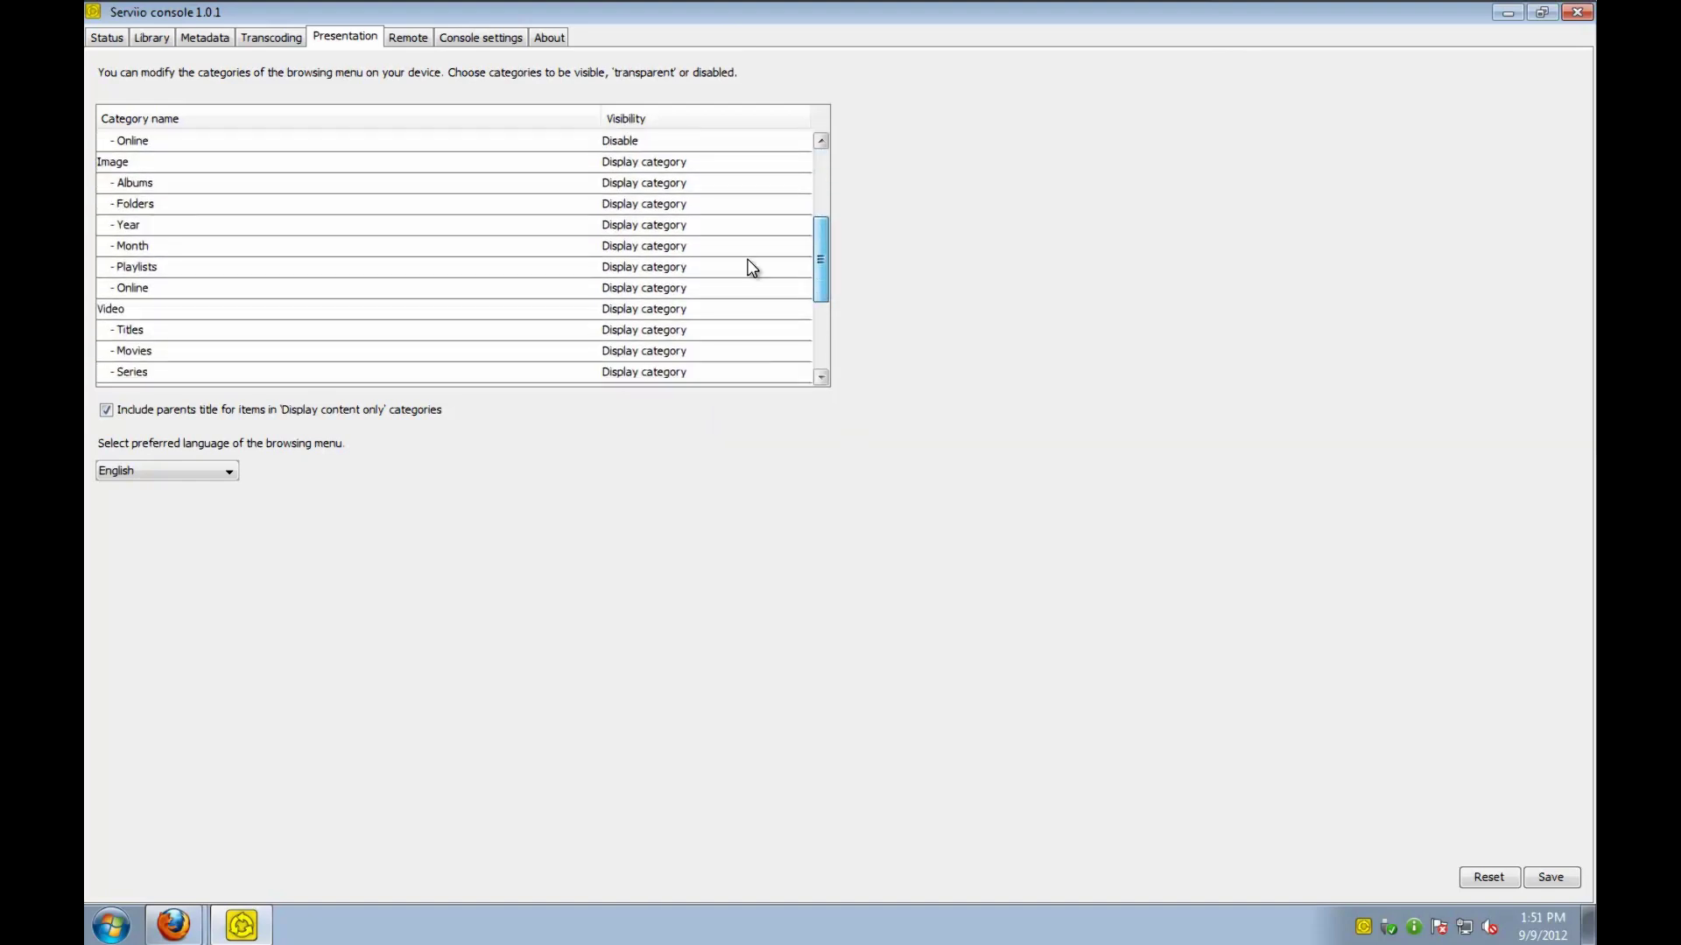
{"action": "left_click", "coordinate": [655, 180]}
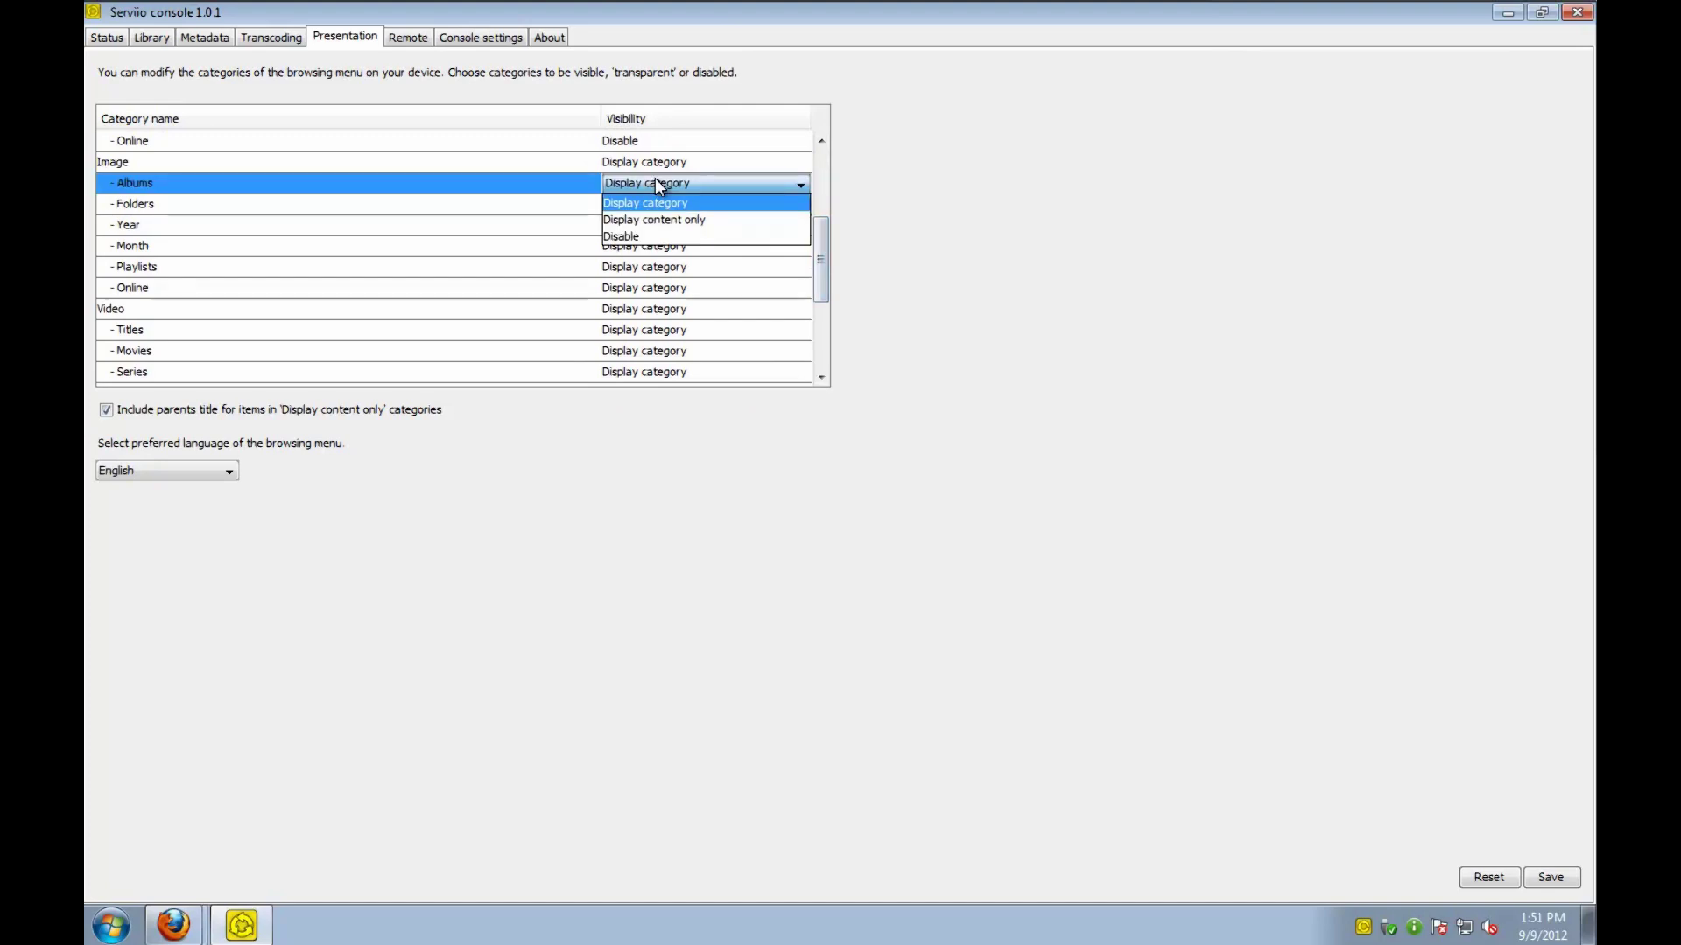
{"action": "left_click", "coordinate": [665, 233]}
{"action": "left_click", "coordinate": [660, 227]}
{"action": "left_click", "coordinate": [645, 277]}
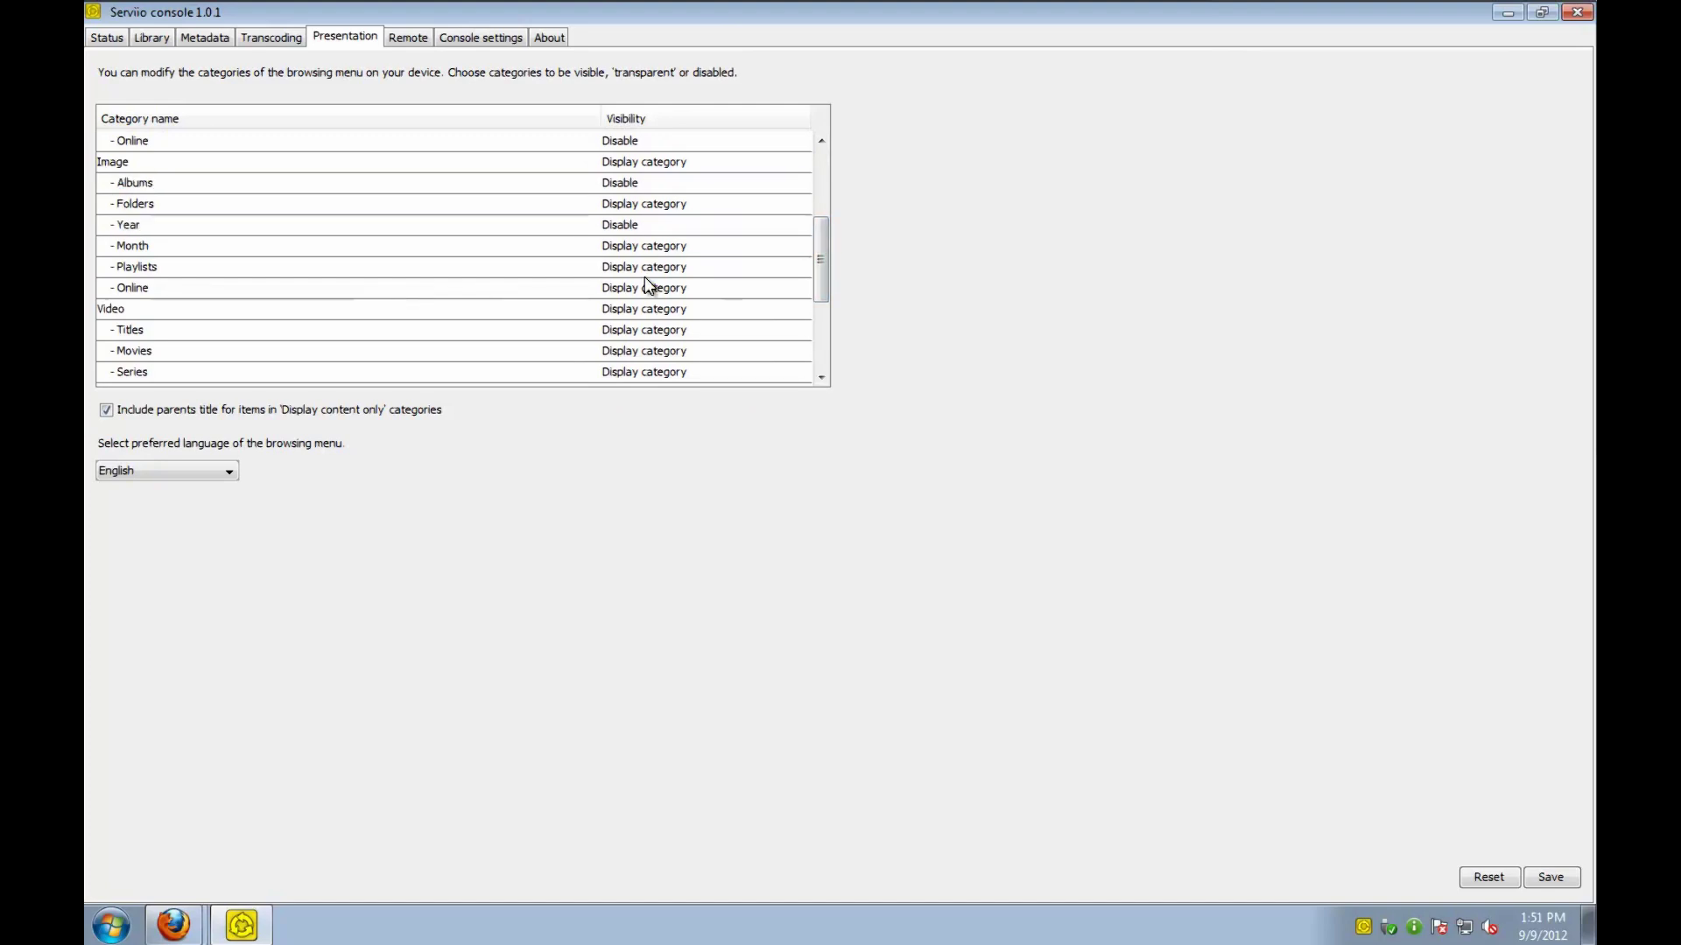
{"action": "left_click", "coordinate": [652, 245]}
{"action": "left_click", "coordinate": [648, 299]}
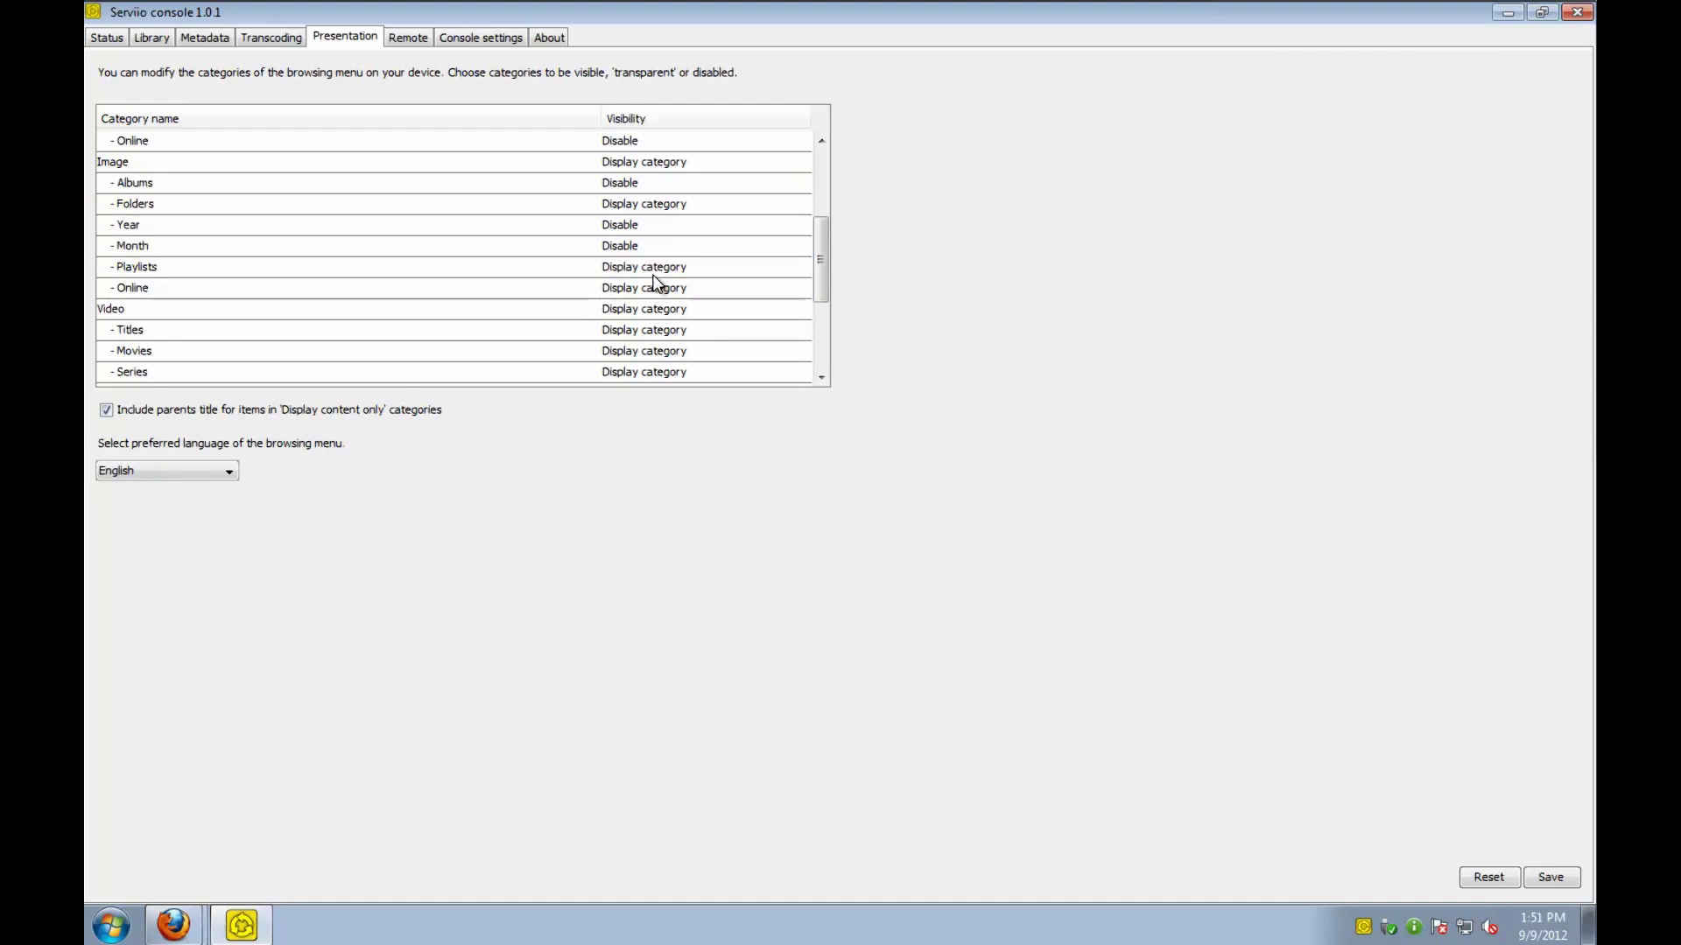
Set the visibility of Playlists and Online under the Image category to Disable
{"action": "left_click", "coordinate": [655, 267]}
{"action": "left_click", "coordinate": [650, 324]}
{"action": "left_click", "coordinate": [646, 294]}
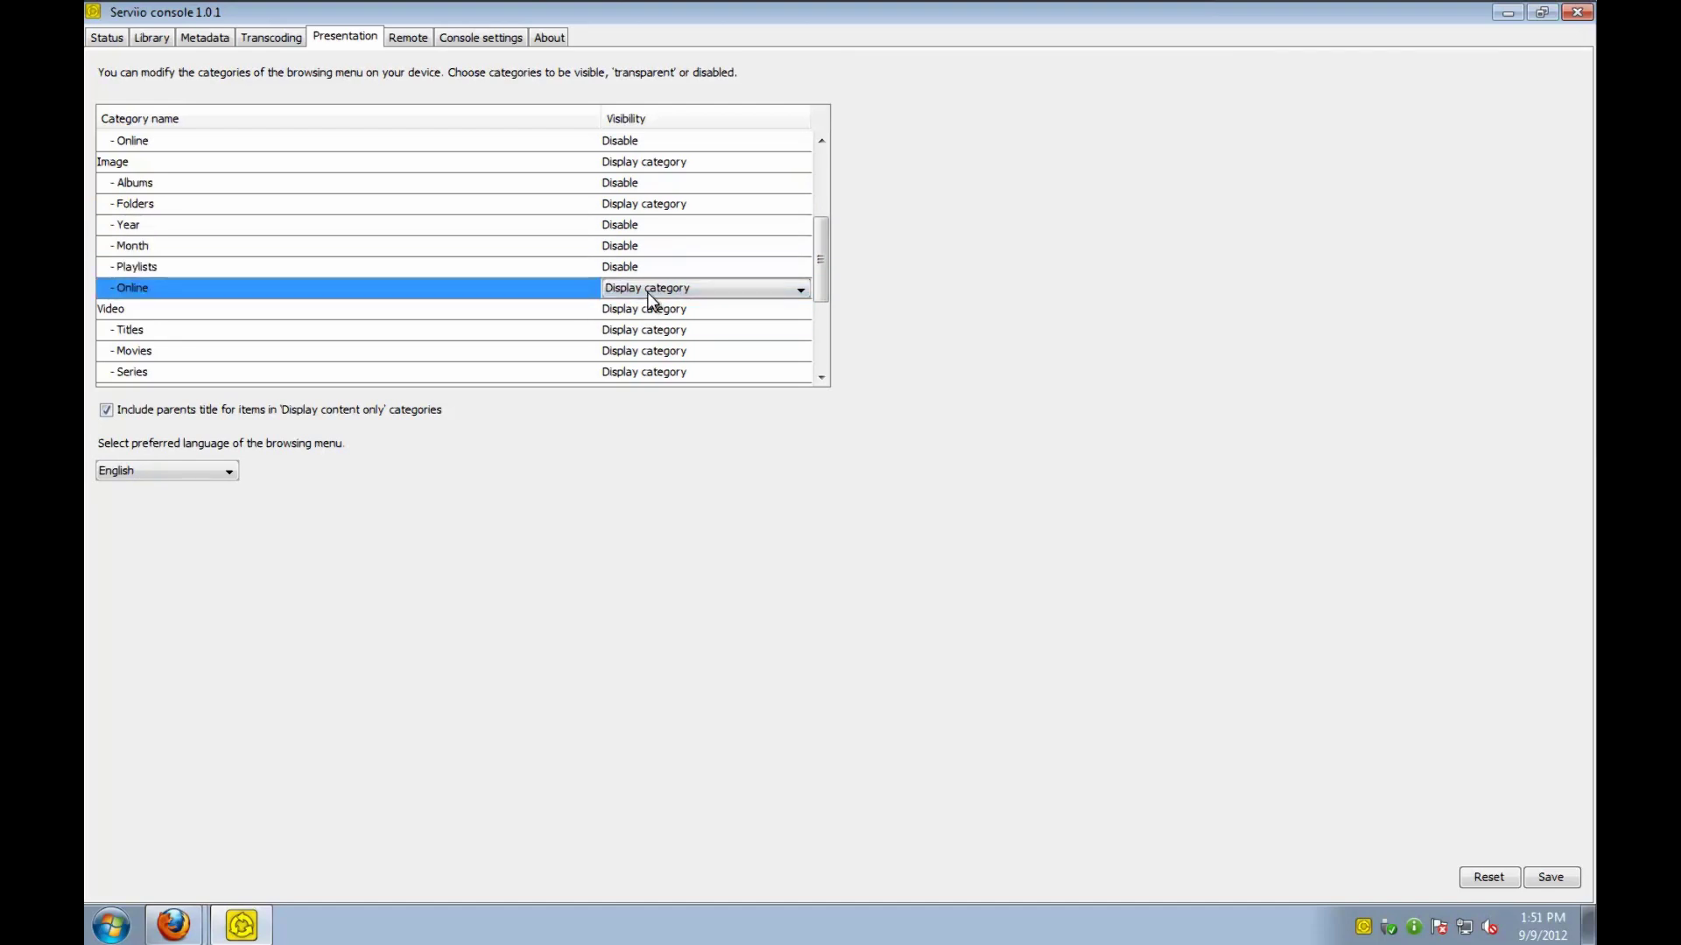
{"action": "left_click", "coordinate": [649, 297]}
{"action": "left_click", "coordinate": [639, 341]}
Choose Display category for the Video category and disable its Titles subcategory
{"action": "left_click", "coordinate": [641, 314]}
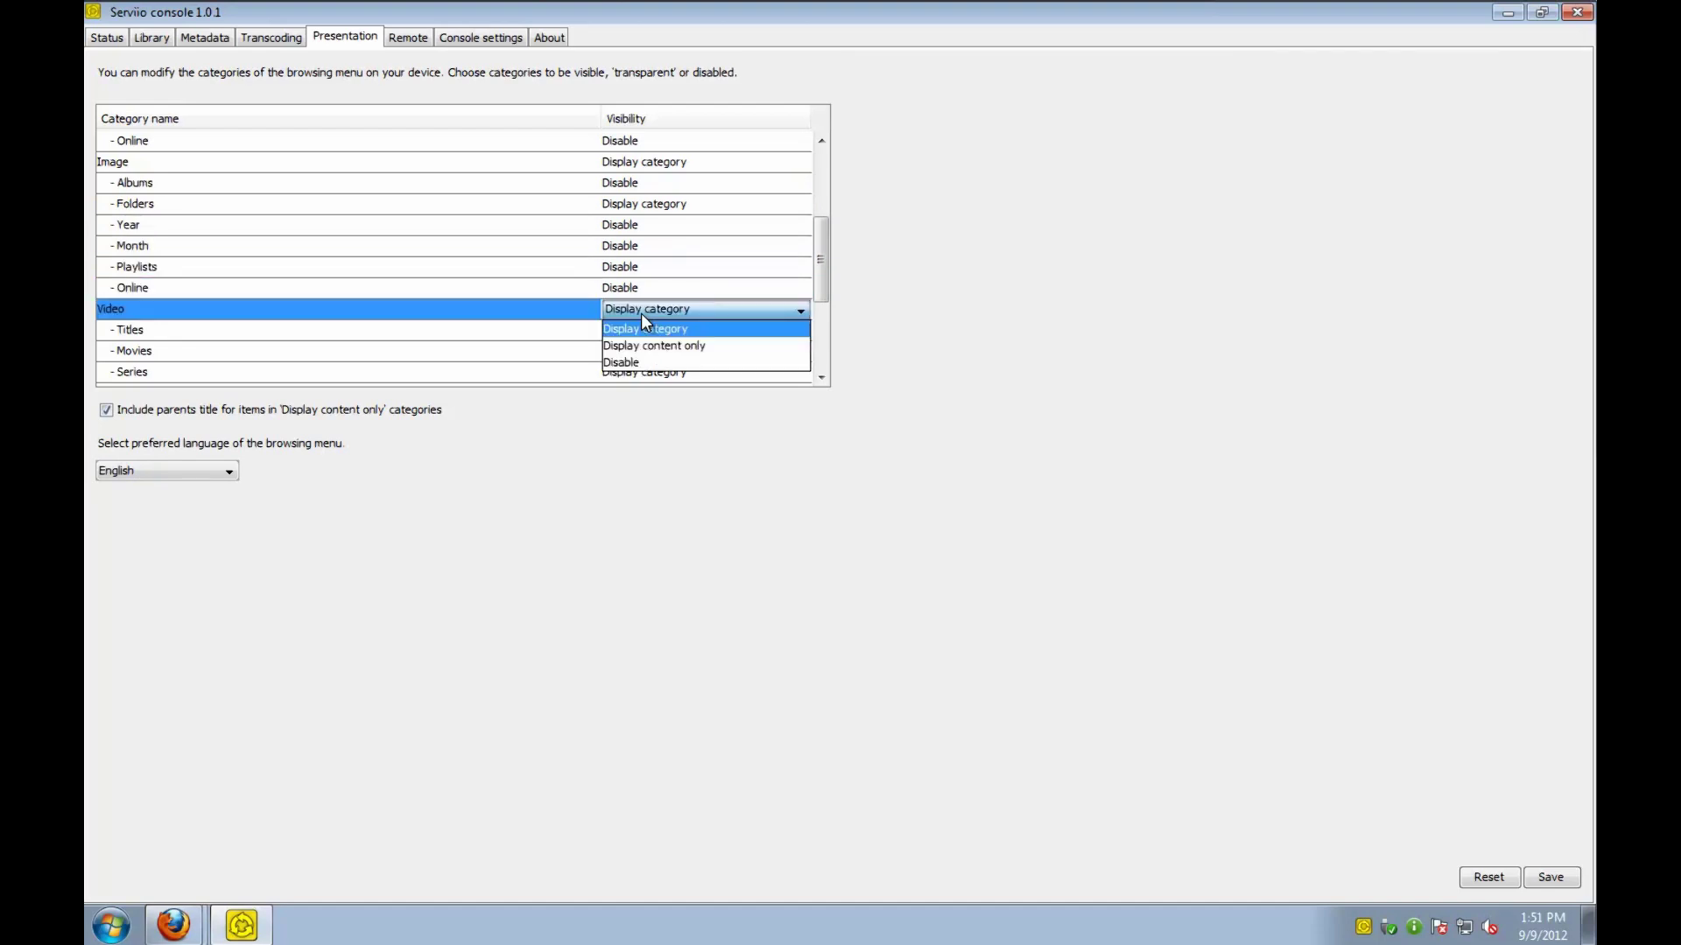
{"action": "left_click", "coordinate": [643, 328]}
{"action": "left_click_drag", "start_coordinate": [820, 274], "coordinate": [819, 277]}
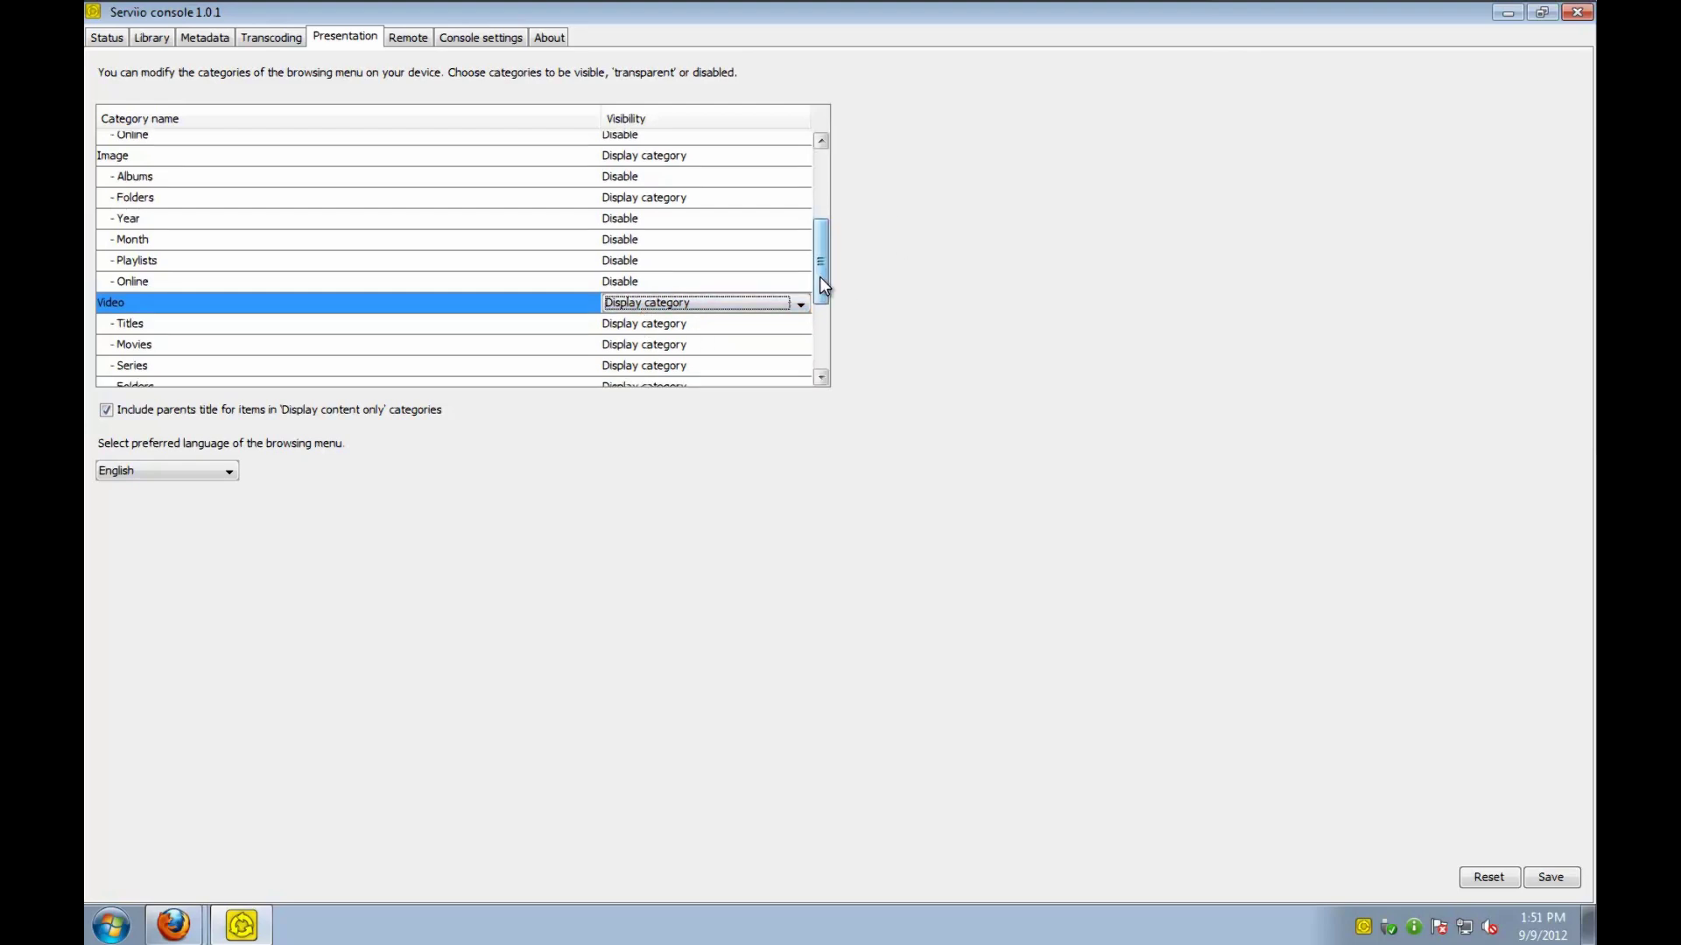
{"action": "scroll", "coordinate": [823, 263], "scroll_direction": "down", "scroll_amount": 2}
{"action": "left_click", "coordinate": [660, 216]}
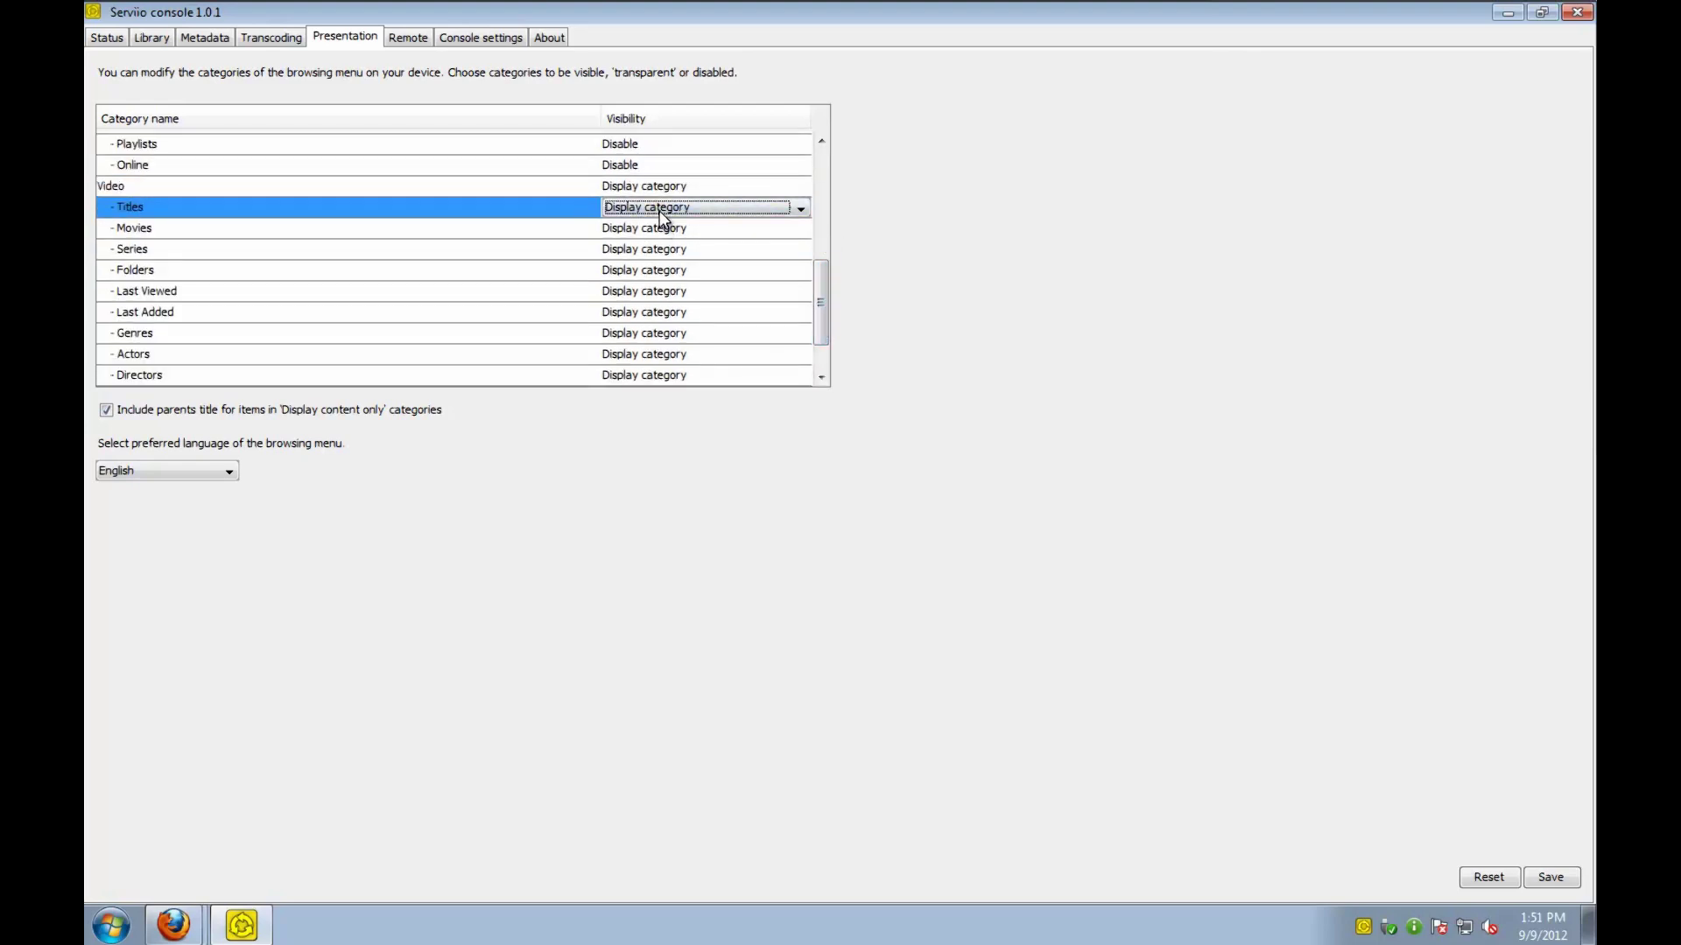
{"action": "left_click", "coordinate": [660, 210]}
{"action": "left_click", "coordinate": [648, 260]}
Choose Display category for Movies under Video and set the Series subcategory to Disable
{"action": "left_click", "coordinate": [644, 229]}
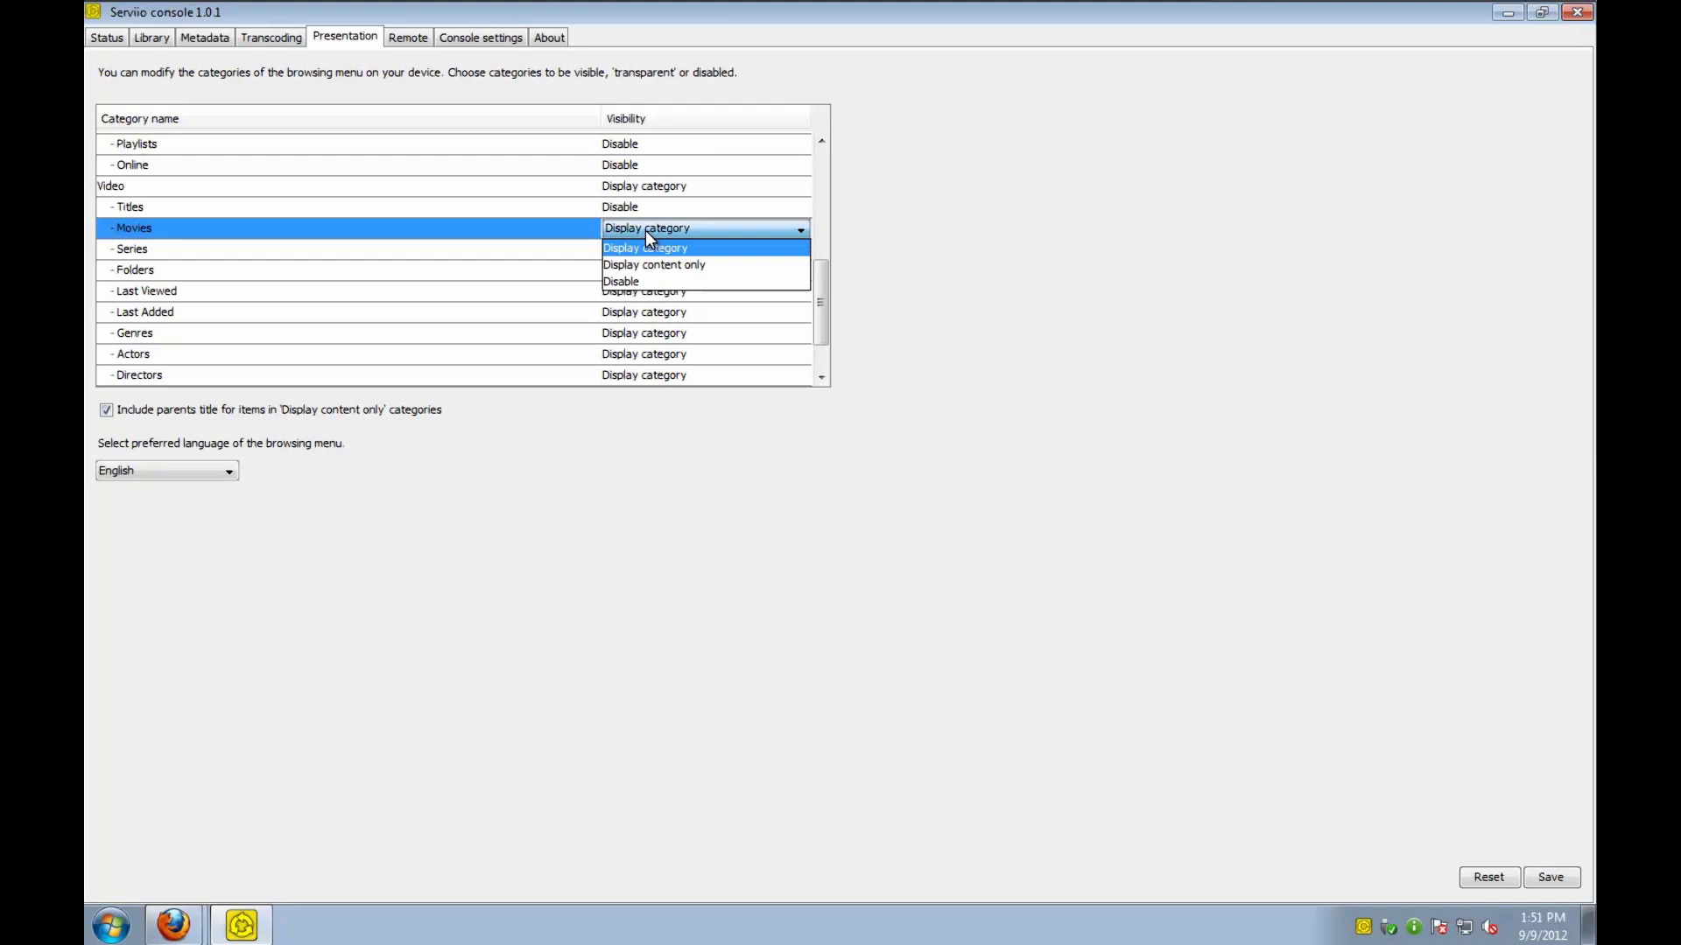
{"action": "left_click", "coordinate": [651, 245]}
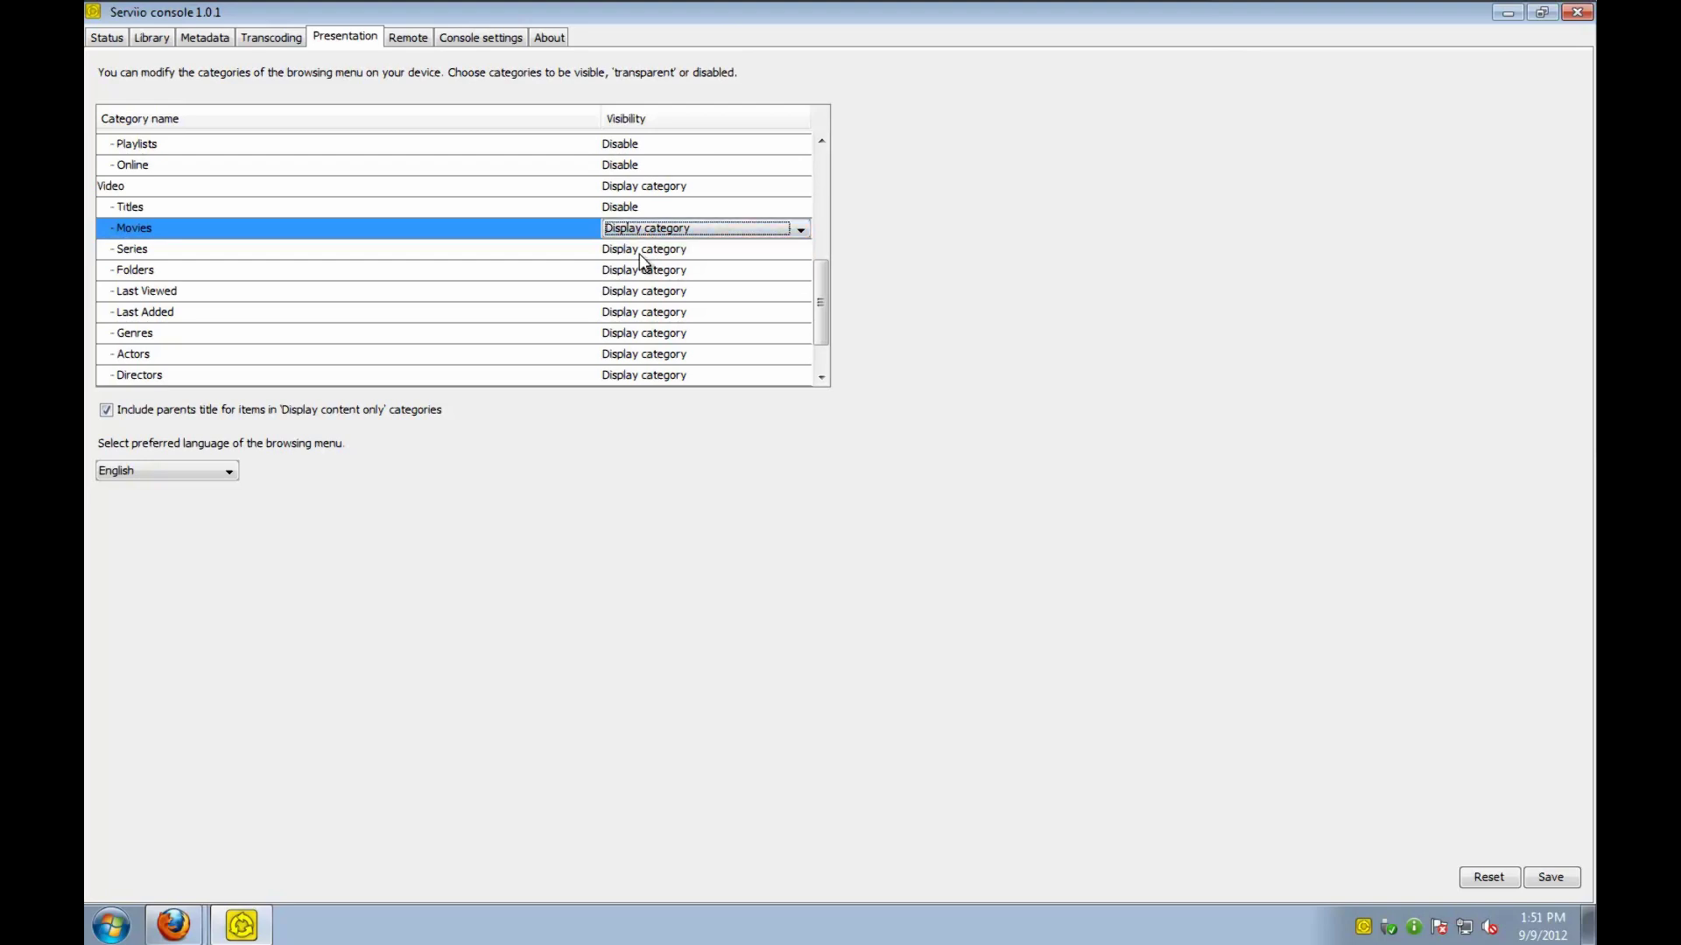
{"action": "left_click", "coordinate": [640, 252]}
{"action": "left_click", "coordinate": [639, 253]}
{"action": "left_click", "coordinate": [645, 307]}
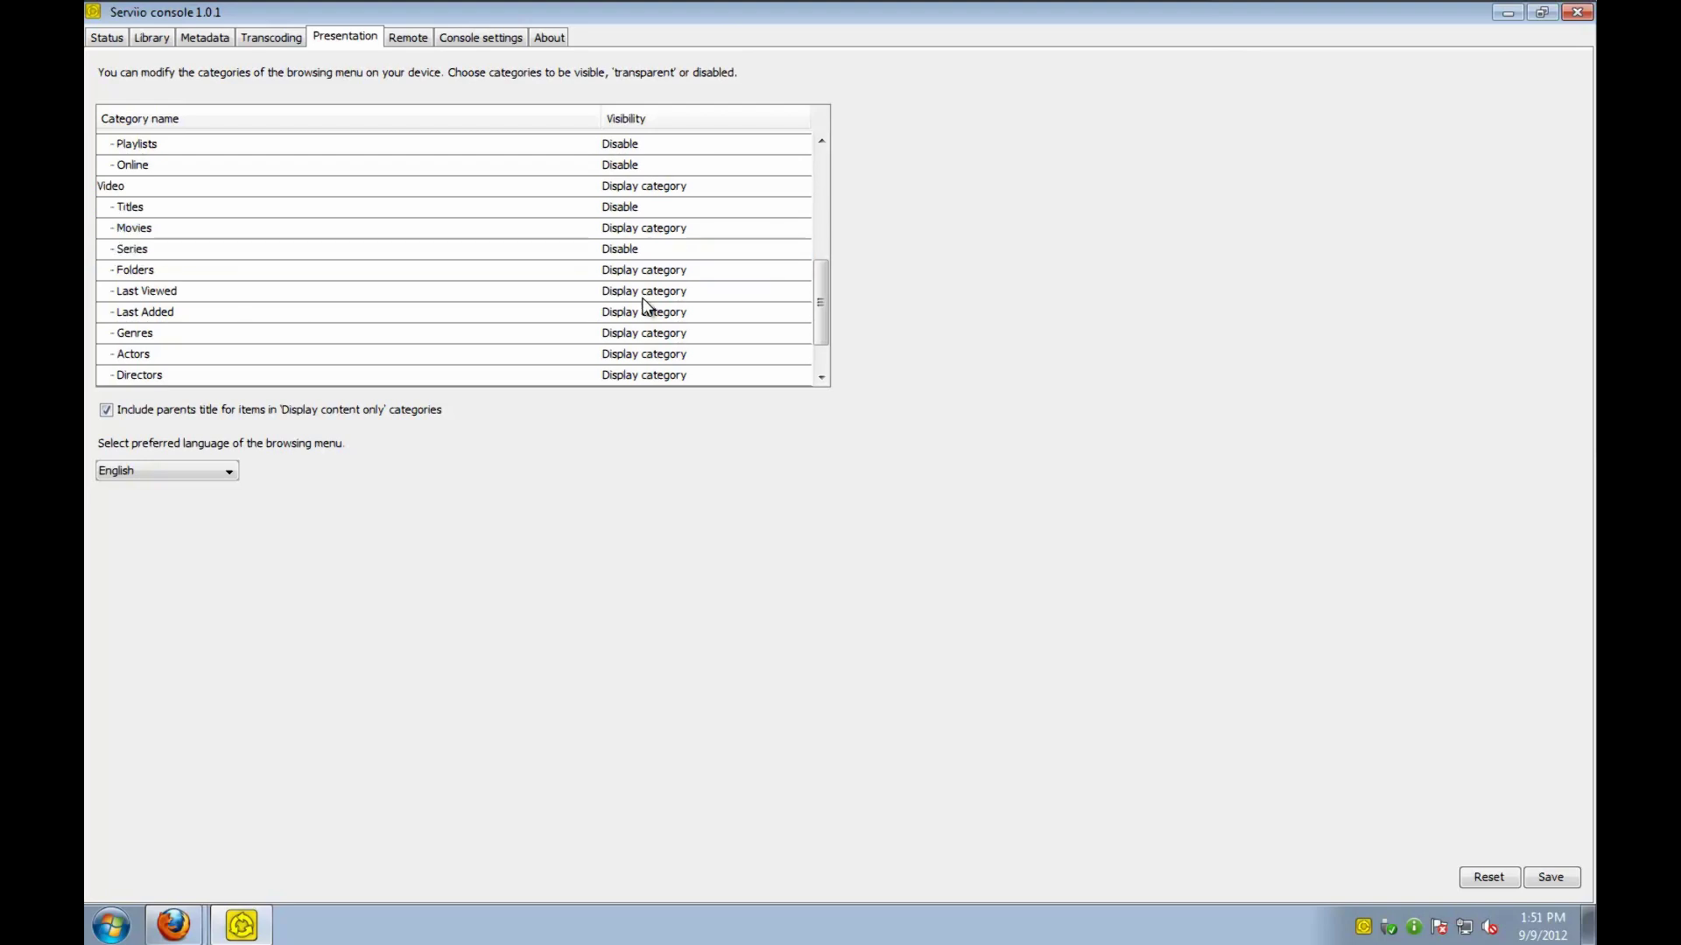
Choose Display category for Folders under Video and disable the Last Viewed and Last Added subcategories
{"action": "left_click", "coordinate": [638, 279]}
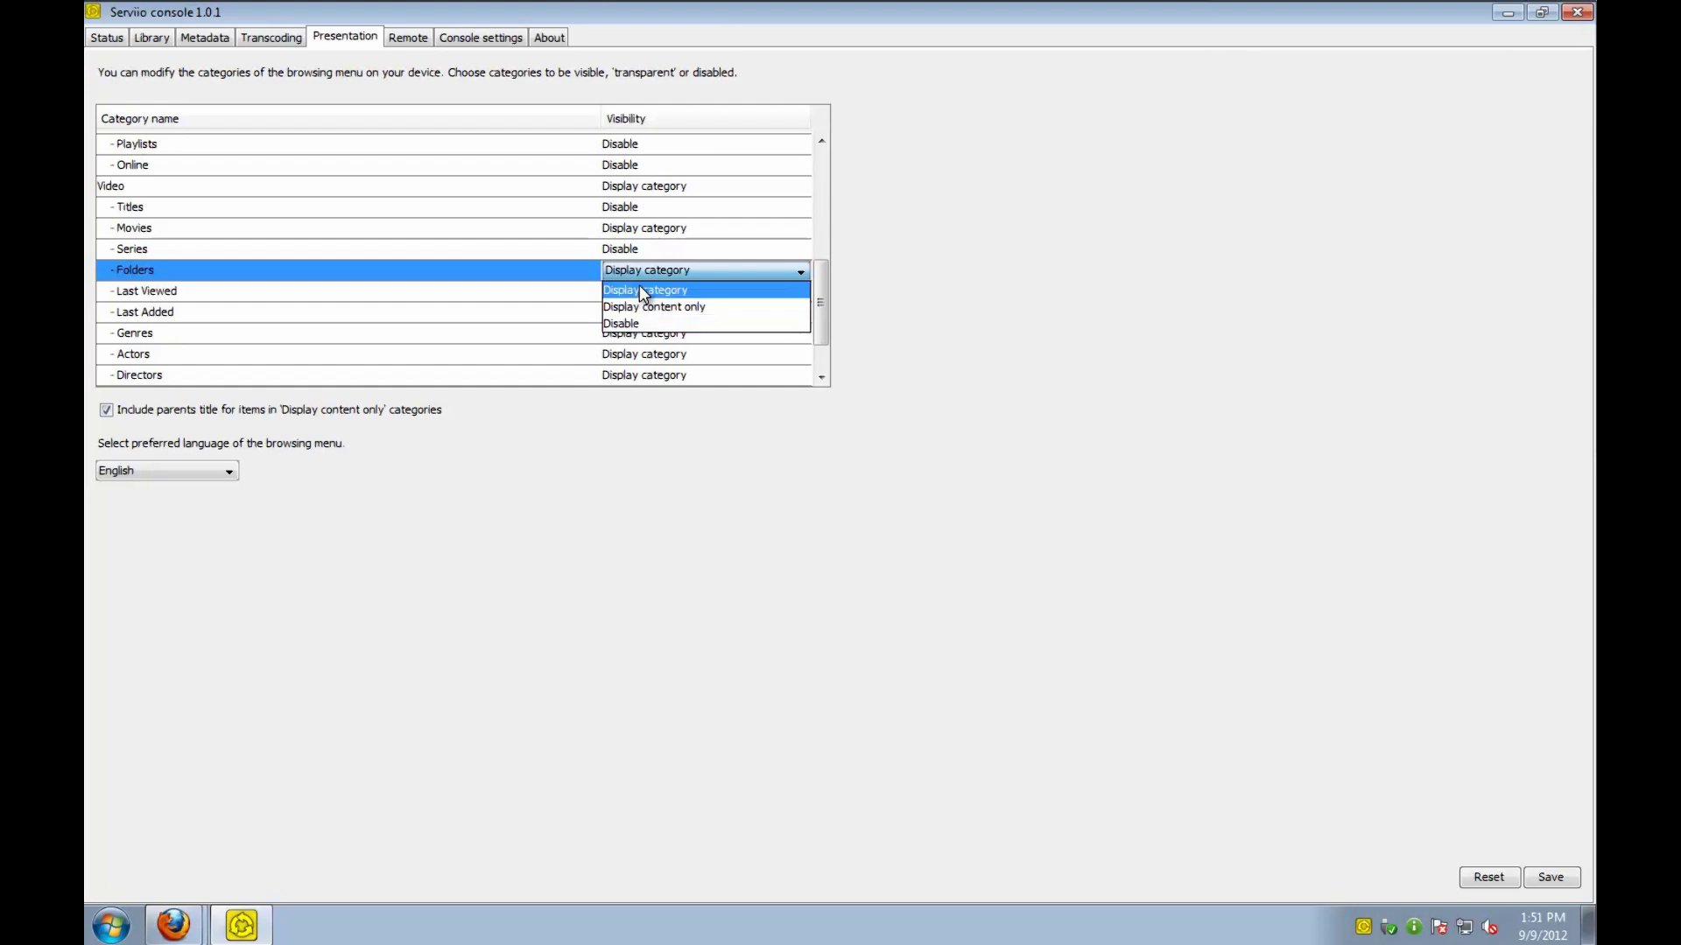
{"action": "left_click", "coordinate": [639, 285]}
{"action": "left_click", "coordinate": [639, 298]}
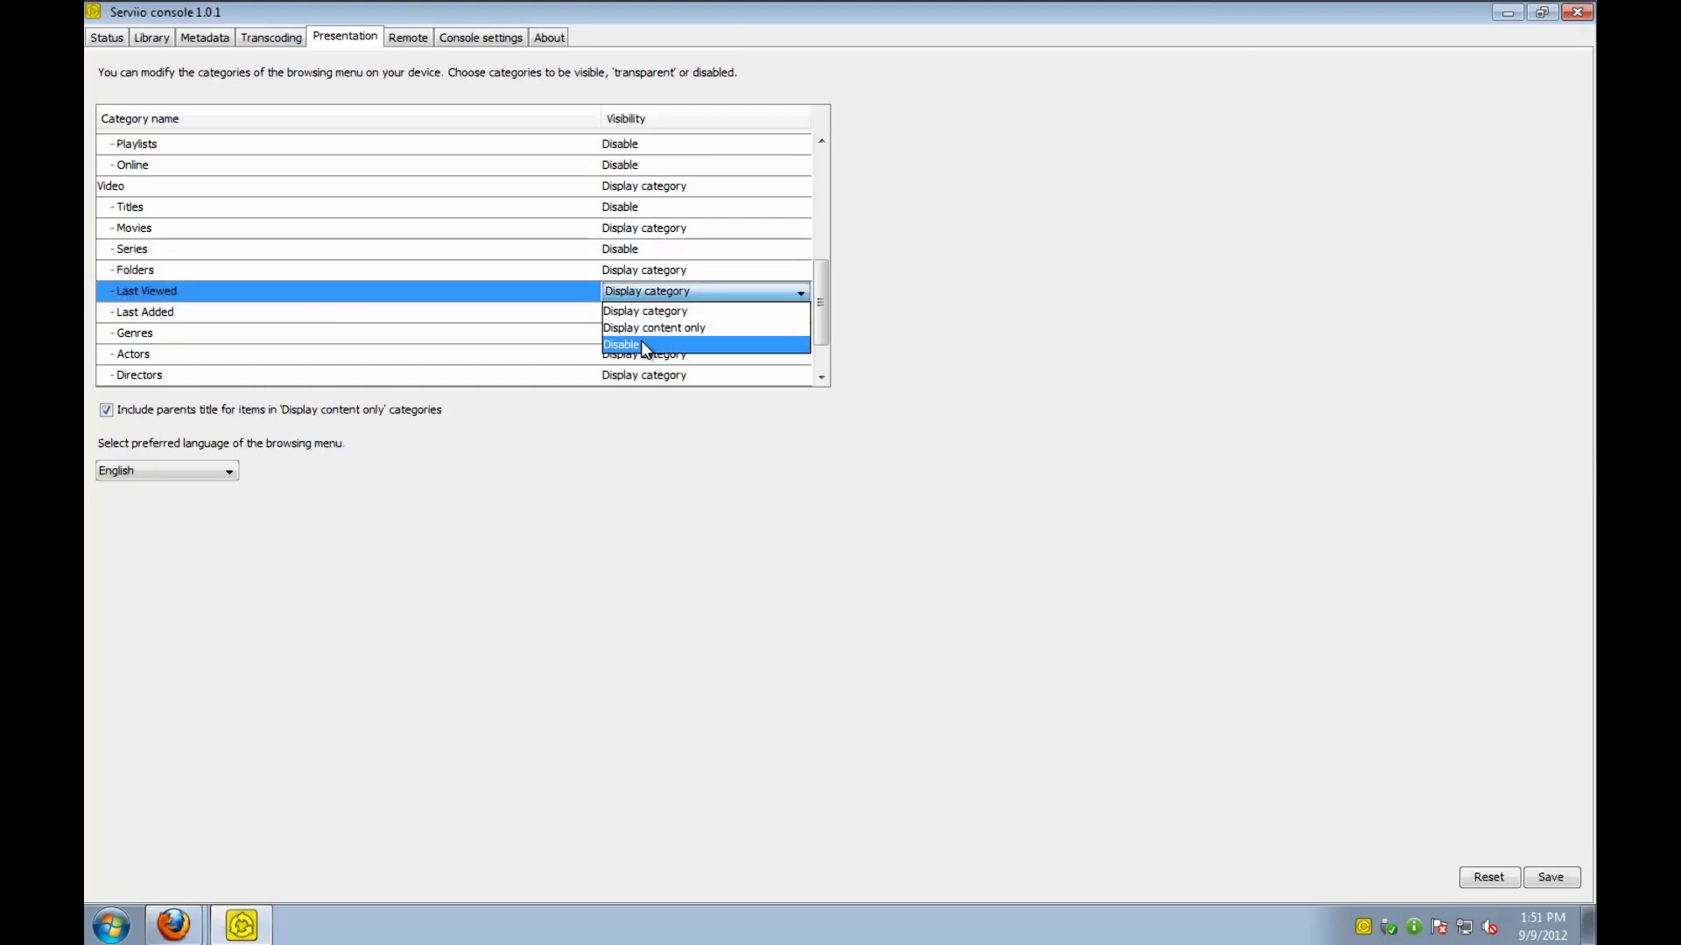
{"action": "left_click", "coordinate": [641, 341]}
{"action": "left_click", "coordinate": [643, 319]}
{"action": "left_click", "coordinate": [638, 362]}
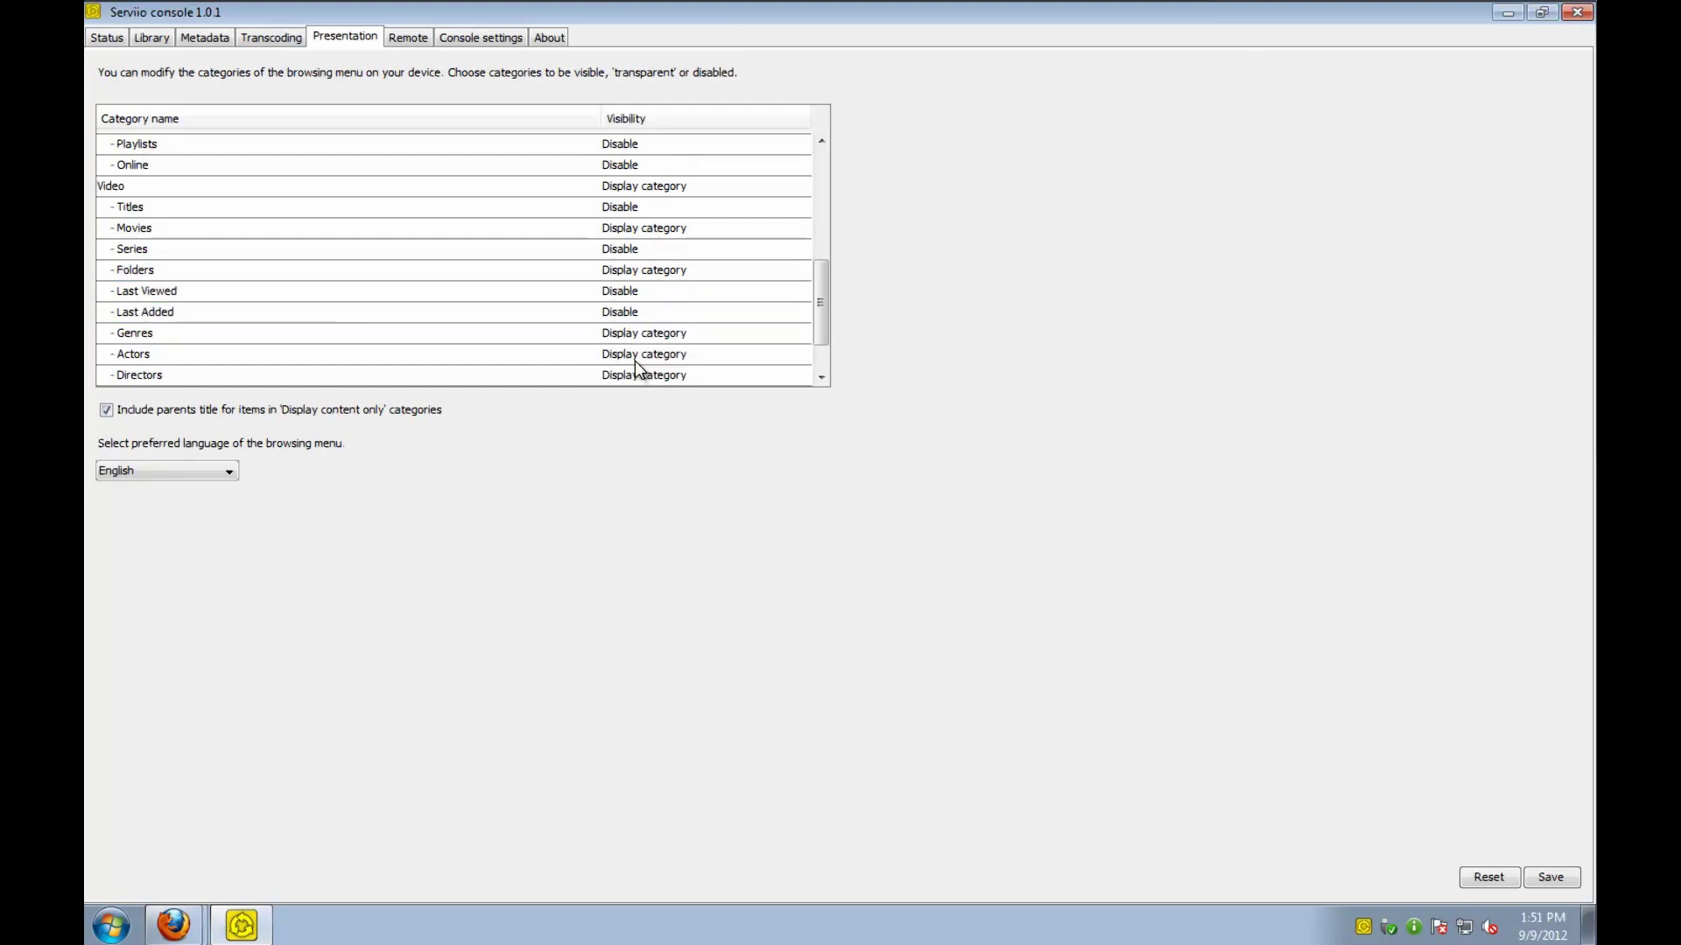
Set the visibility of Genres, Actors and Directors under the Video category to Disable
{"action": "left_click", "coordinate": [631, 334]}
{"action": "left_click", "coordinate": [625, 387]}
{"action": "left_click", "coordinate": [631, 354]}
{"action": "left_click", "coordinate": [632, 408]}
{"action": "left_click", "coordinate": [635, 376]}
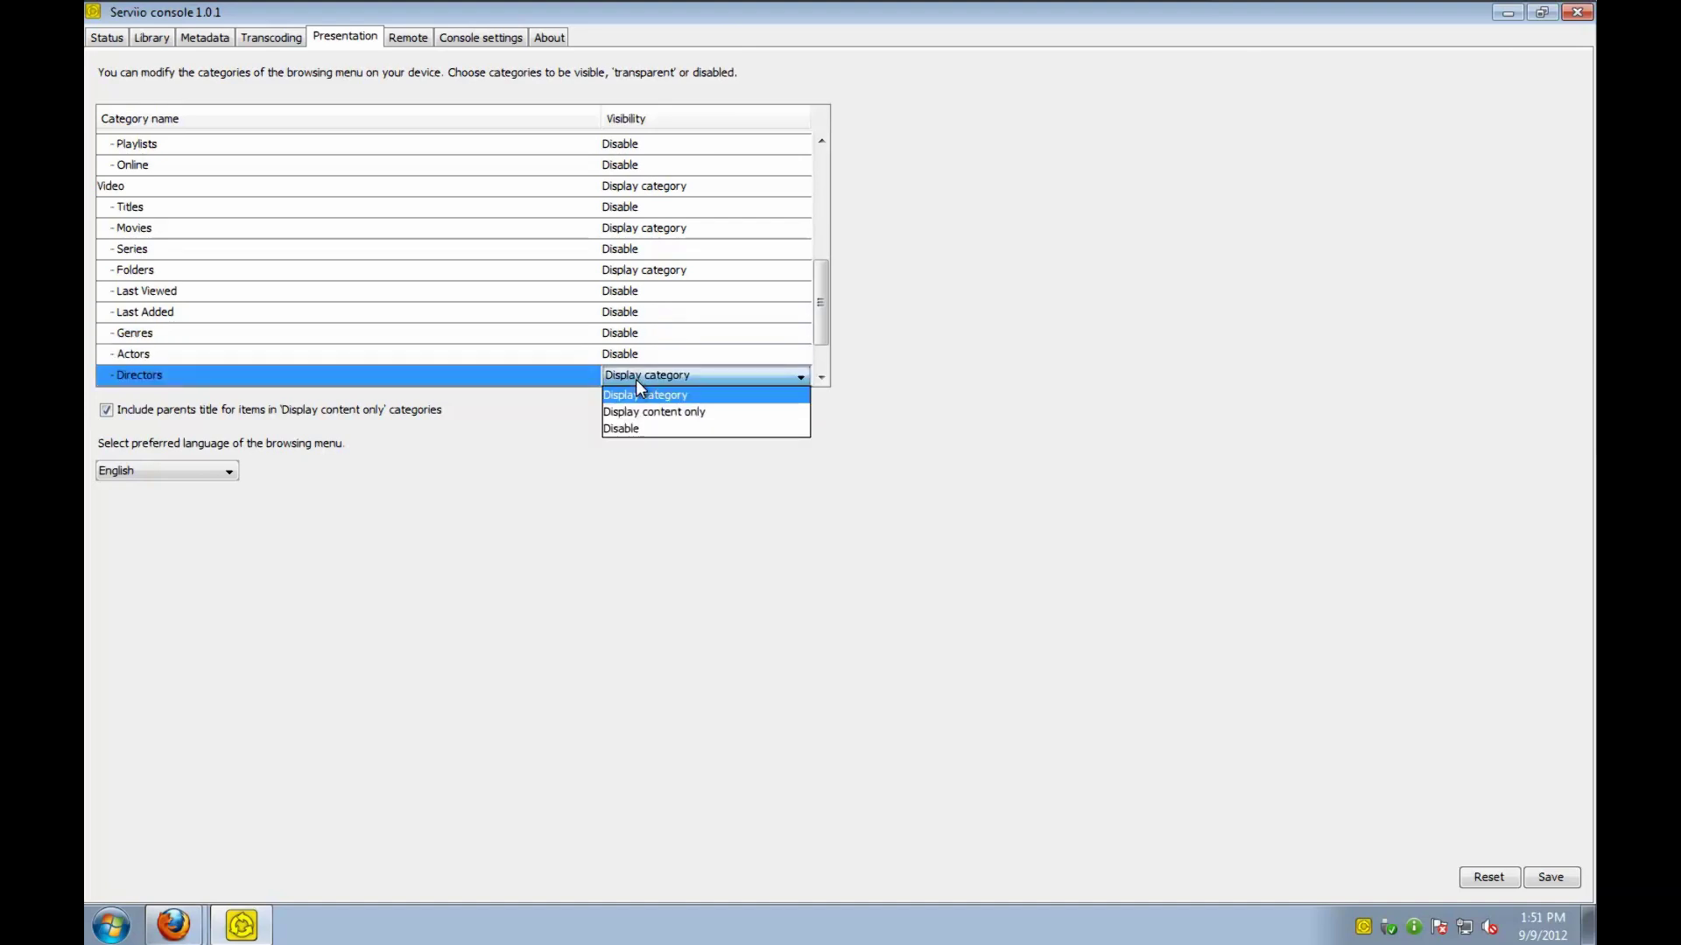
{"action": "left_click", "coordinate": [639, 429]}
Disable the Producers, Playlists and Online subcategories under Video and save the presentation settings
{"action": "scroll", "coordinate": [827, 326], "scroll_direction": "down", "scroll_amount": 1}
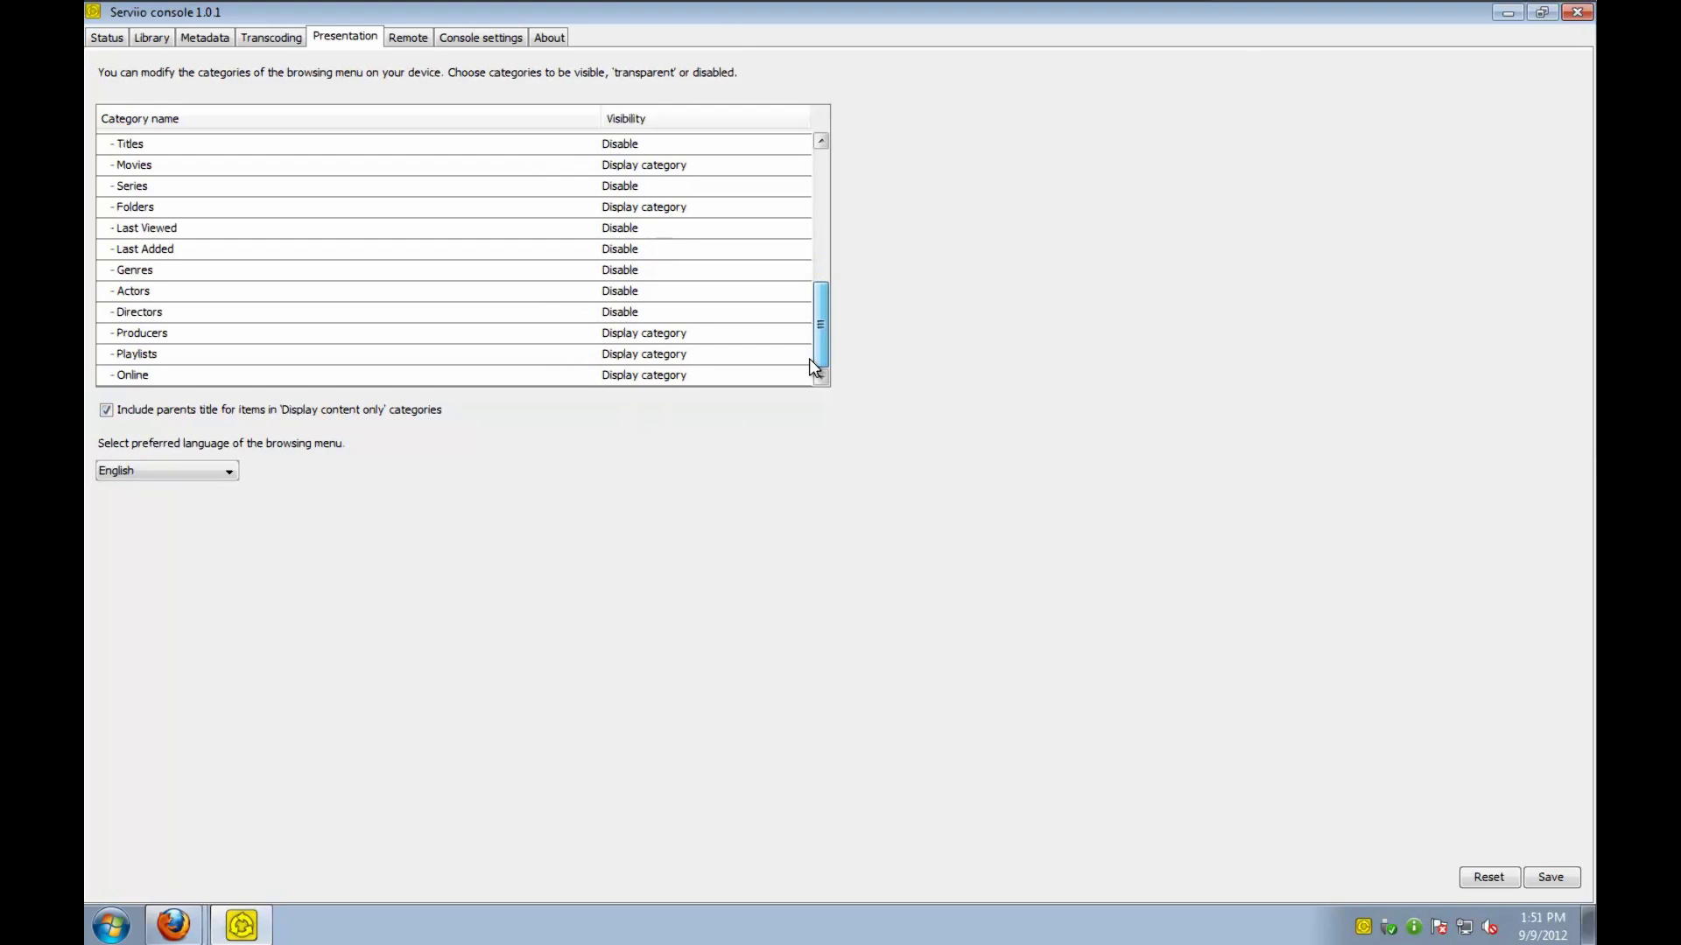
{"action": "left_click", "coordinate": [648, 333]}
{"action": "left_click", "coordinate": [644, 387]}
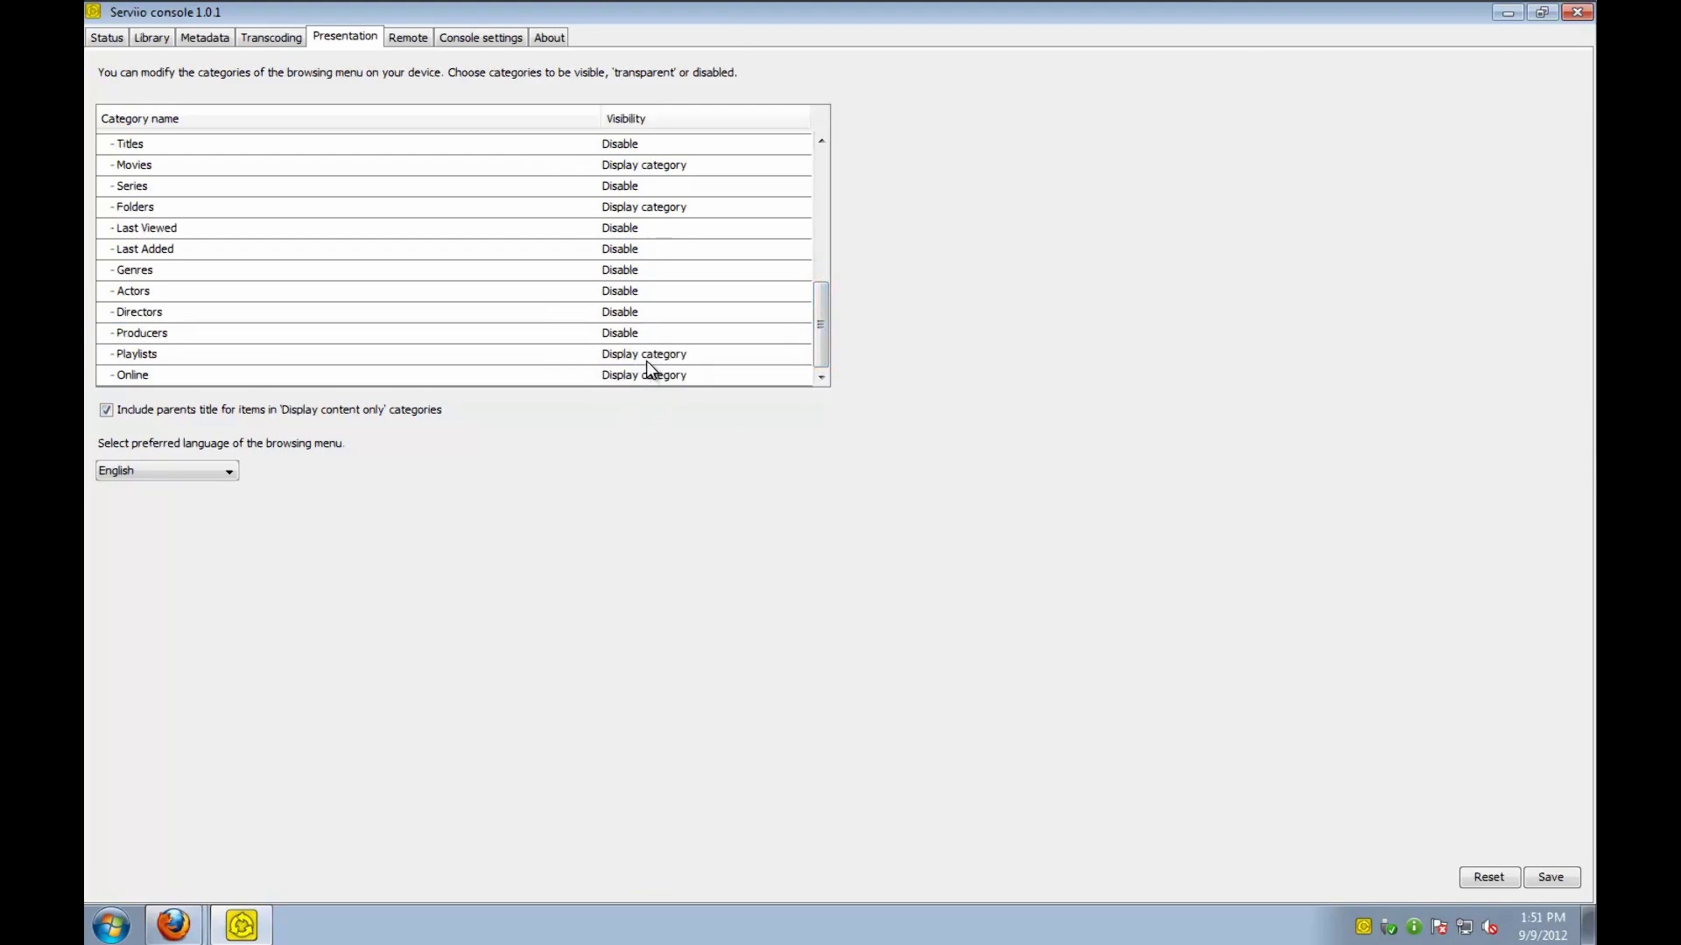
{"action": "left_click", "coordinate": [646, 358]}
{"action": "left_click", "coordinate": [644, 411]}
{"action": "left_click", "coordinate": [652, 377]}
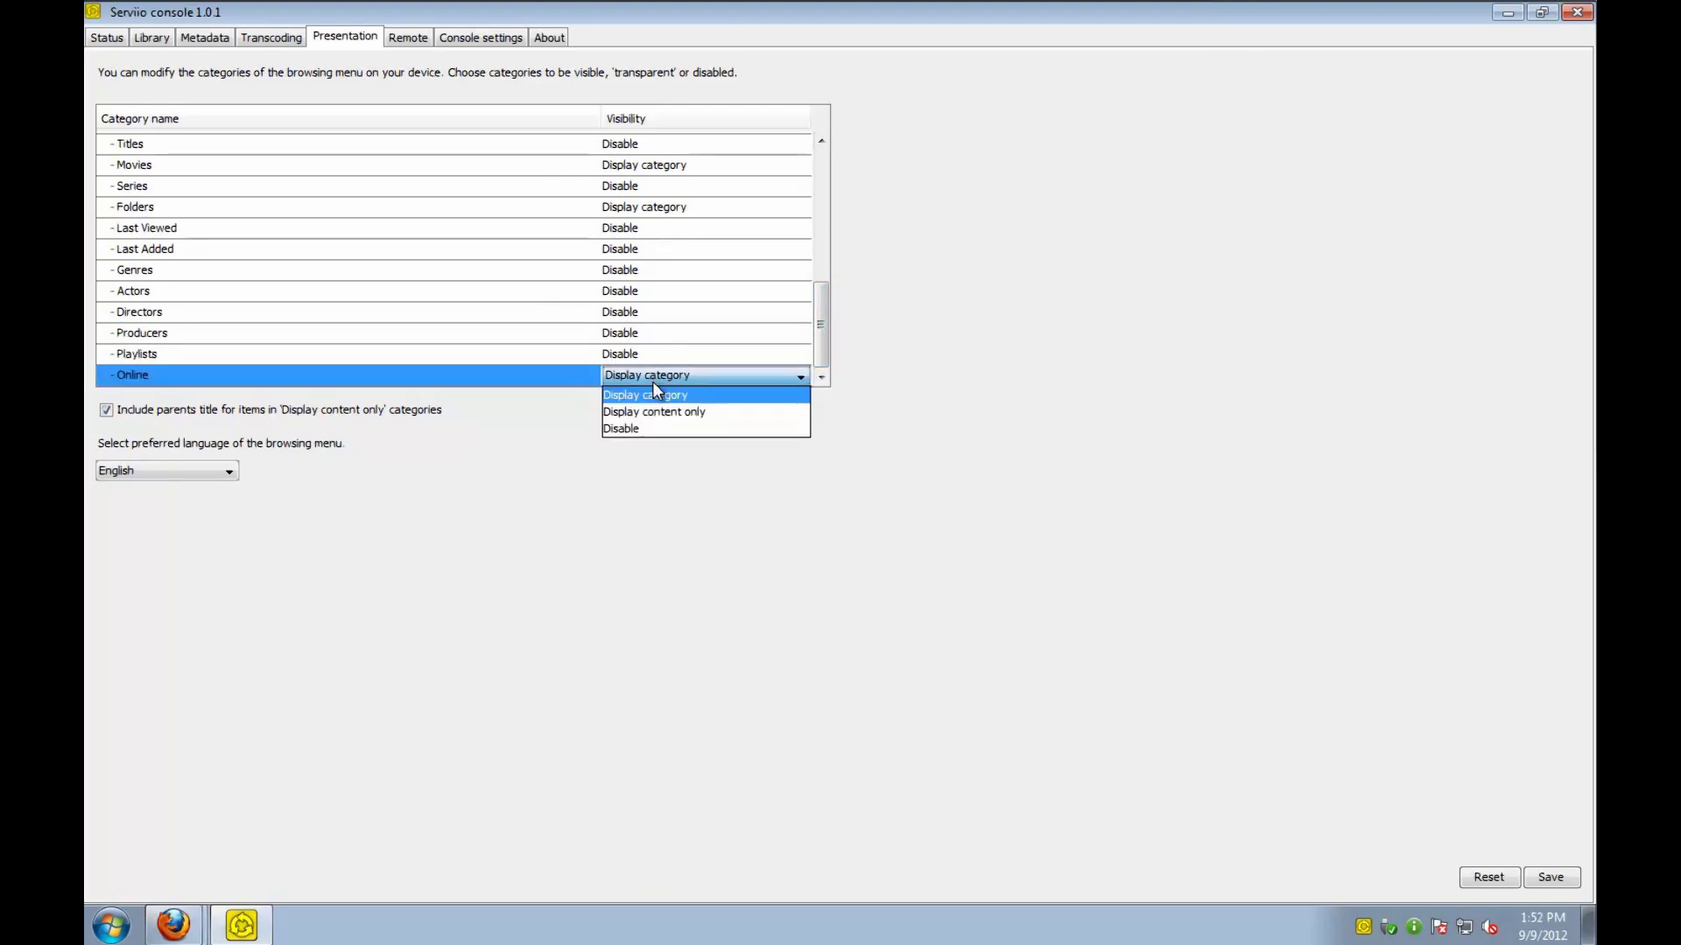
{"action": "left_click", "coordinate": [657, 428]}
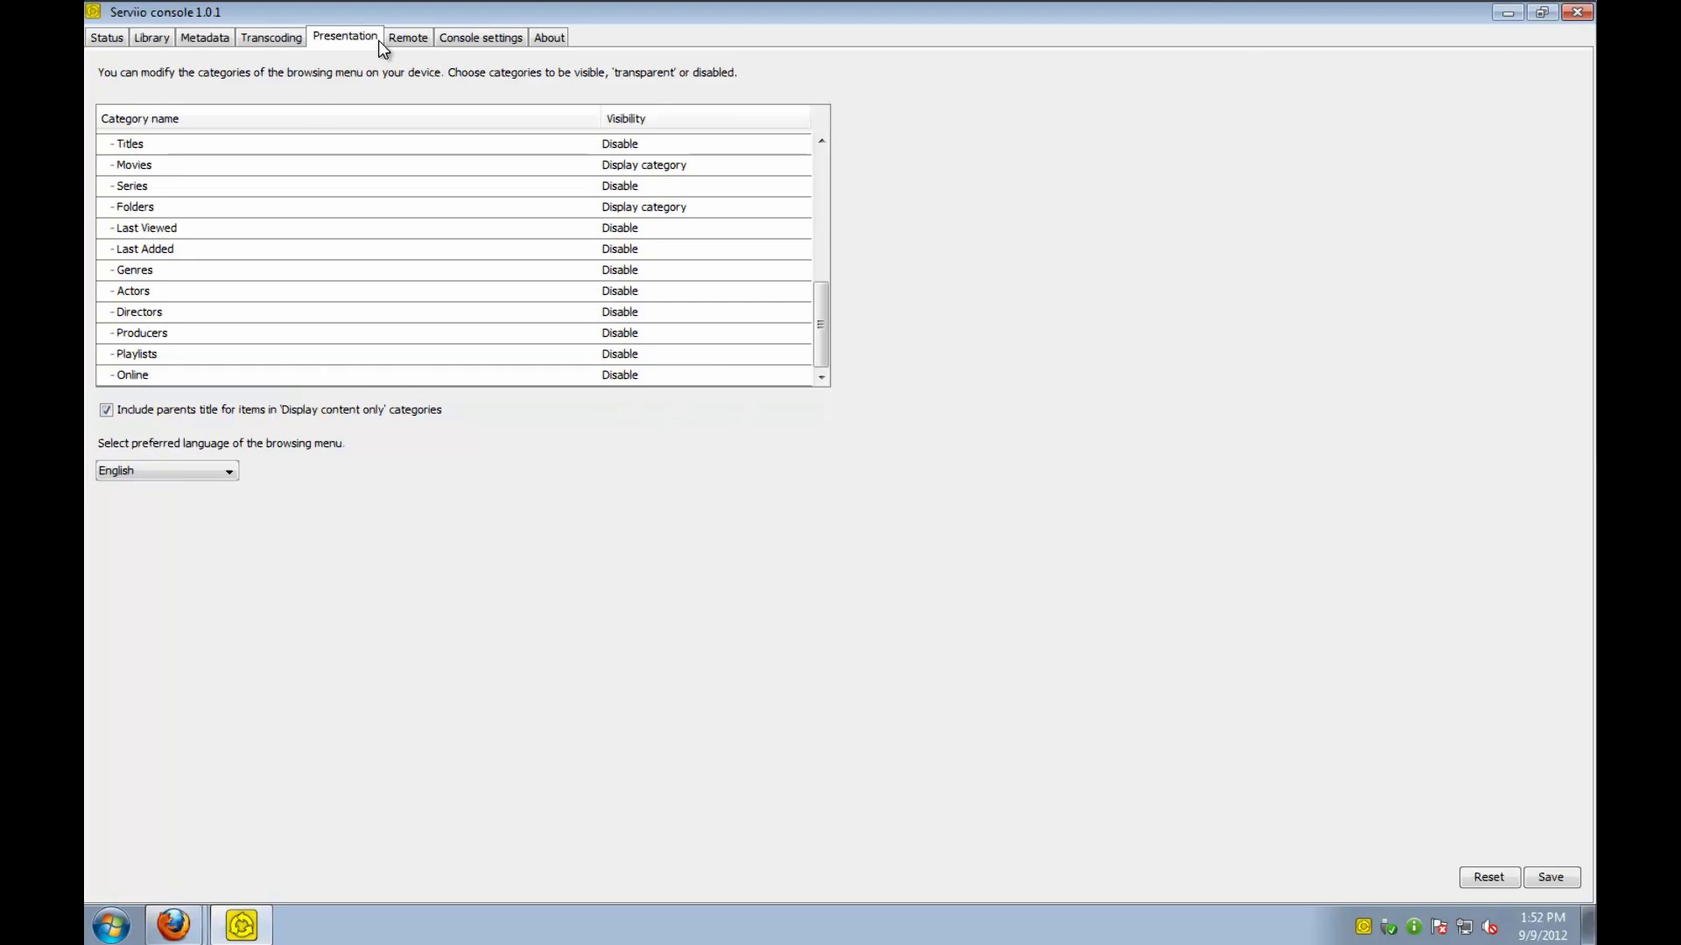
{"action": "left_click", "coordinate": [1551, 877]}
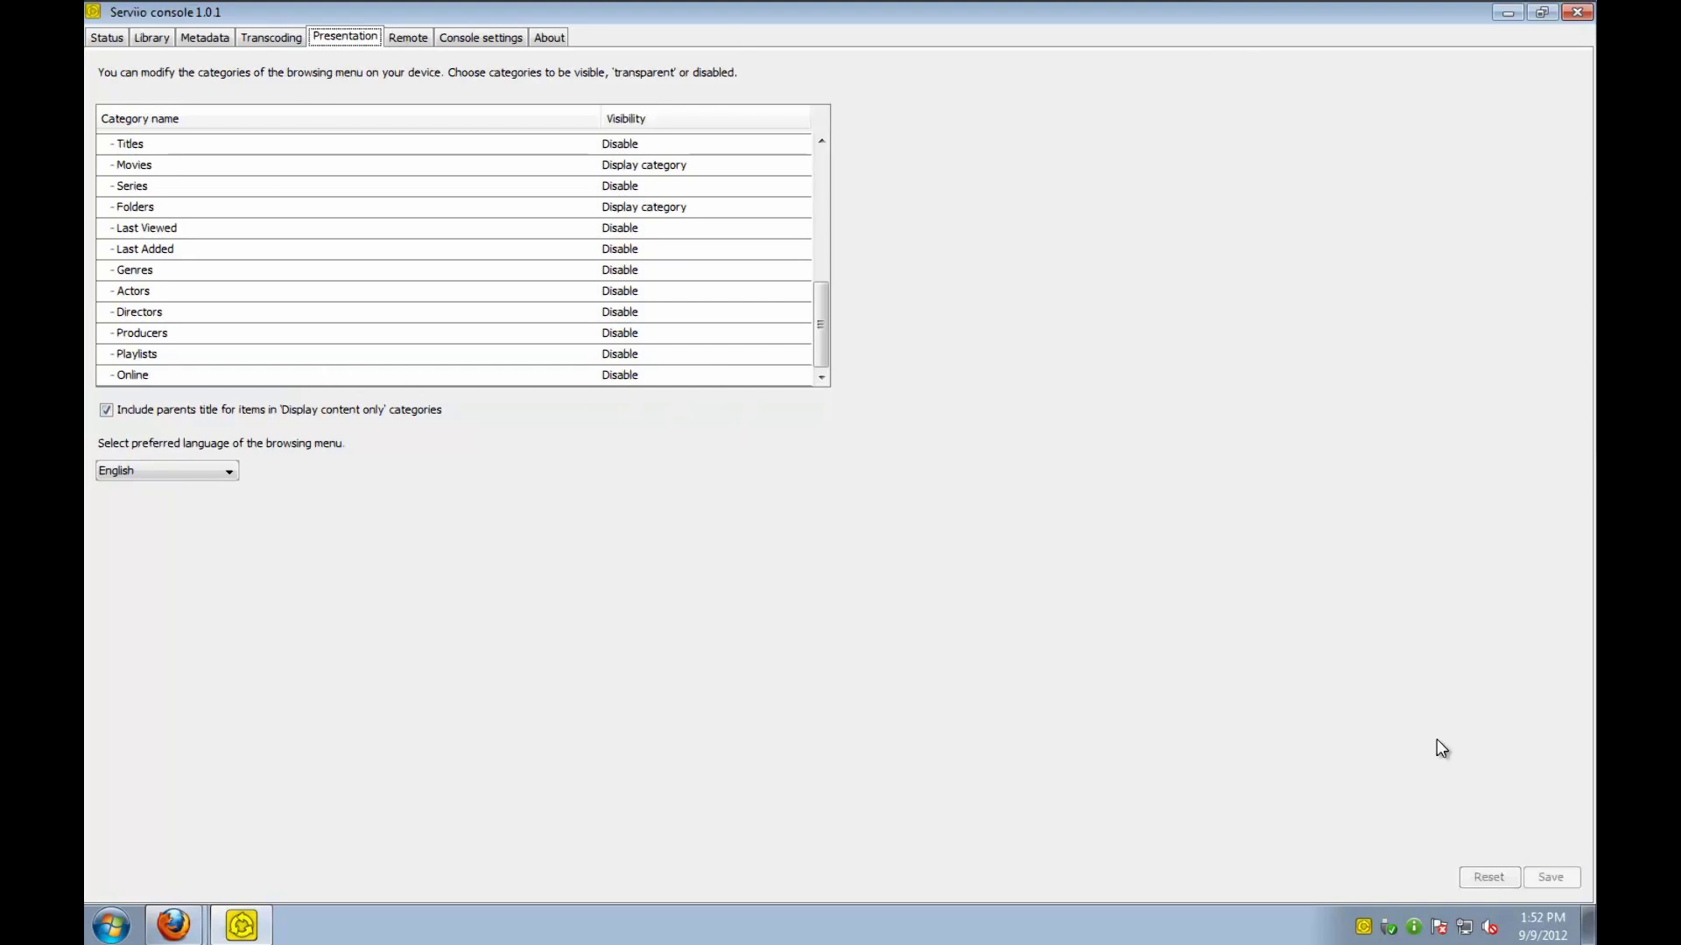
Review the remote access settings, console settings and license information, then return to the server status page
{"action": "left_click", "coordinate": [401, 37]}
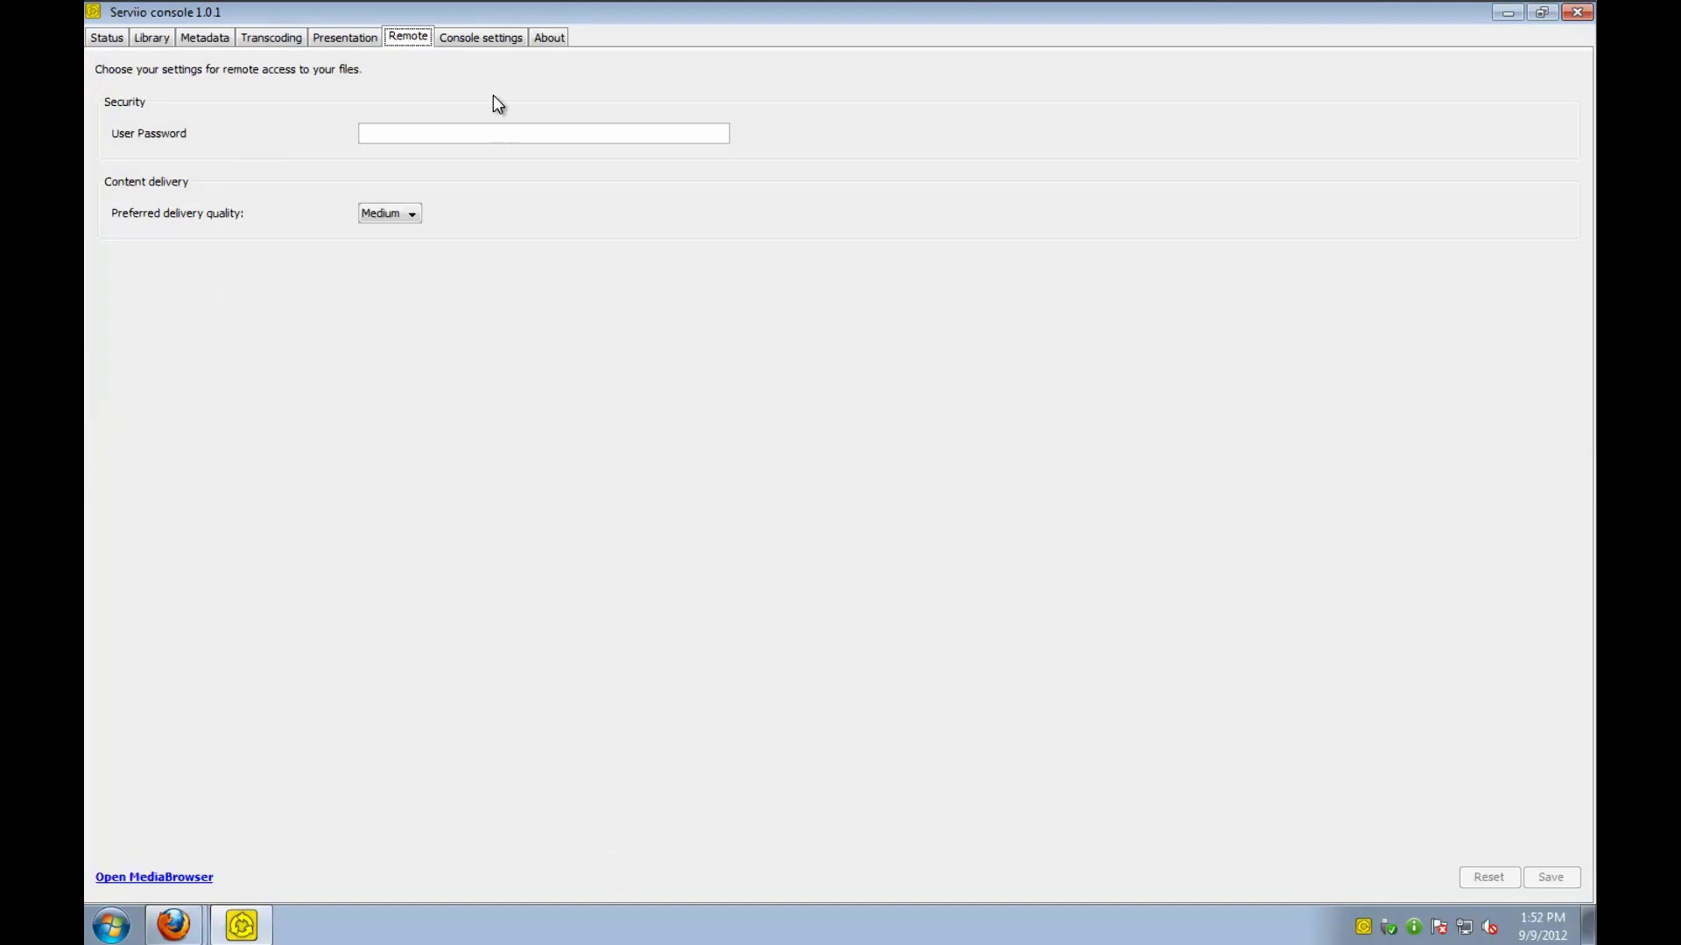
{"action": "left_click", "coordinate": [484, 41]}
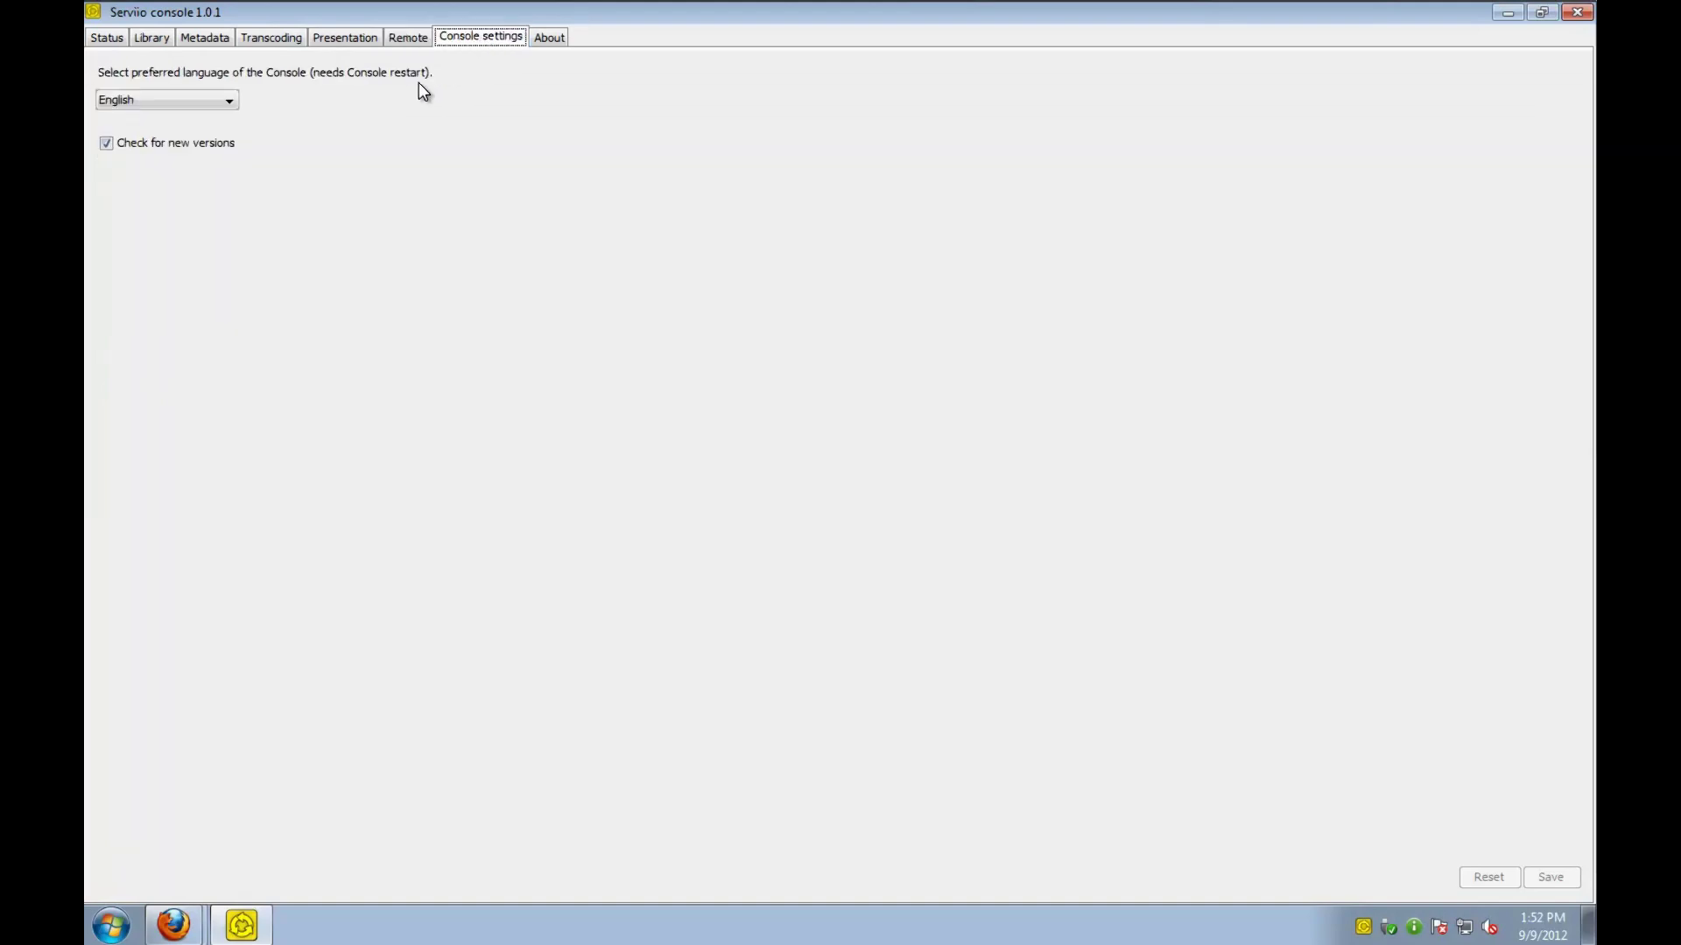
{"action": "left_click", "coordinate": [536, 38]}
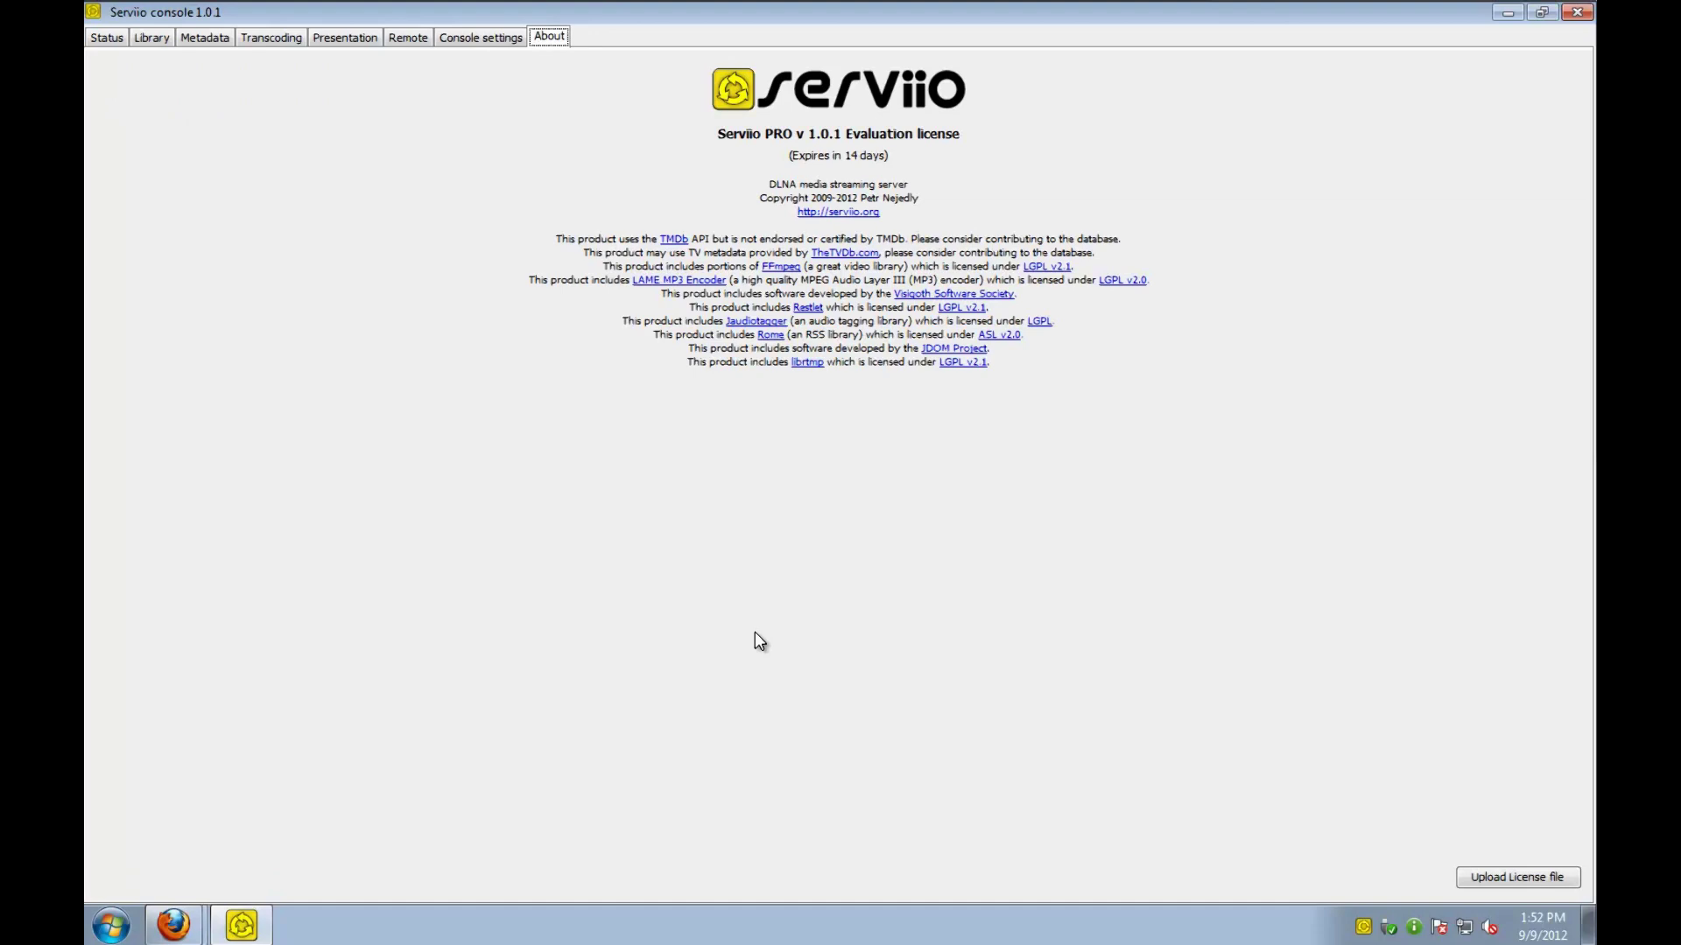
{"action": "left_click", "coordinate": [107, 38]}
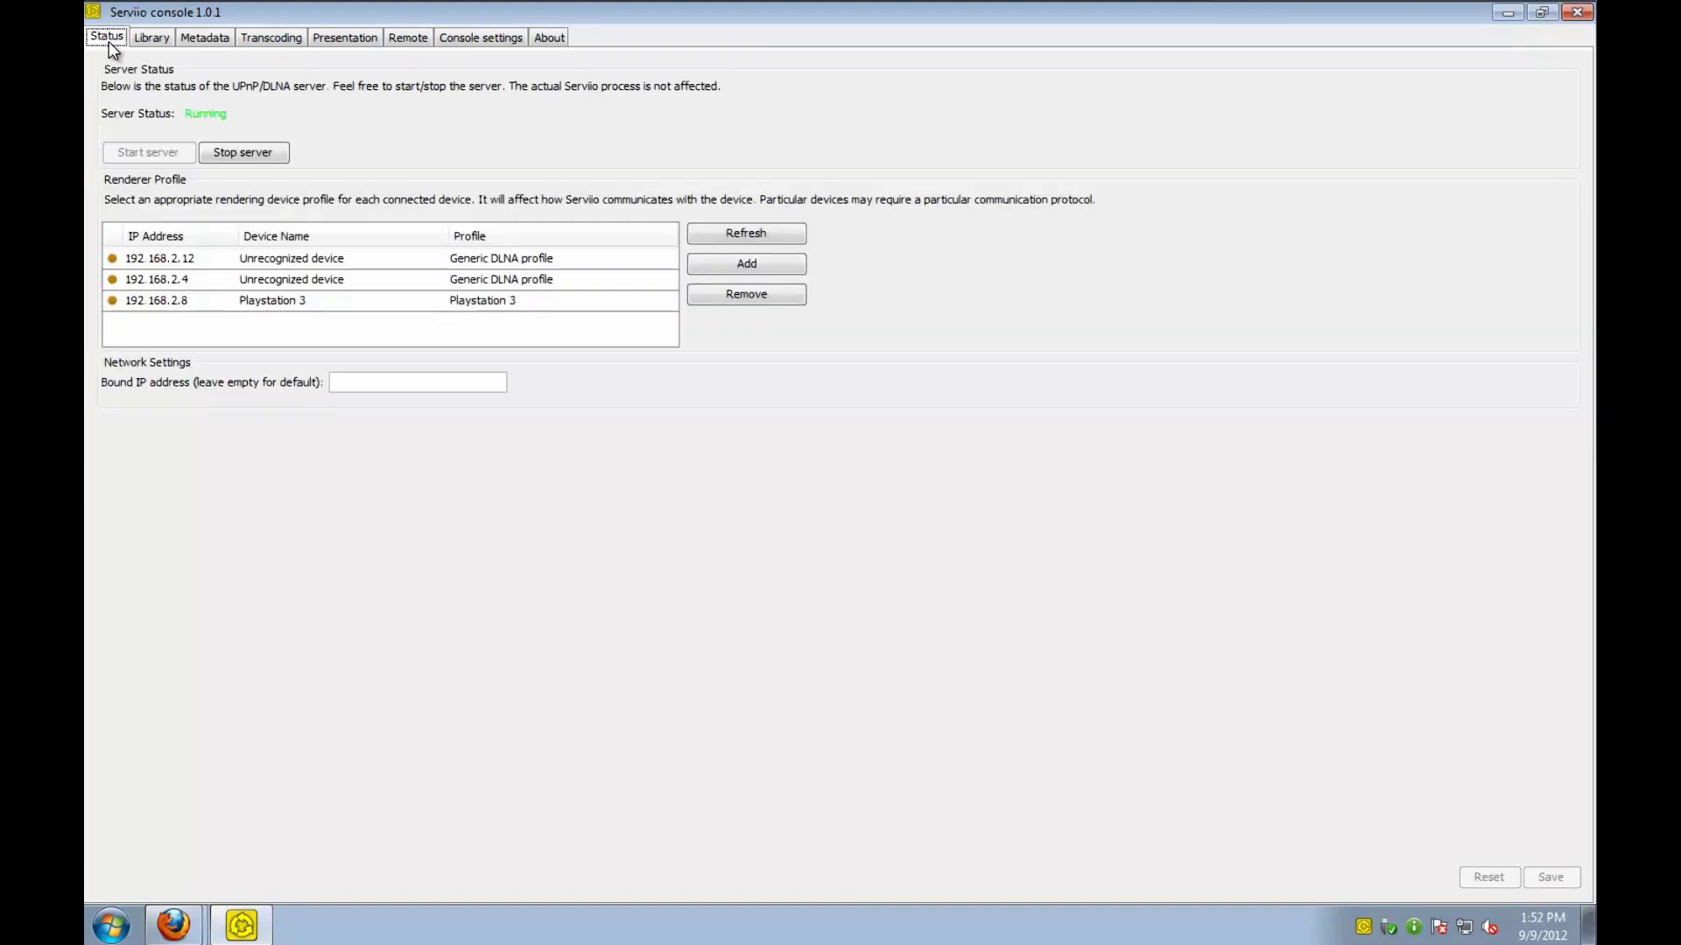